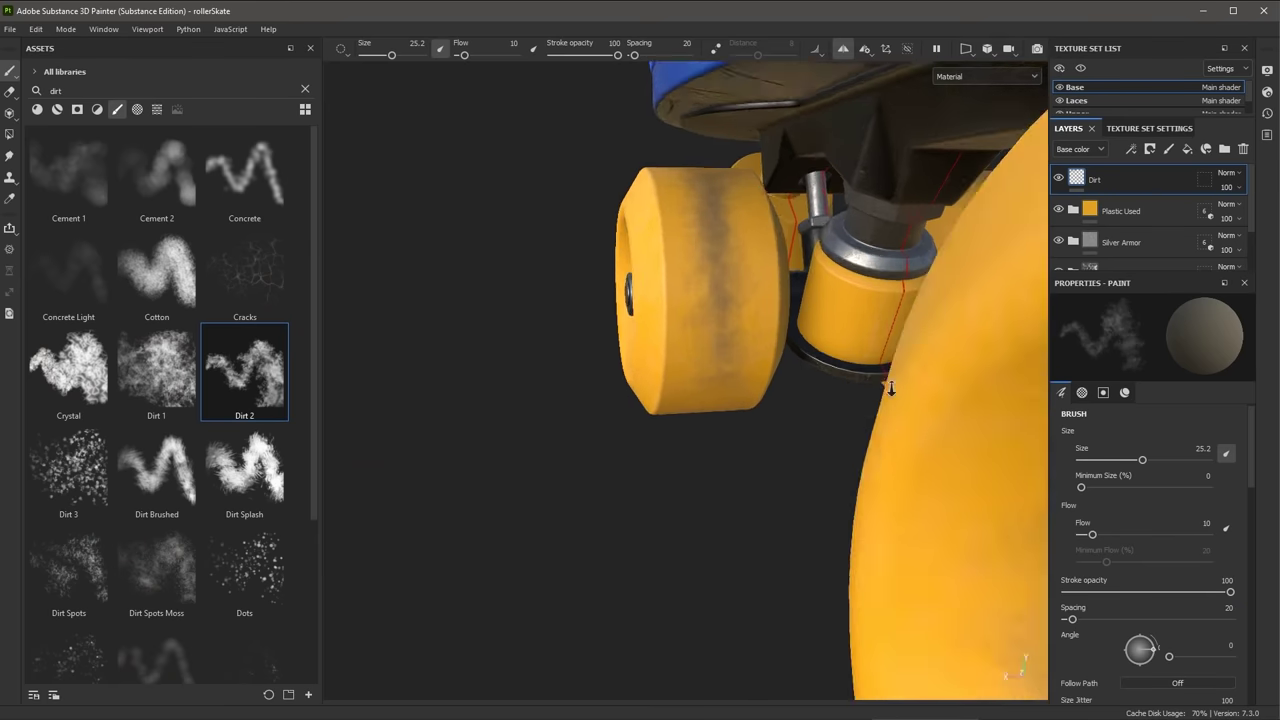
# Paint dark dirt strokes onto the wheel
pyautogui.scroll(2, 700, 300)
pyautogui.moveTo(760, 256)
pyautogui.mouseDown()
pyautogui.moveTo(605, 230)
pyautogui.moveTo(672, 238)
pyautogui.moveTo(750, 300)
pyautogui.mouseUp()
pyautogui.moveTo(630, 200); pyautogui.dragTo(588, 526)
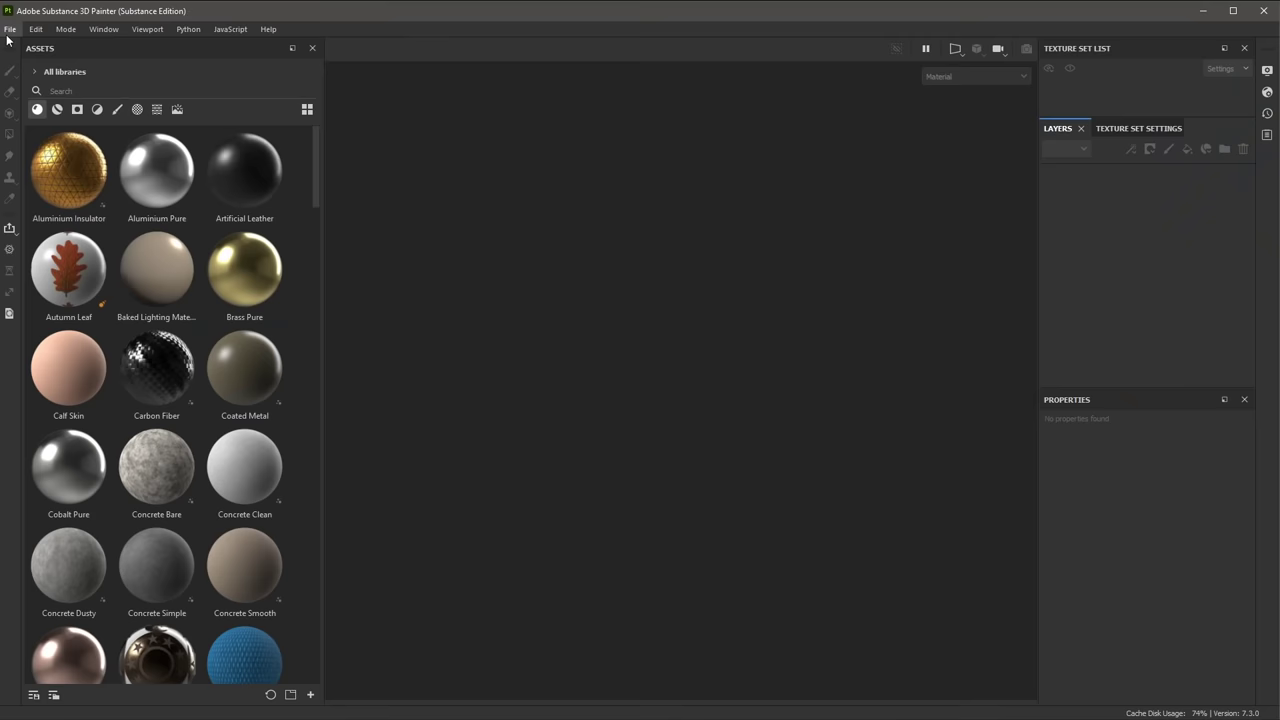
# Create a new project using the rollerSkate.fbx mesh
pyautogui.click(10, 29)
pyautogui.click(23, 45)
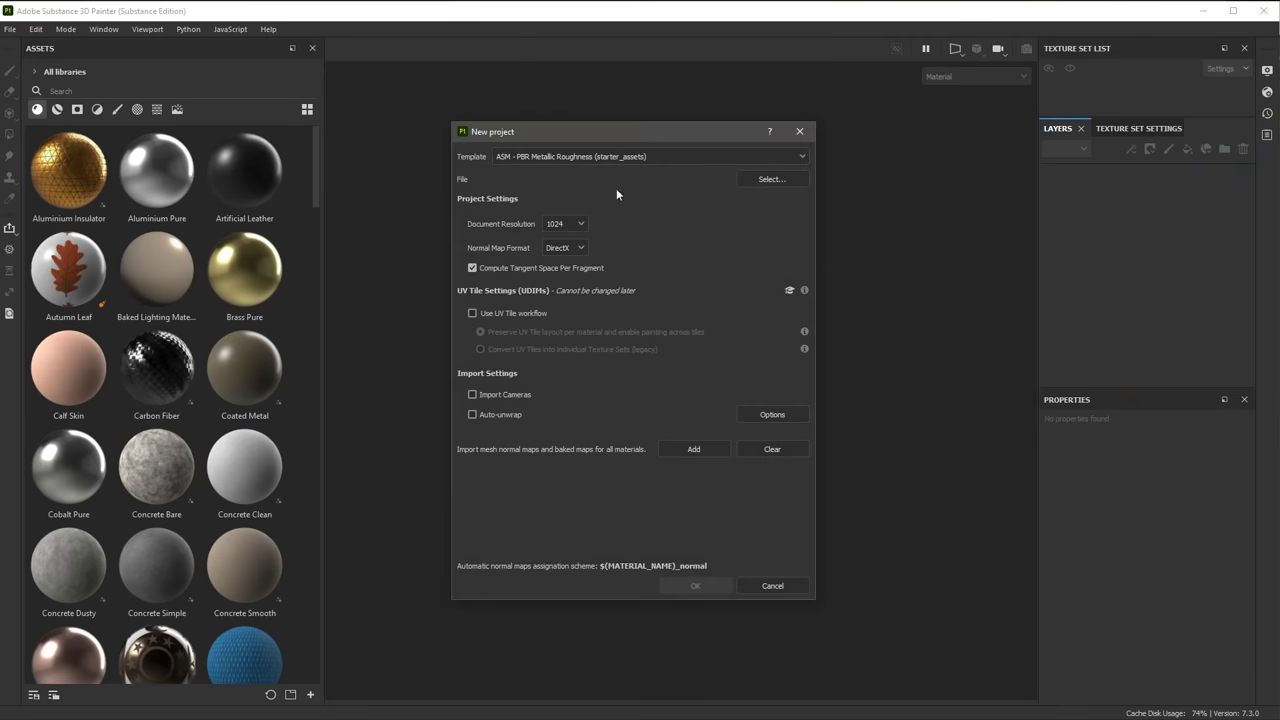
pyautogui.click(778, 180)
pyautogui.doubleClick(749, 191)
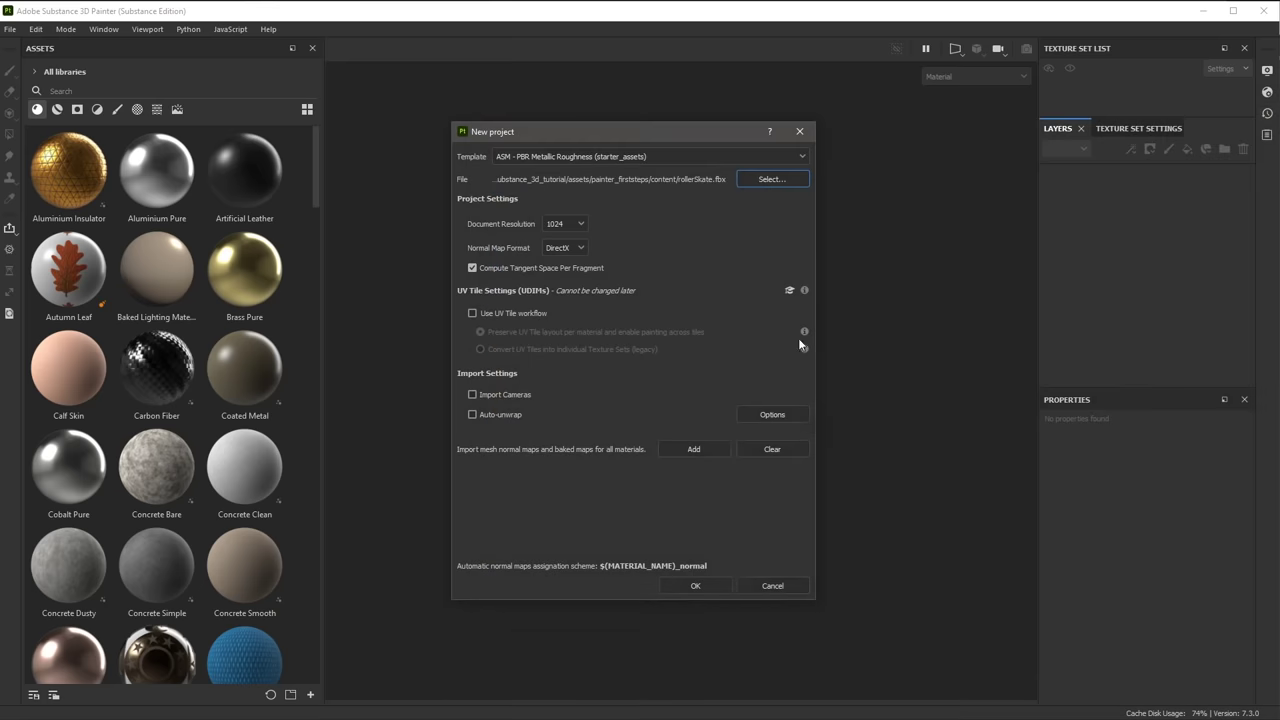
pyautogui.click(695, 586)
# Bake the mesh maps with the Normal and ID maps excluded
pyautogui.click(35, 29)
pyautogui.click(68, 100)
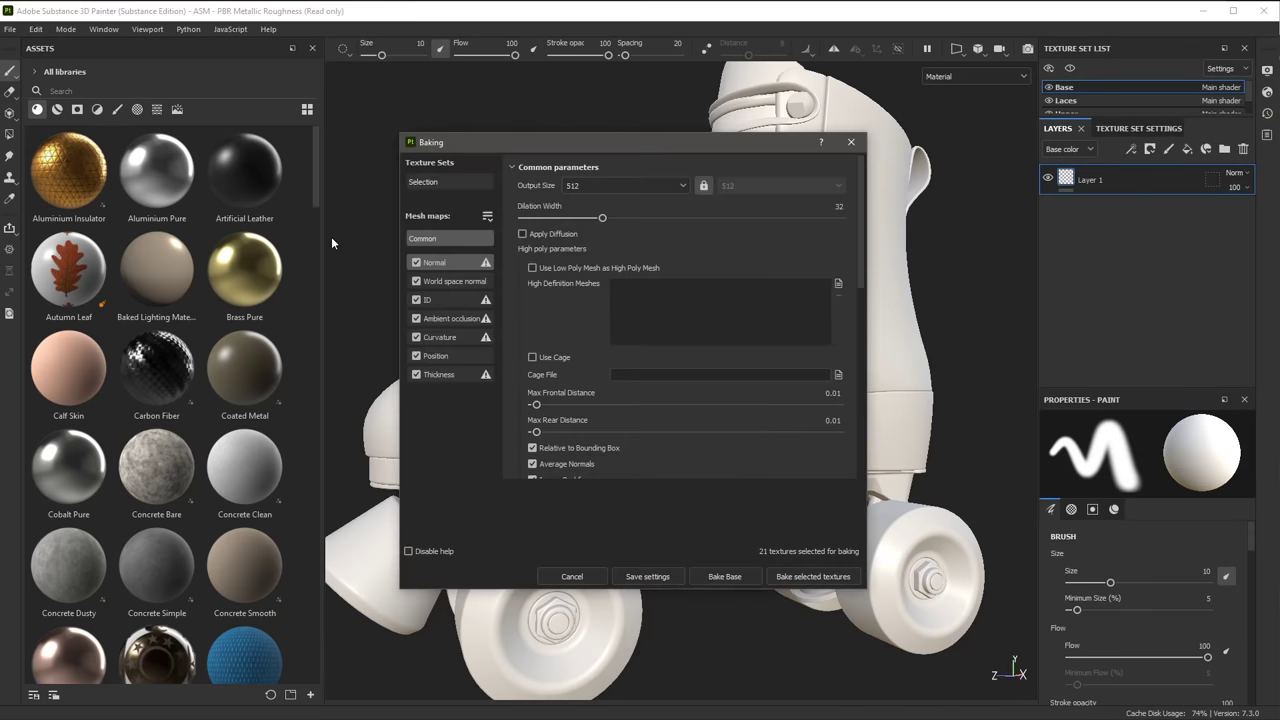
pyautogui.click(416, 262)
pyautogui.click(416, 299)
pyautogui.click(813, 576)
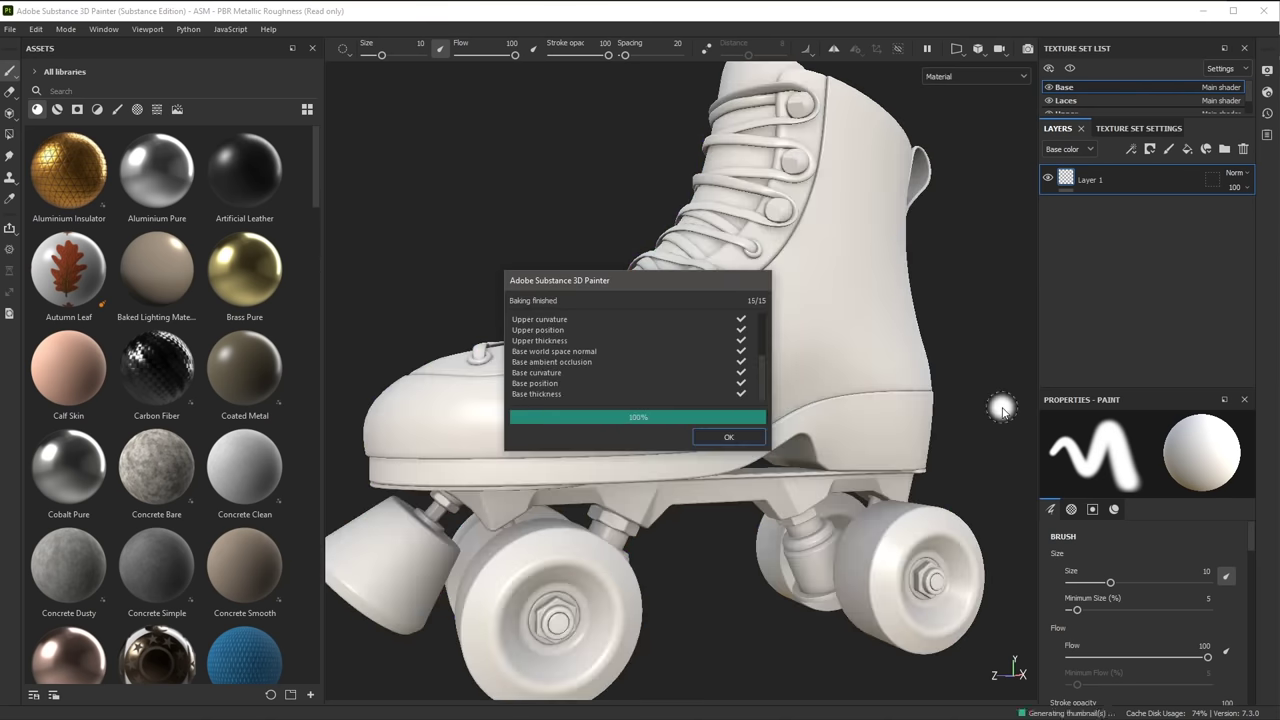
pyautogui.click(728, 437)
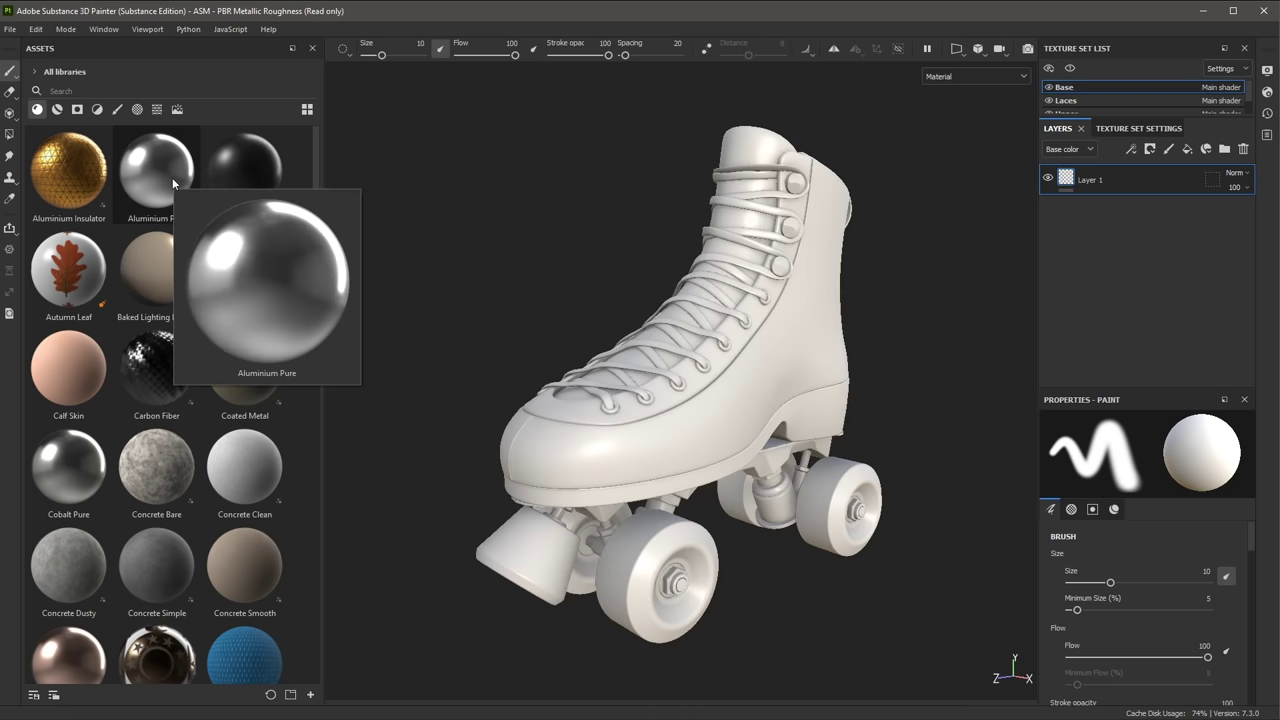
# Paint Aluminium Pure under the chassis at brush size about 18.7, then assign Base to the boot upper
pyautogui.click(157, 168)
pyautogui.scroll(5, 773, 484)
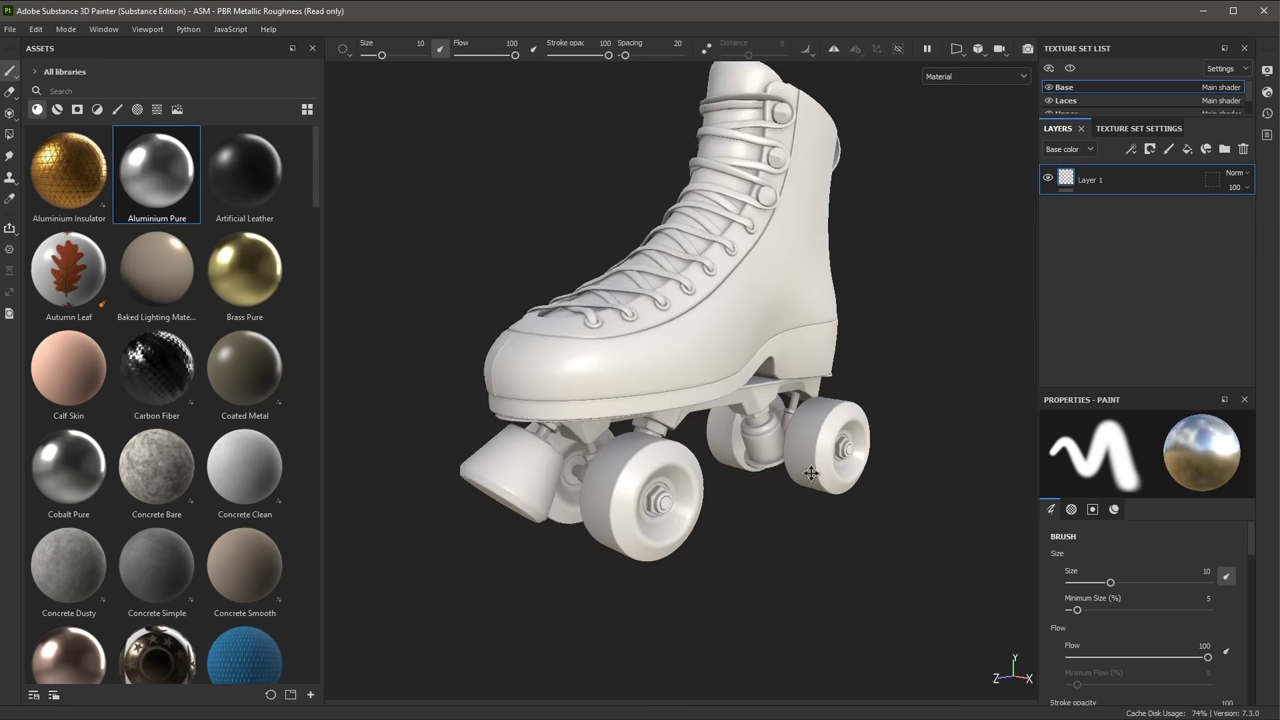
pyautogui.keyDown('alt'); pyautogui.moveTo(773, 484); pyautogui.dragTo(790, 400); pyautogui.keyUp('alt')
pyautogui.keyDown('ctrl'); pyautogui.moveTo(790, 400); pyautogui.dragTo(815, 400, button='right'); pyautogui.keyUp('ctrl')
pyautogui.moveTo(790, 385)
pyautogui.mouseDown()
pyautogui.moveTo(687, 372)
pyautogui.moveTo(738, 374)
pyautogui.moveTo(630, 396)
pyautogui.moveTo(936, 371)
pyautogui.moveTo(696, 363)
pyautogui.moveTo(450, 375)
pyautogui.mouseUp()
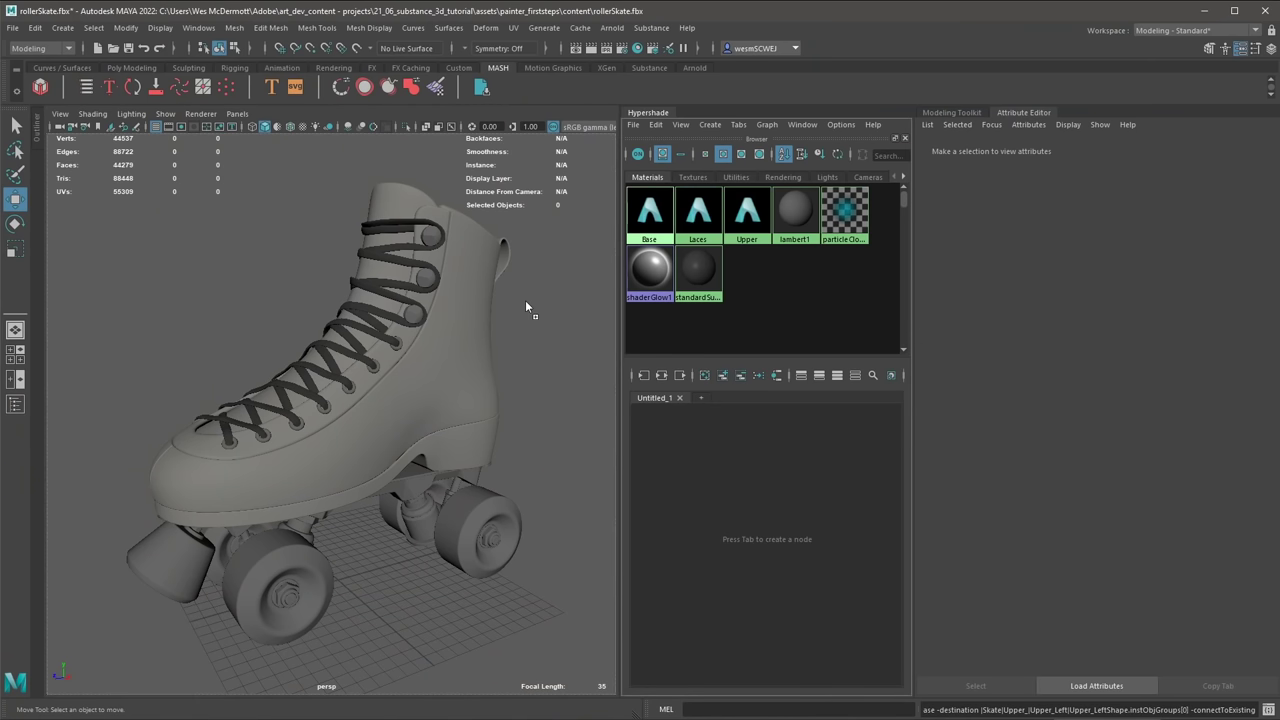
pyautogui.moveTo(450, 345); pyautogui.dragTo(449, 343, button='middle')
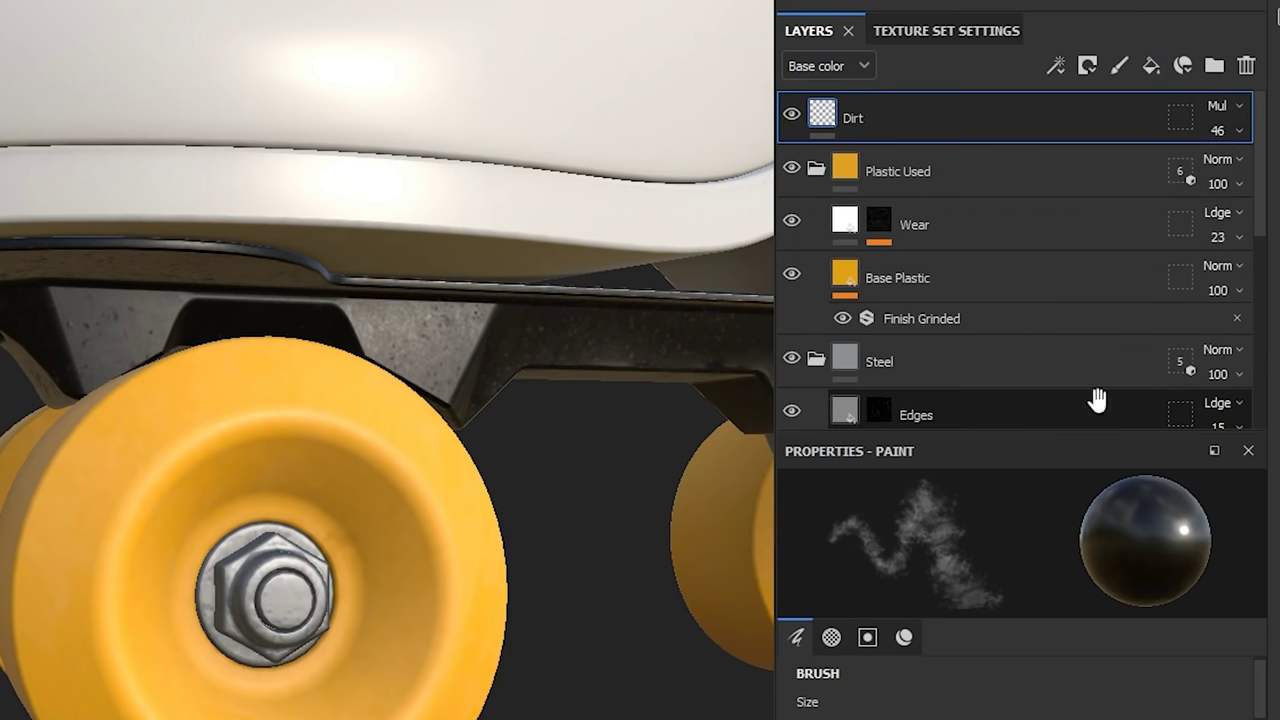
# Paint grime to the right of the wheel nut with a brush of about size 35
pyautogui.scroll(-4, 1094, 394)
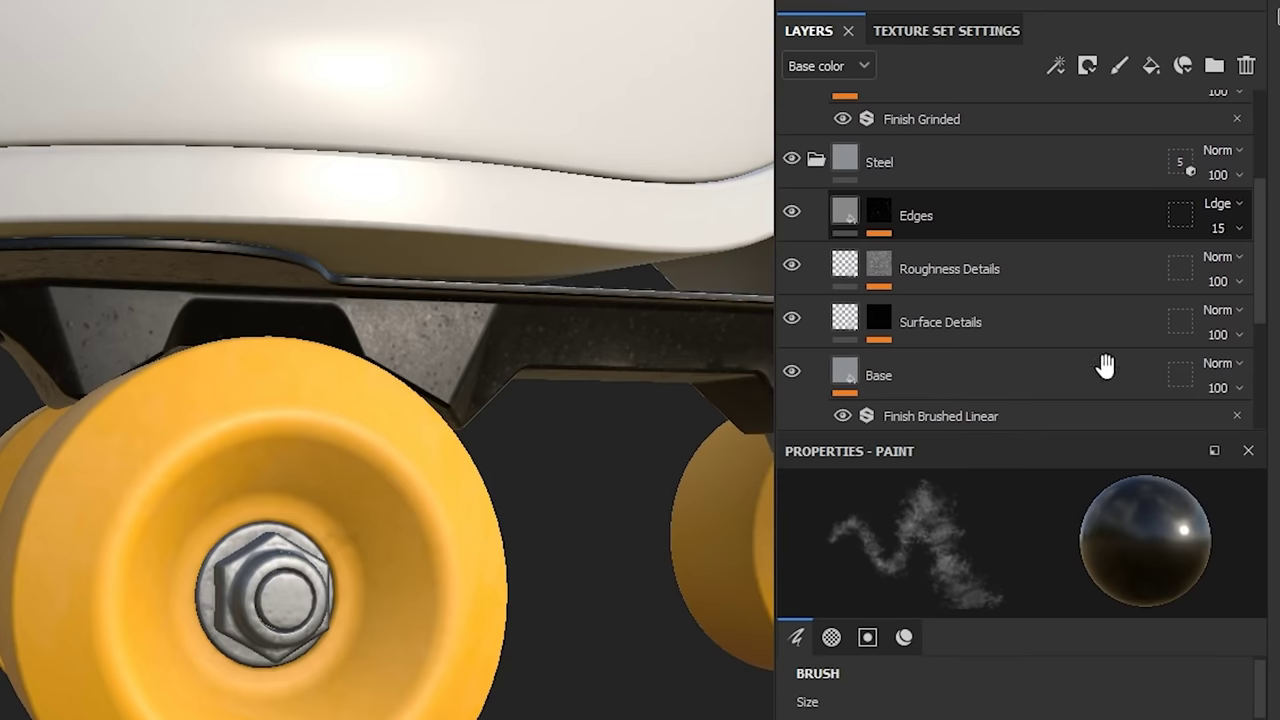
pyautogui.scroll(-4, 1103, 337)
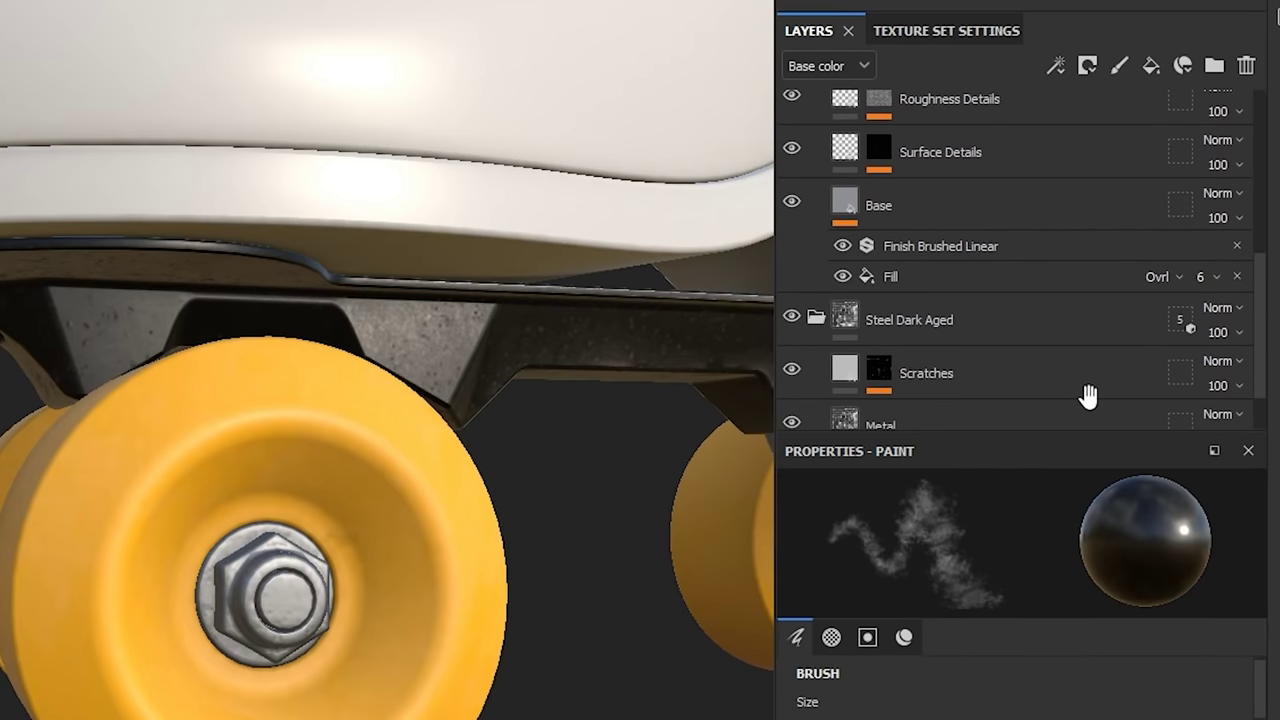
pyautogui.scroll(-2, 1080, 390)
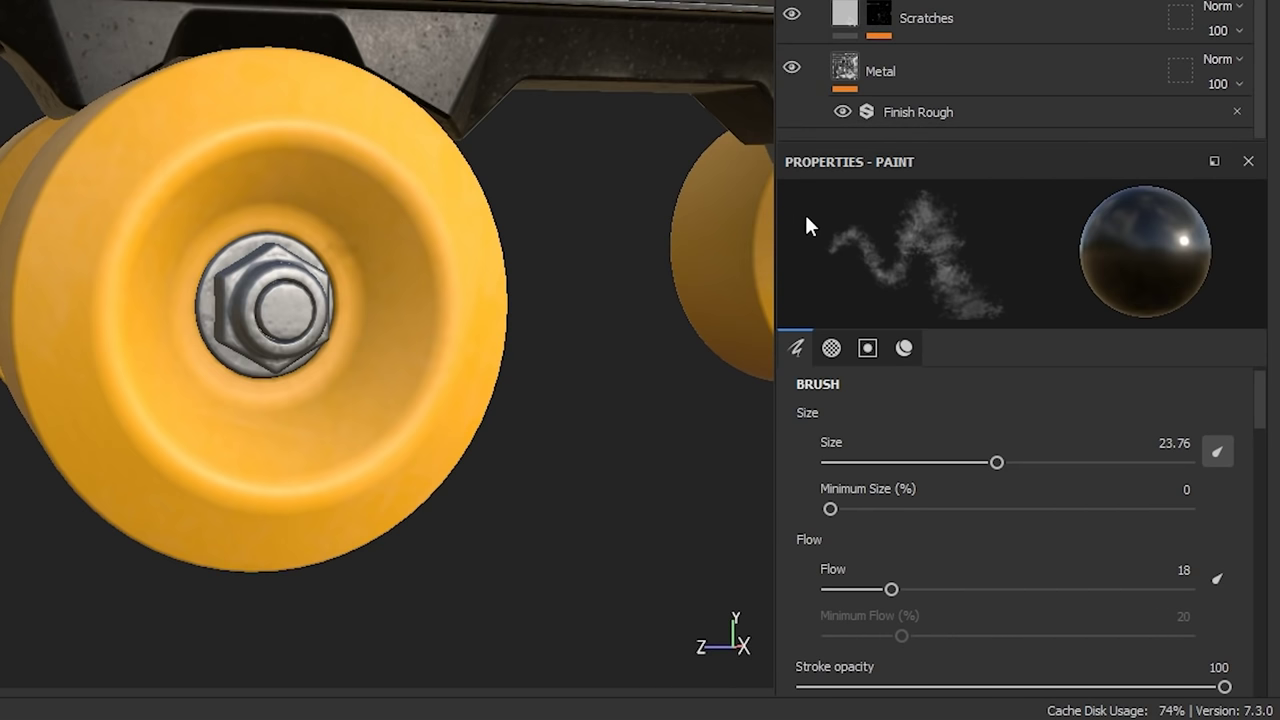
pyautogui.moveTo(993, 473)
pyautogui.mouseDown()
pyautogui.moveTo(1020, 491)
pyautogui.moveTo(1036, 475)
pyautogui.mouseUp()
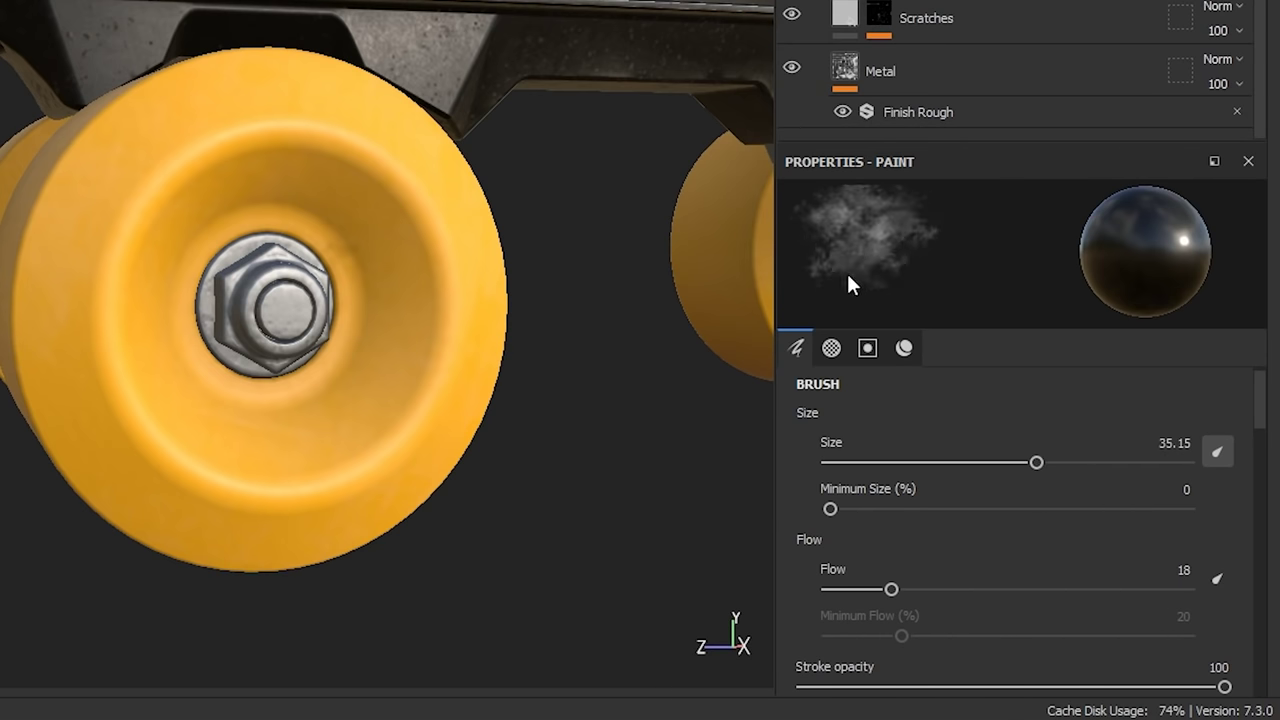
pyautogui.moveTo(271, 300)
pyautogui.mouseDown()
pyautogui.moveTo(327, 221)
pyautogui.moveTo(243, 200)
pyautogui.moveTo(185, 255)
pyautogui.mouseUp()
pyautogui.press('[')
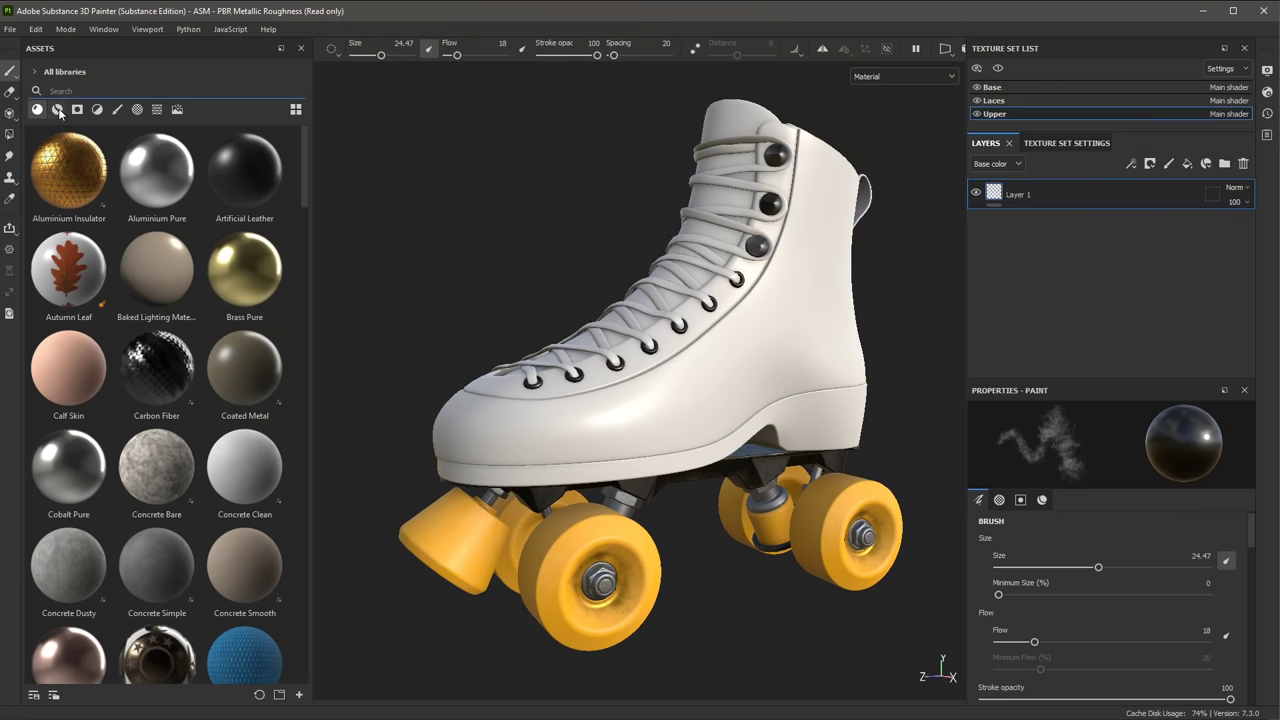
# Filter assets to materials, search 'leathe' and drop Leather Calf Grain onto the boot
pyautogui.click(58, 110)
pyautogui.click(118, 110)
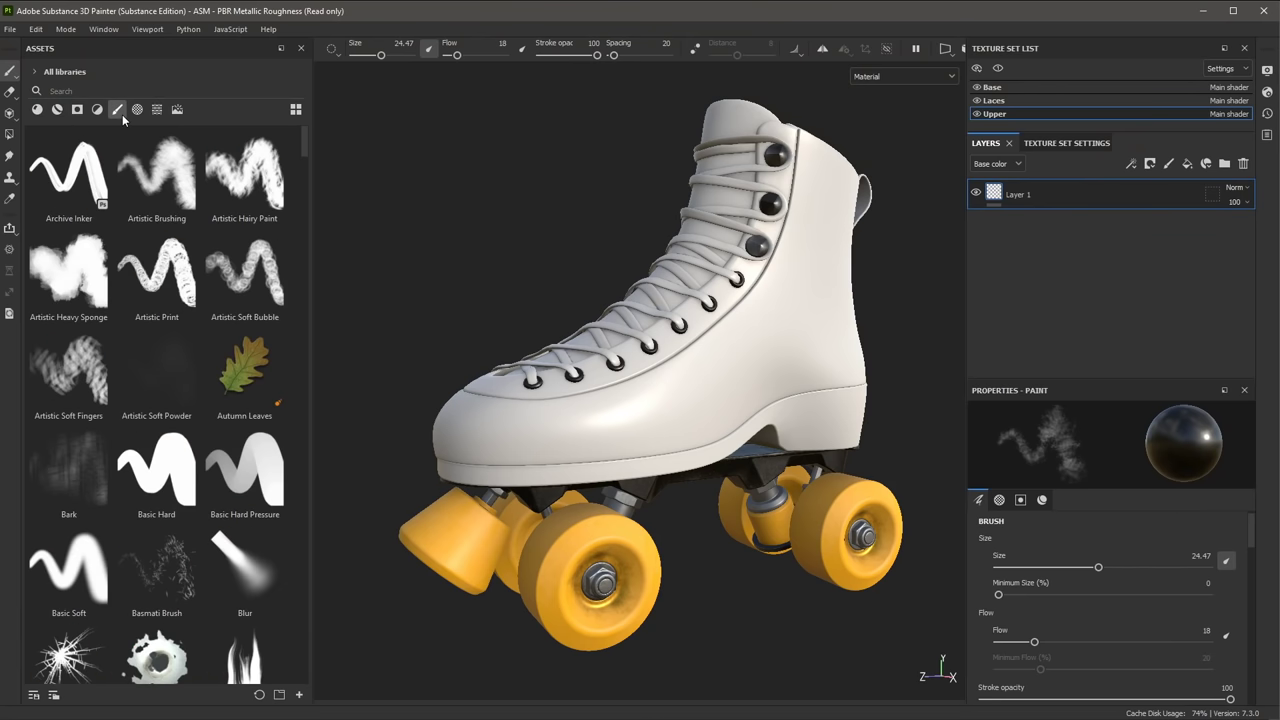
pyautogui.click(58, 110)
pyautogui.click(116, 93)
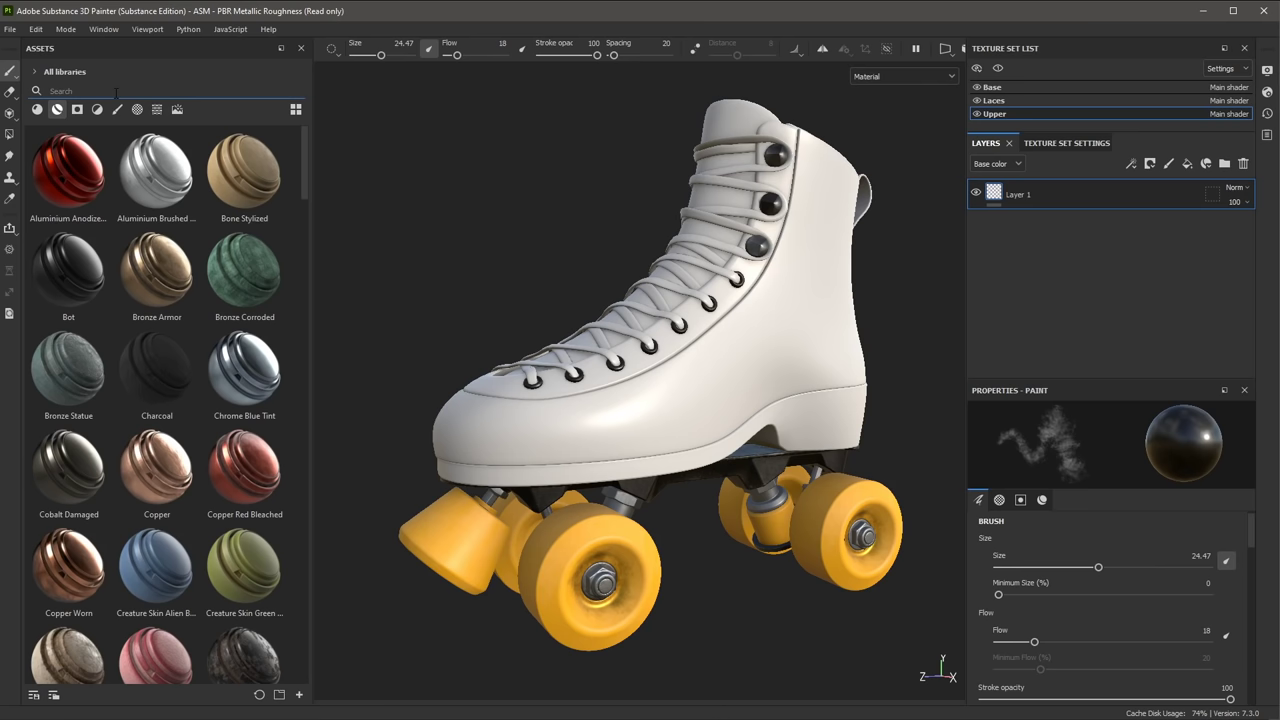
pyautogui.write('leather')
pyautogui.moveTo(46, 156); pyautogui.dragTo(734, 364)
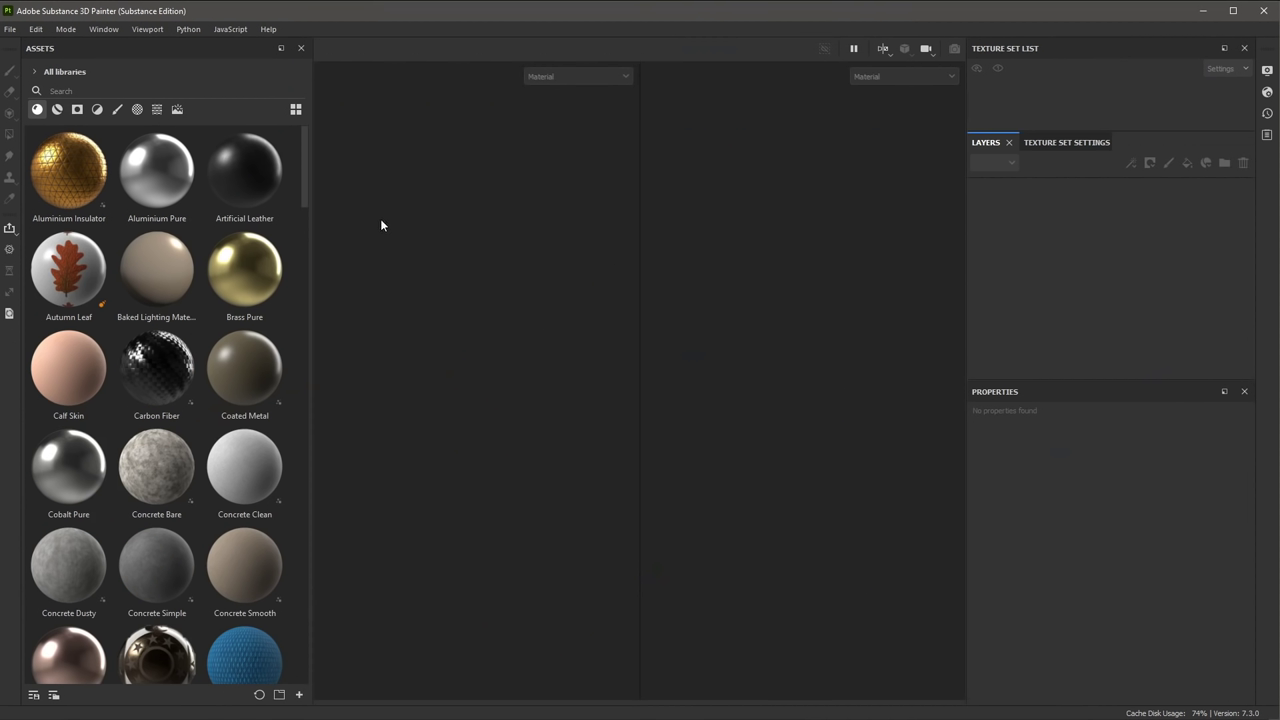
# Start a new rollerSkate.fbx project on the ASM - PBR Metallic Roughness template at 1024 resolution
pyautogui.click(12, 30)
pyautogui.click(24, 44)
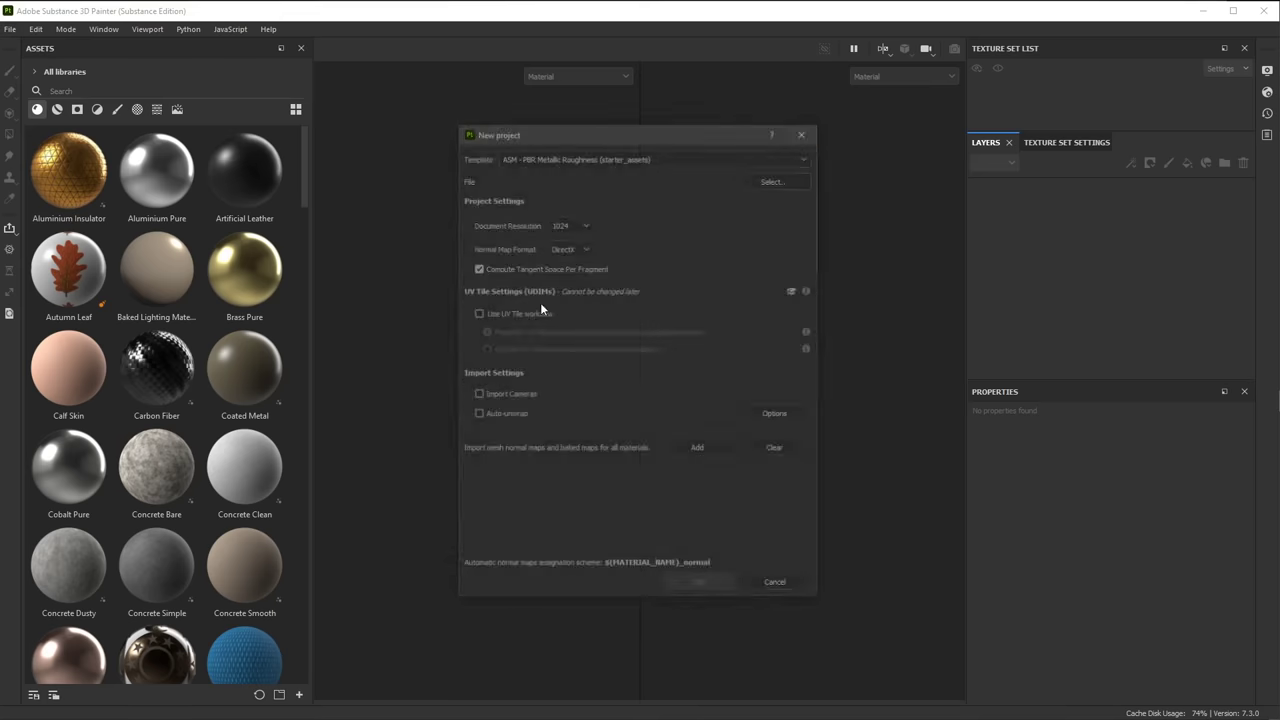
pyautogui.click(600, 157)
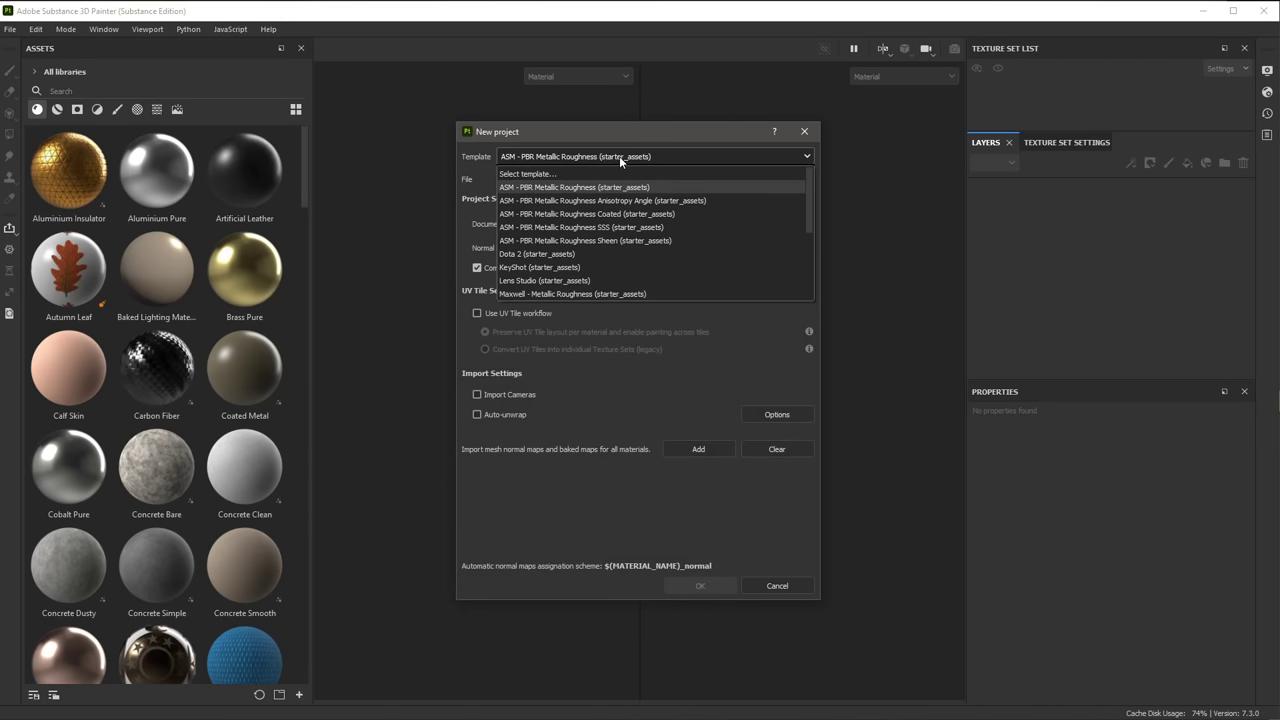
pyautogui.click(564, 189)
pyautogui.click(769, 183)
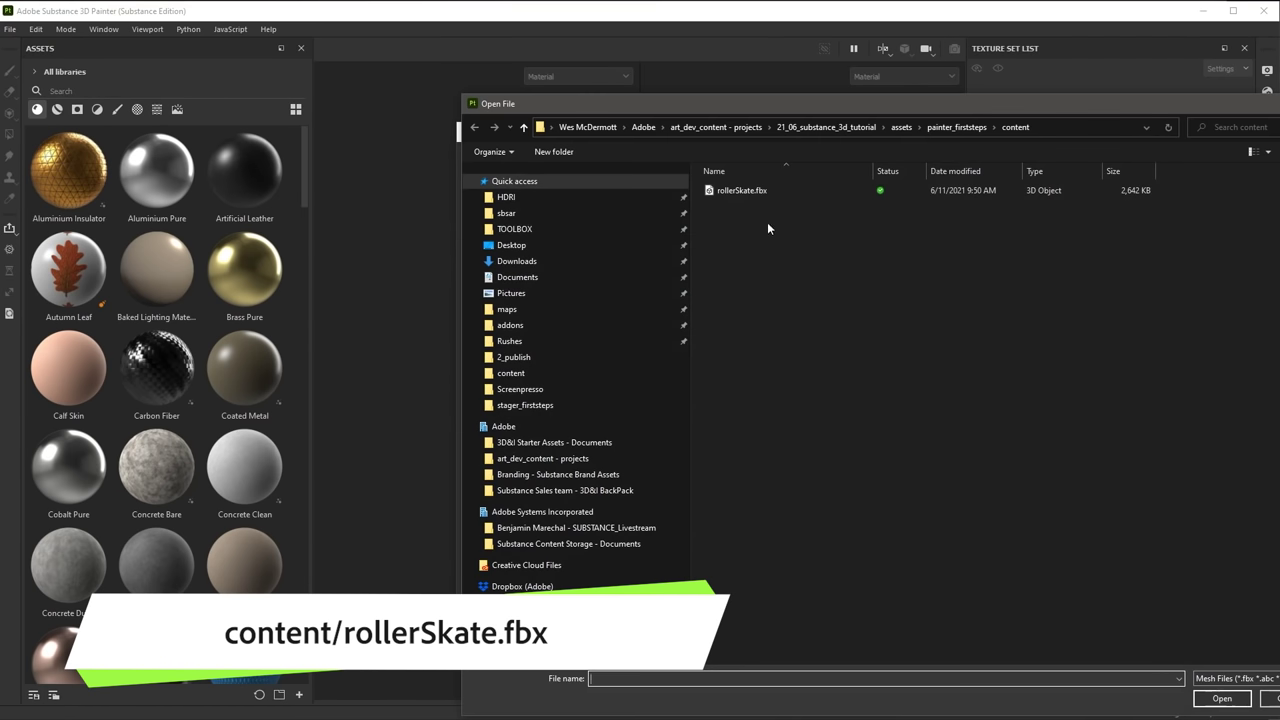
pyautogui.click(768, 193)
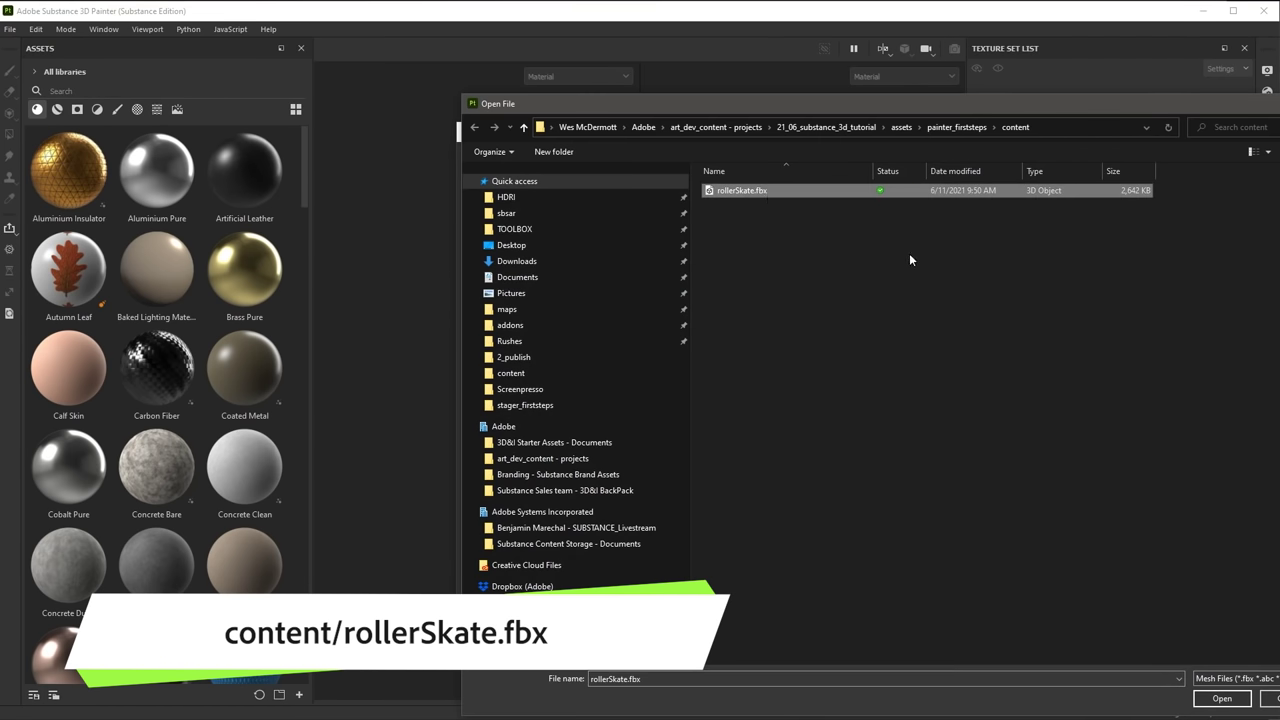
pyautogui.click(1197, 698)
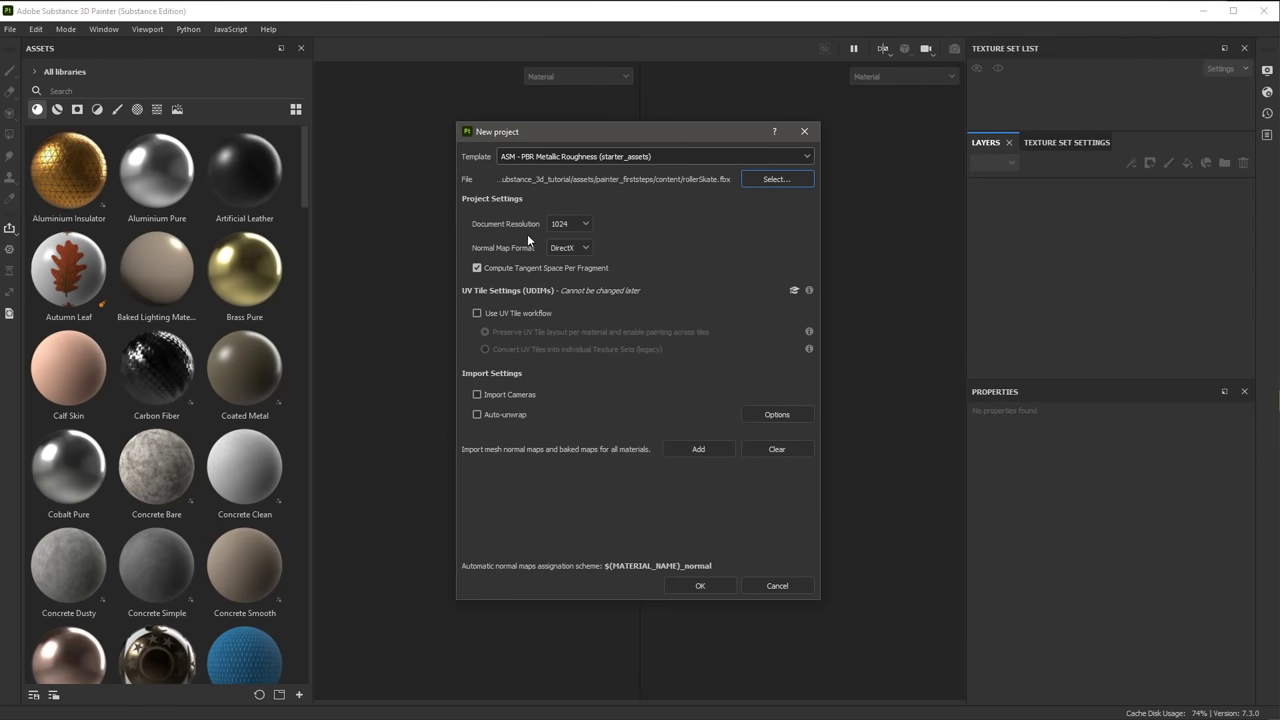
pyautogui.click(574, 228)
pyautogui.click(708, 587)
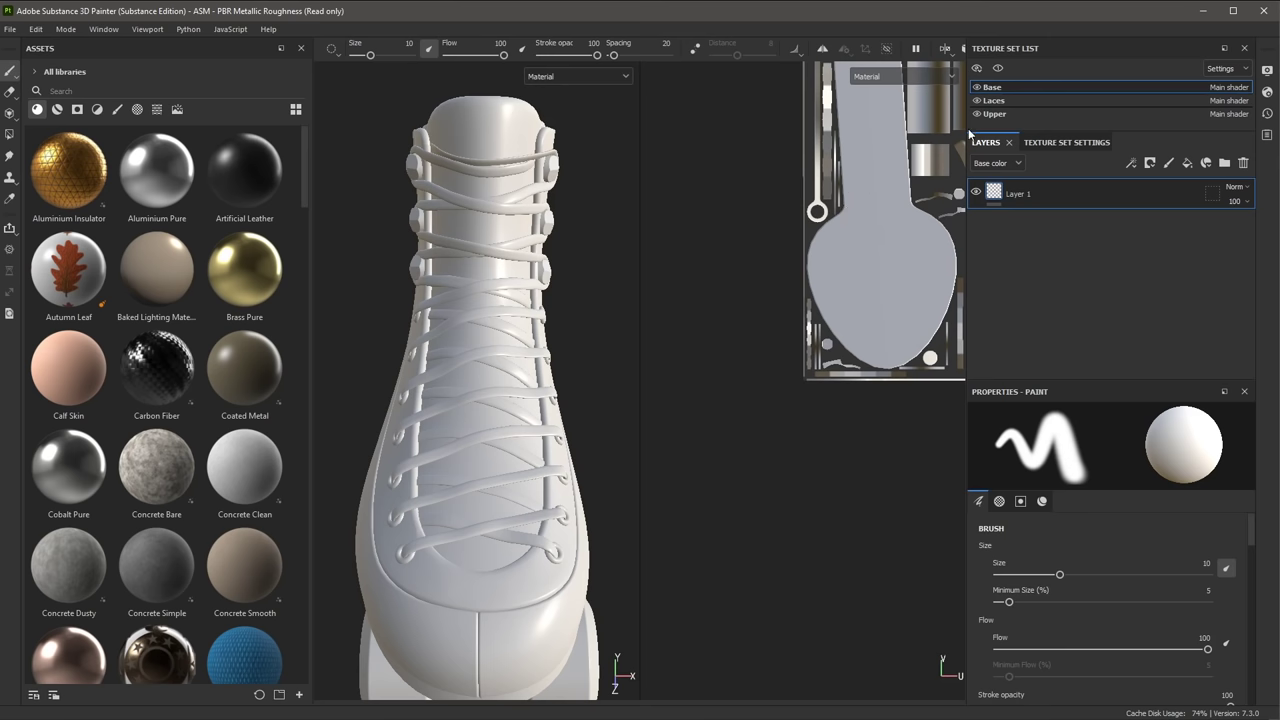
# Widen the viewport and switch the view layout to 3D only
pyautogui.moveTo(966, 127); pyautogui.dragTo(1049, 127)
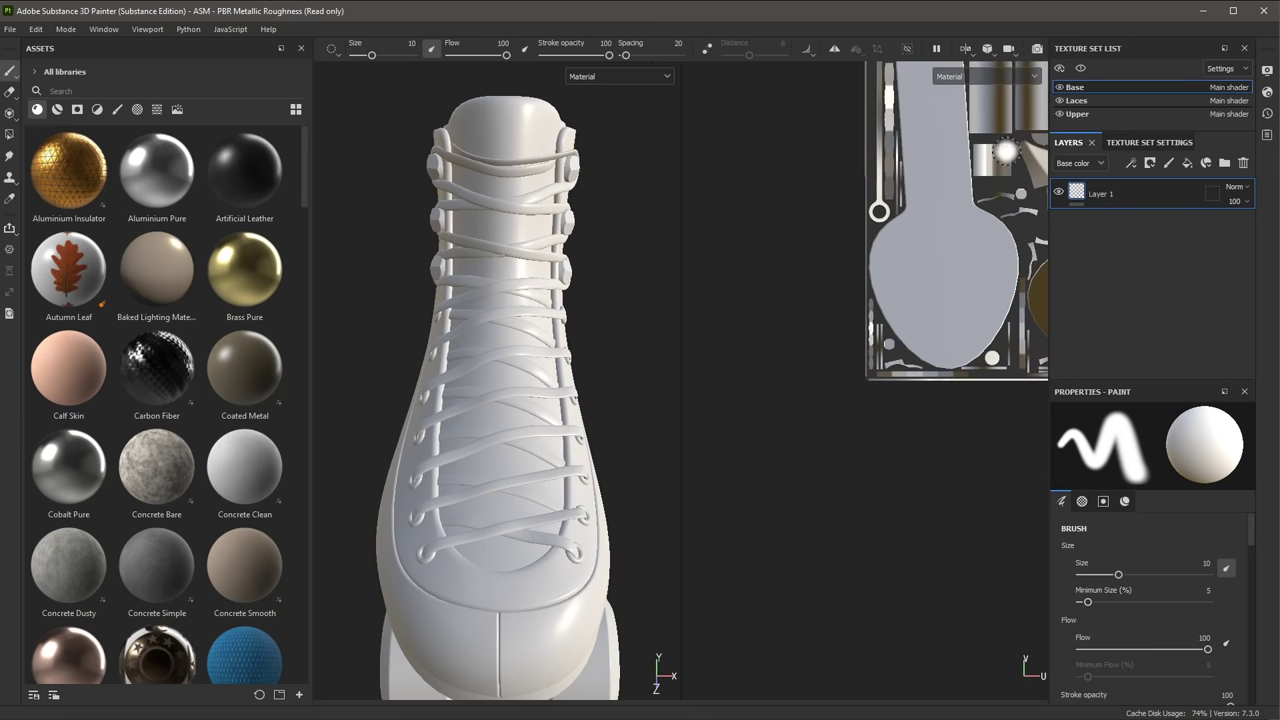
pyautogui.click(968, 48)
pyautogui.click(996, 85)
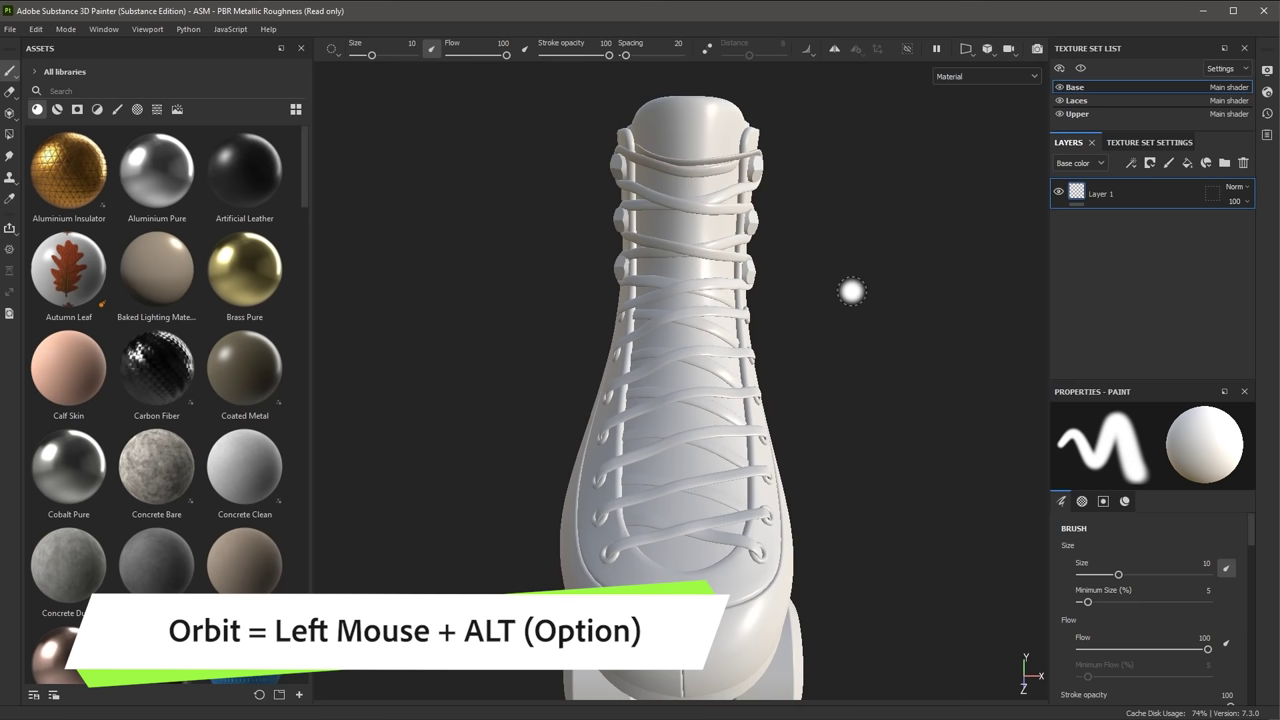
# Orbit, pan and zoom the camera around the skate, ending on a full view
pyautogui.press('alt')
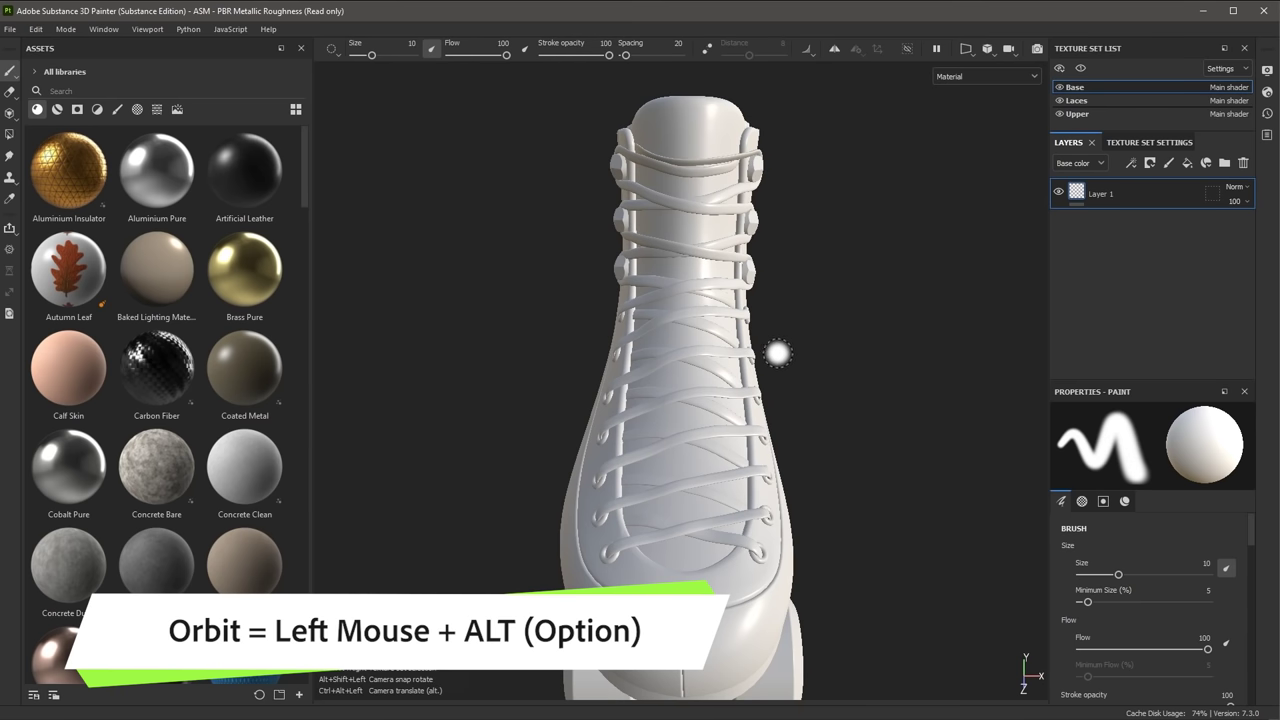
pyautogui.keyDown('alt'); pyautogui.moveTo(772, 353); pyautogui.dragTo(569, 335); pyautogui.keyUp('alt')
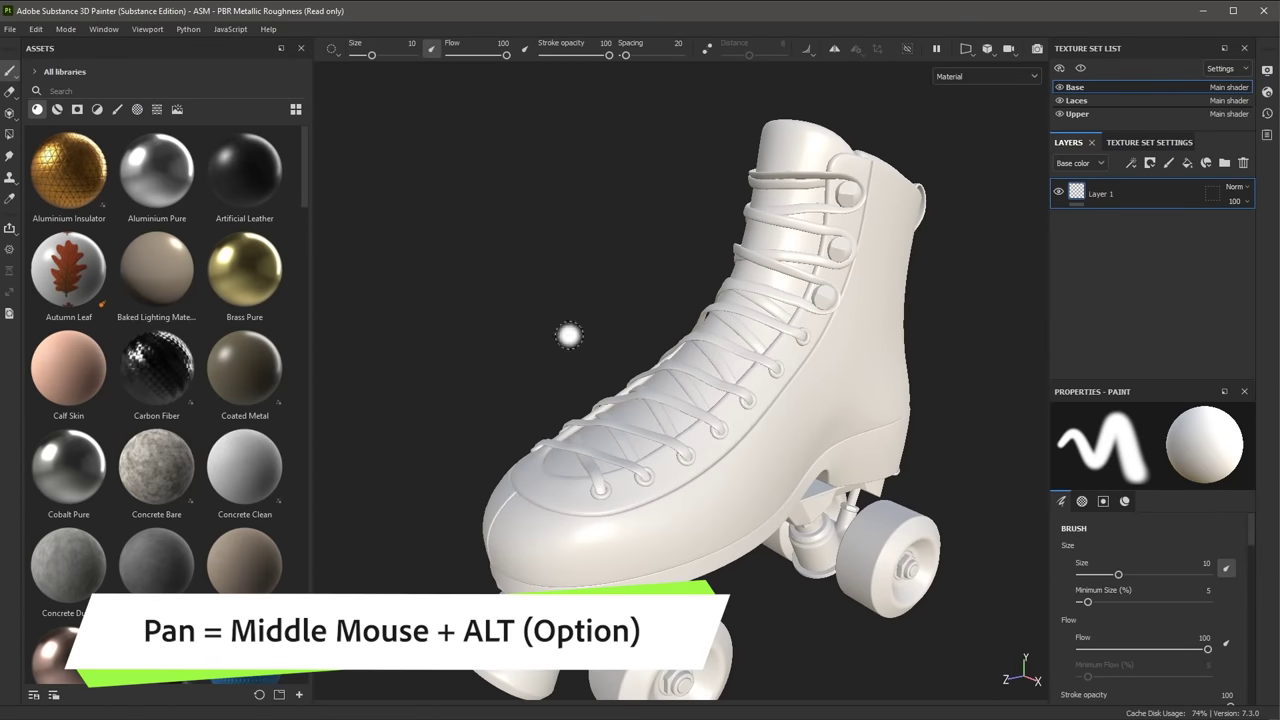
pyautogui.moveTo(786, 420)
pyautogui.keyDown('alt'); pyautogui.mouseDown(button='middle')
pyautogui.moveTo(763, 343)
pyautogui.moveTo(687, 468)
pyautogui.moveTo(709, 357)
pyautogui.moveTo(779, 362)
pyautogui.mouseUp(button='middle'); pyautogui.keyUp('alt')
pyautogui.keyDown('alt'); pyautogui.moveTo(779, 372); pyautogui.dragTo(797, 430, button='right'); pyautogui.keyUp('alt')
pyautogui.keyDown('alt'); pyautogui.moveTo(862, 468); pyautogui.dragTo(826, 395, button='right'); pyautogui.keyUp('alt')
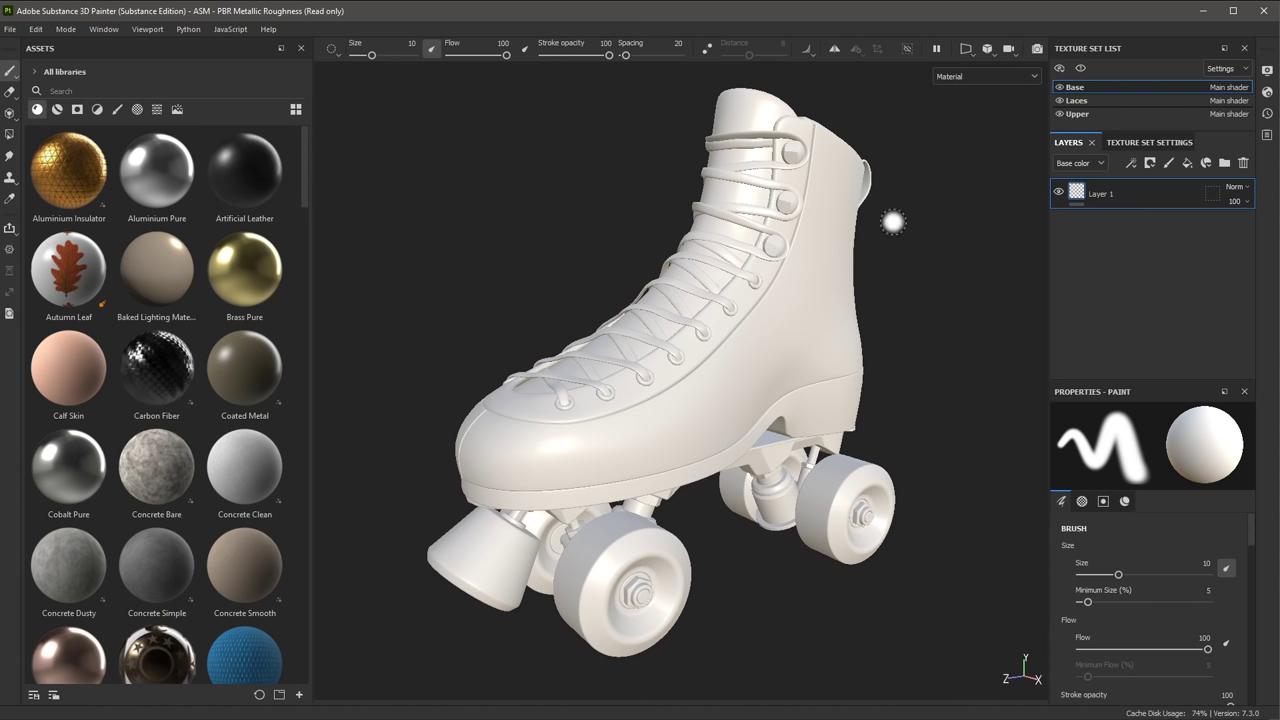
# In Display Settings, remove the environment blur and rotate the panorama to 37
pyautogui.click(1267, 71)
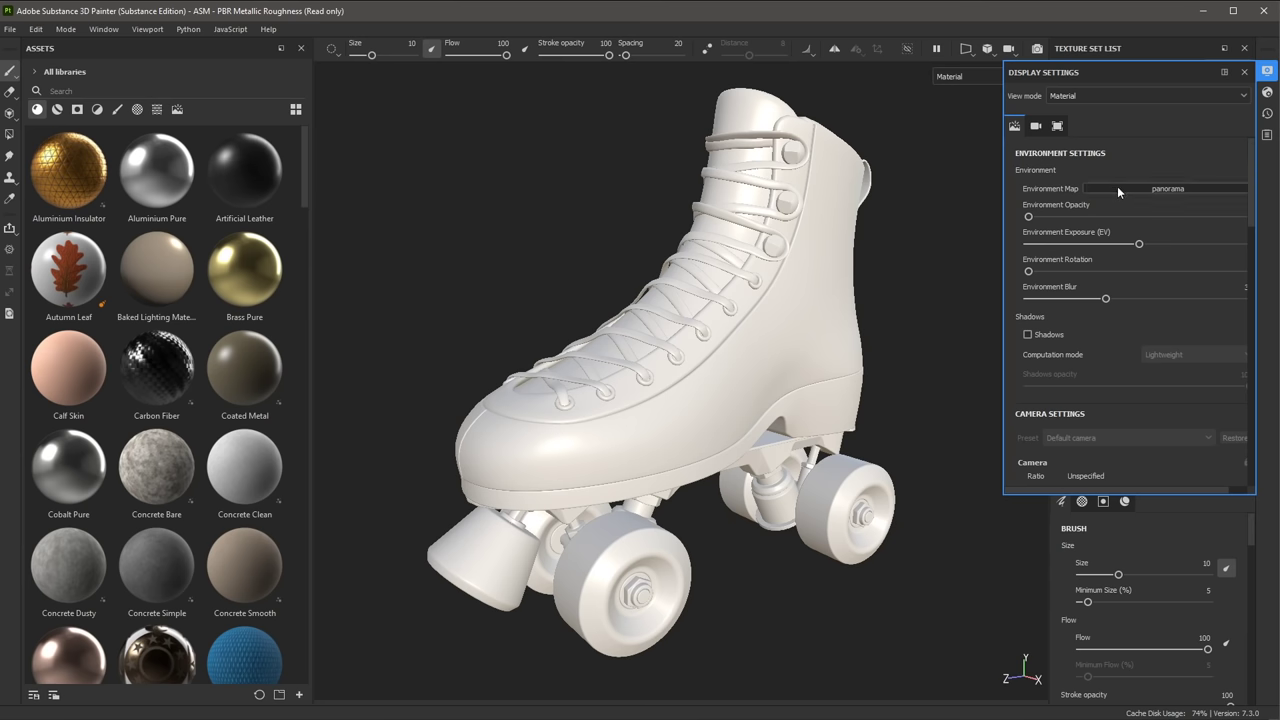
pyautogui.moveTo(1003, 213); pyautogui.dragTo(1247, 234)
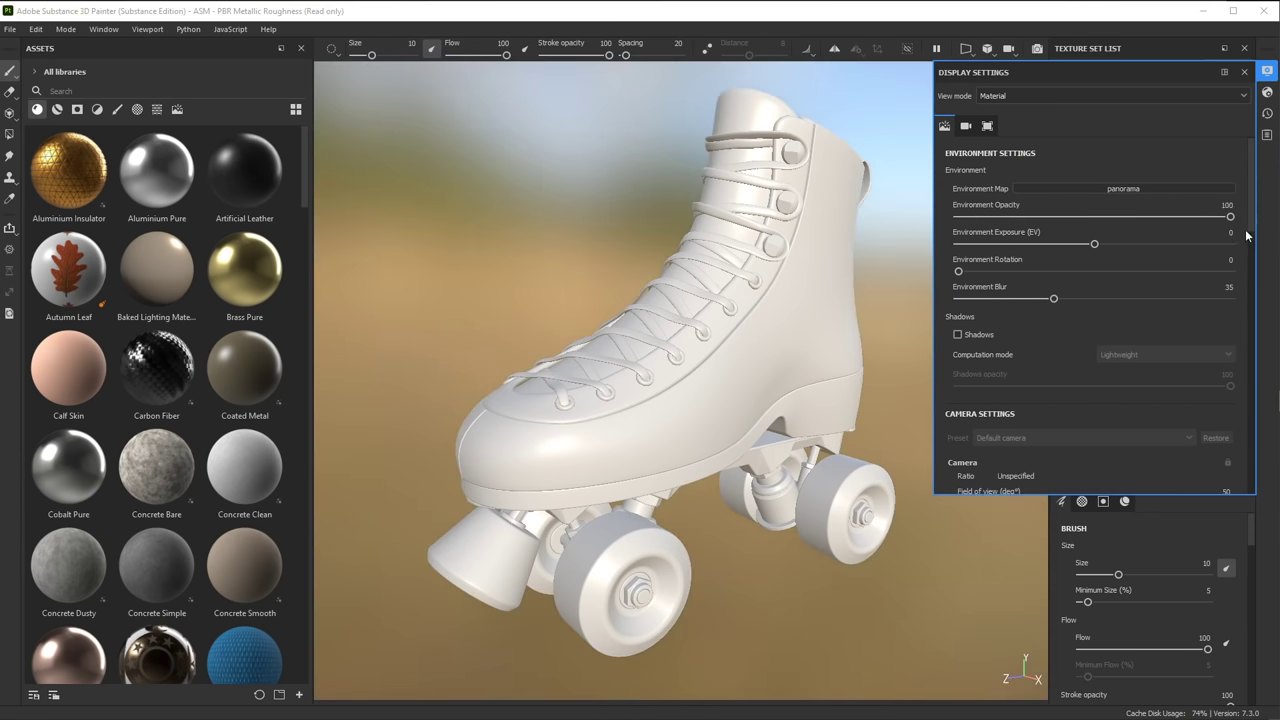
pyautogui.moveTo(1049, 299); pyautogui.dragTo(955, 300)
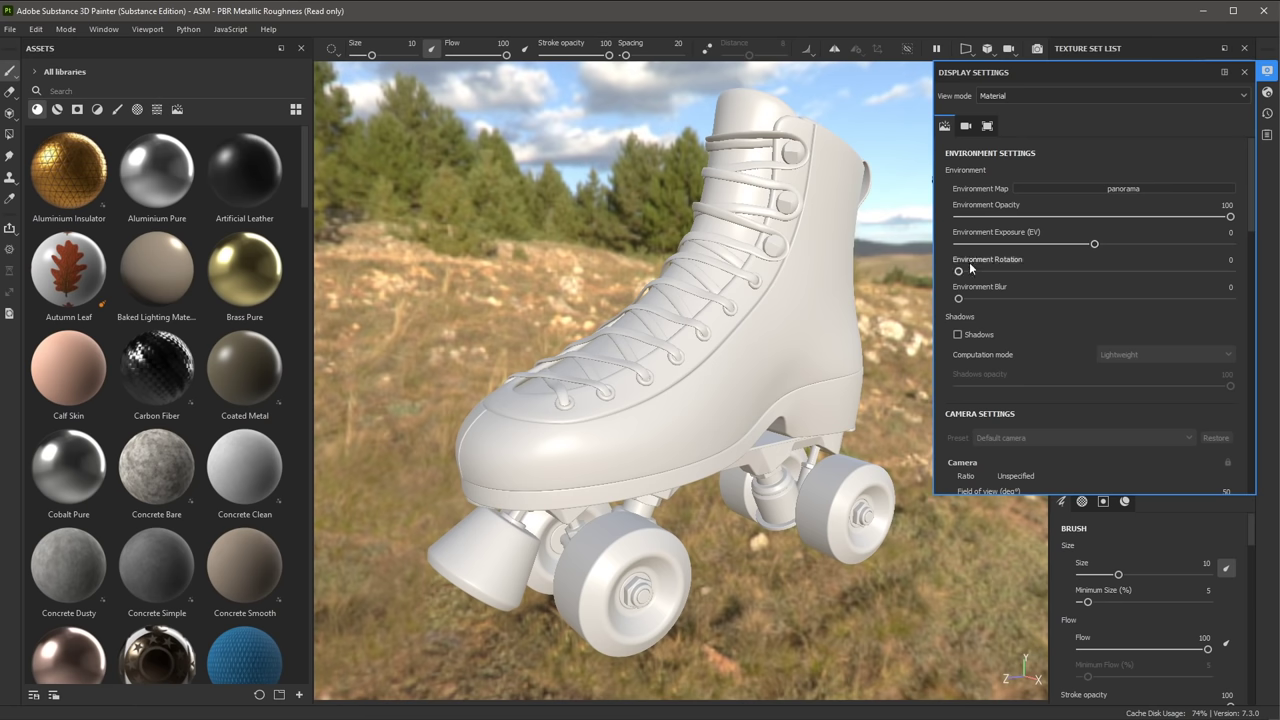
pyautogui.moveTo(959, 272); pyautogui.dragTo(986, 276)
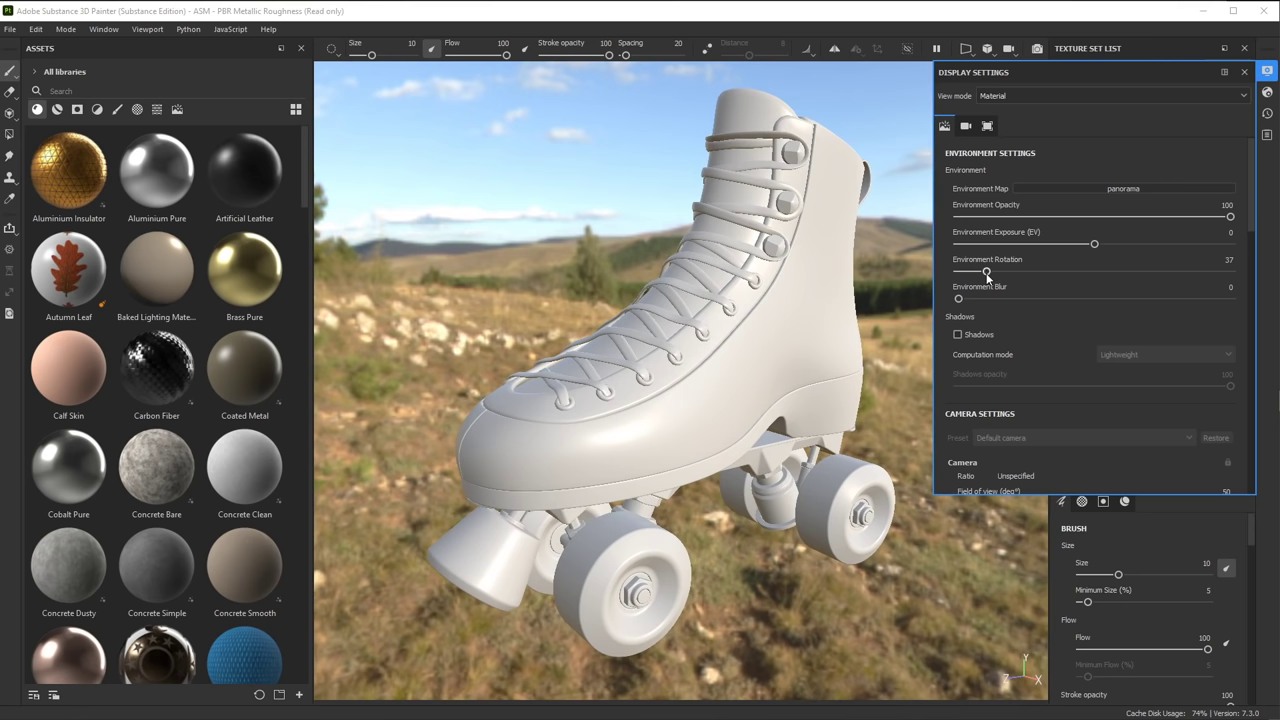
# Set Environment Opacity to 0, keeping the current environment map, and close Display Settings
pyautogui.click(1029, 190)
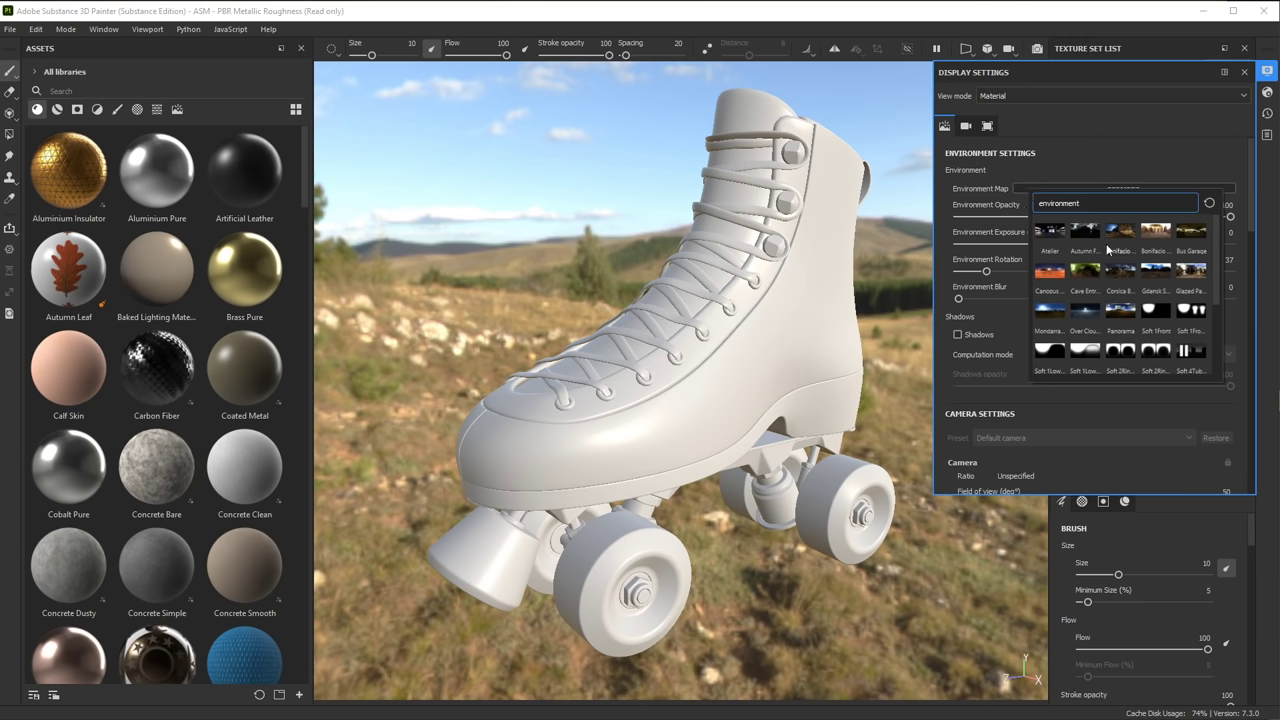
pyautogui.moveTo(1082, 312)
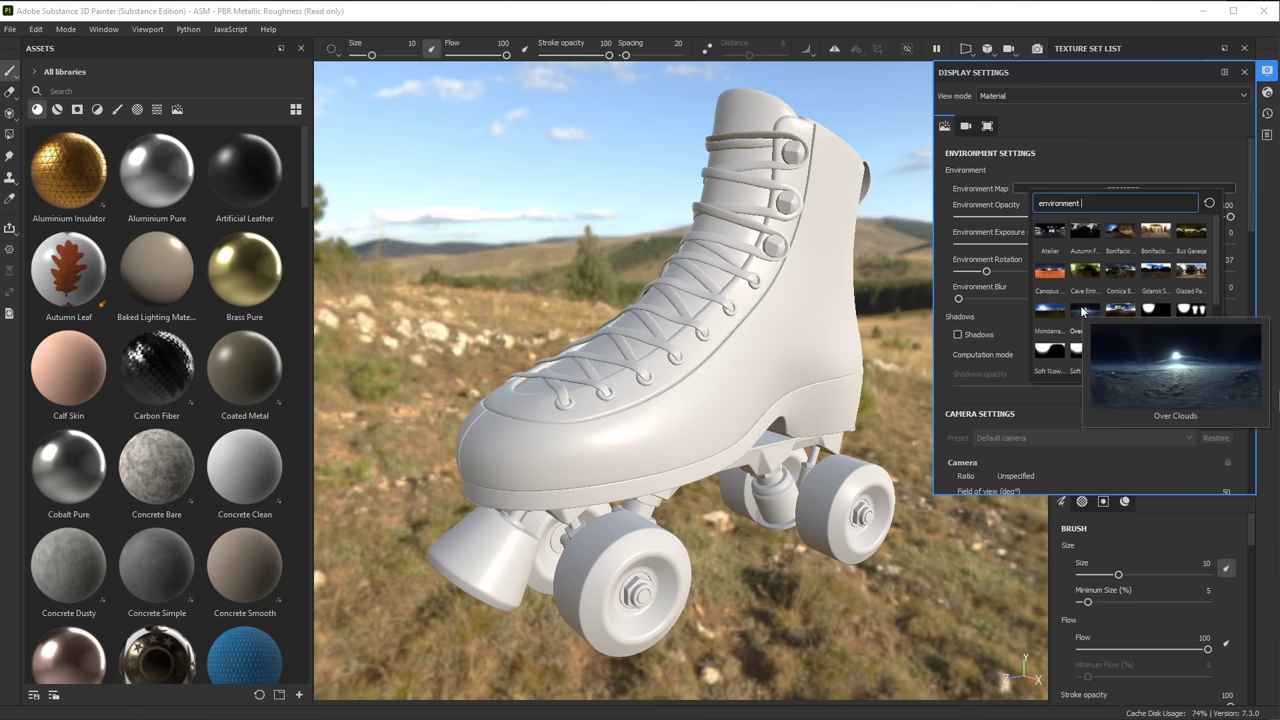
pyautogui.click(1116, 155)
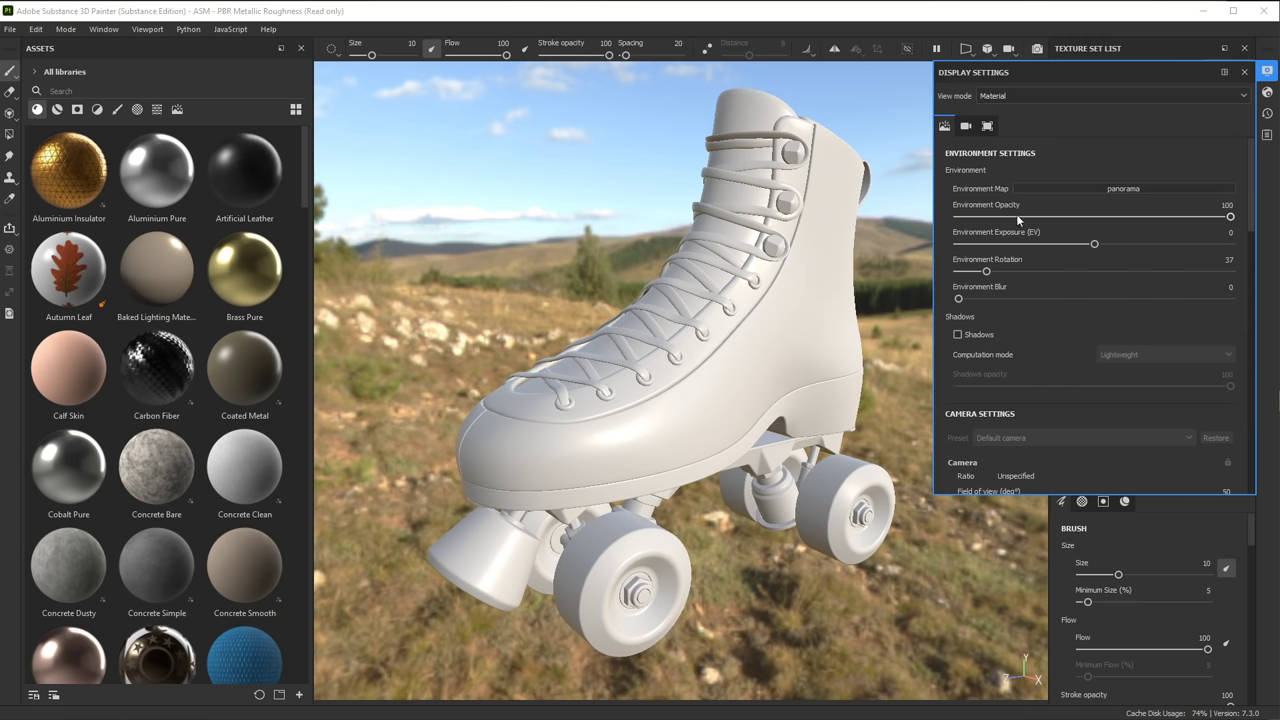
pyautogui.moveTo(1036, 216); pyautogui.dragTo(958, 216)
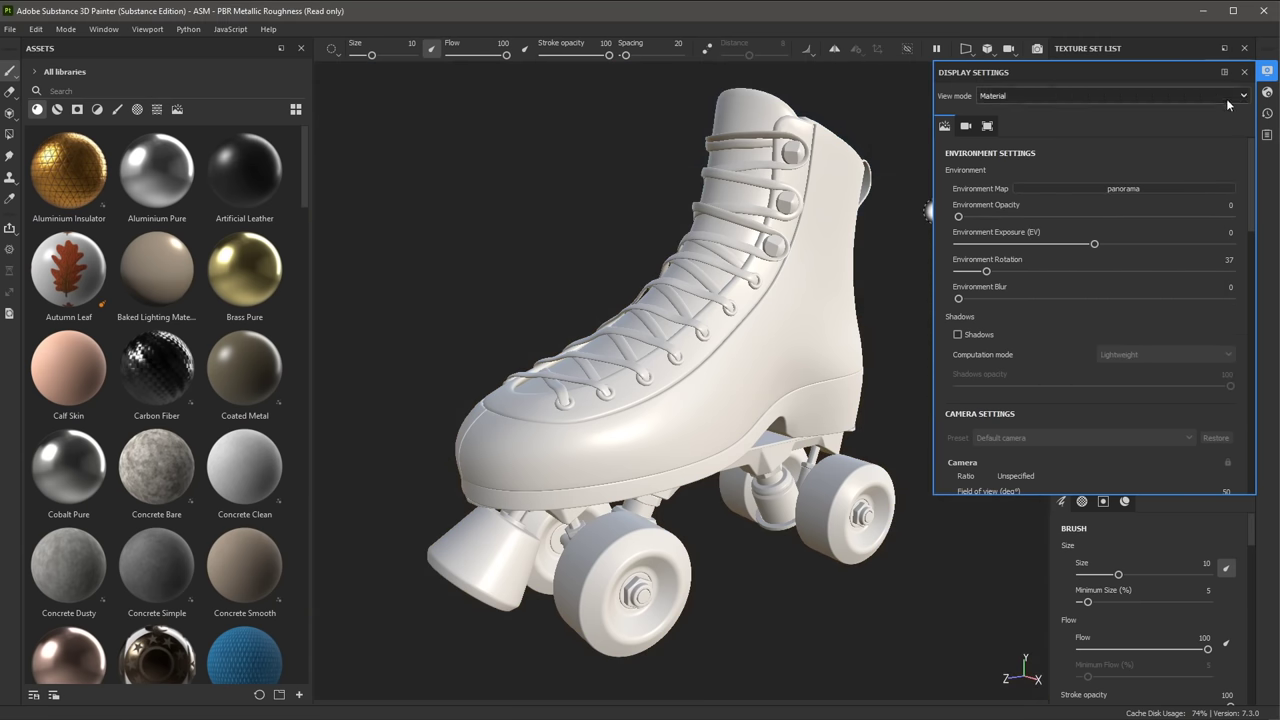
pyautogui.click(1245, 72)
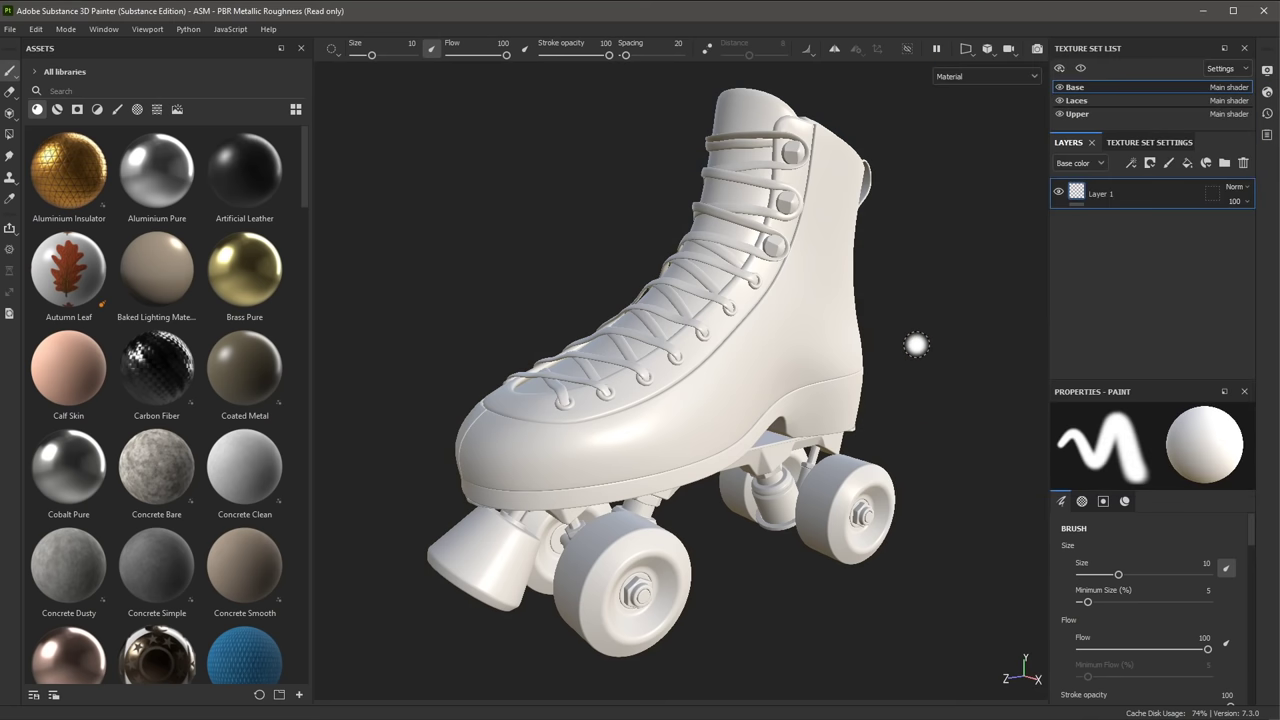
# Rotate the environment lighting, then bake the mesh maps at 2048 output size
pyautogui.press('shift')
pyautogui.moveTo(898, 311)
pyautogui.keyDown('shift'); pyautogui.mouseDown(button='right')
pyautogui.moveTo(940, 308)
pyautogui.moveTo(831, 315)
pyautogui.moveTo(940, 330)
pyautogui.moveTo(880, 331)
pyautogui.mouseUp(button='right'); pyautogui.keyUp('shift')
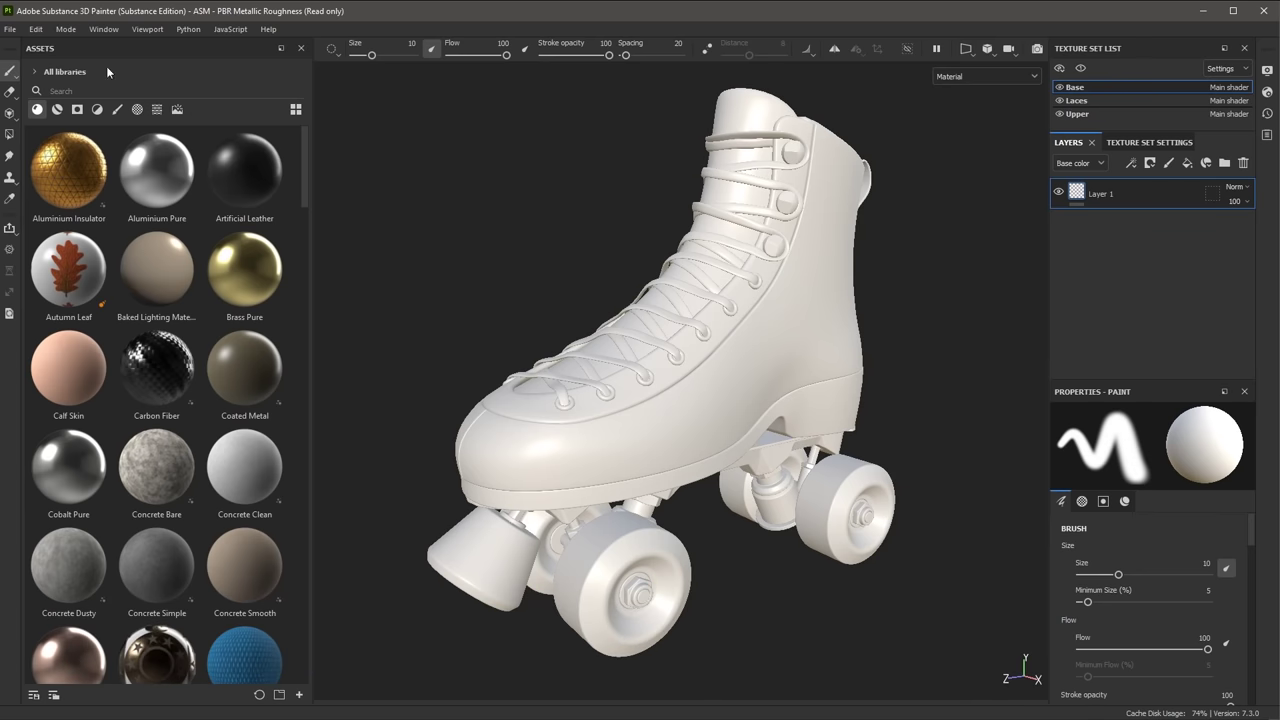
pyautogui.click(35, 29)
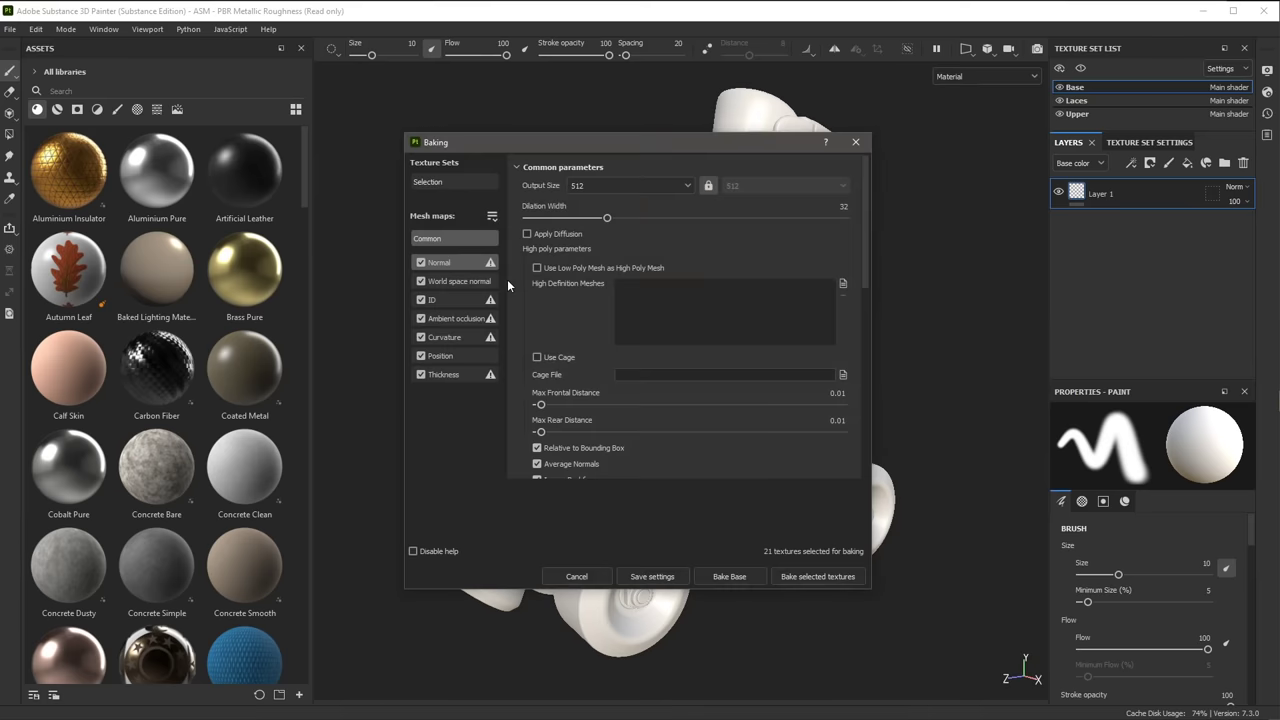
pyautogui.click(668, 185)
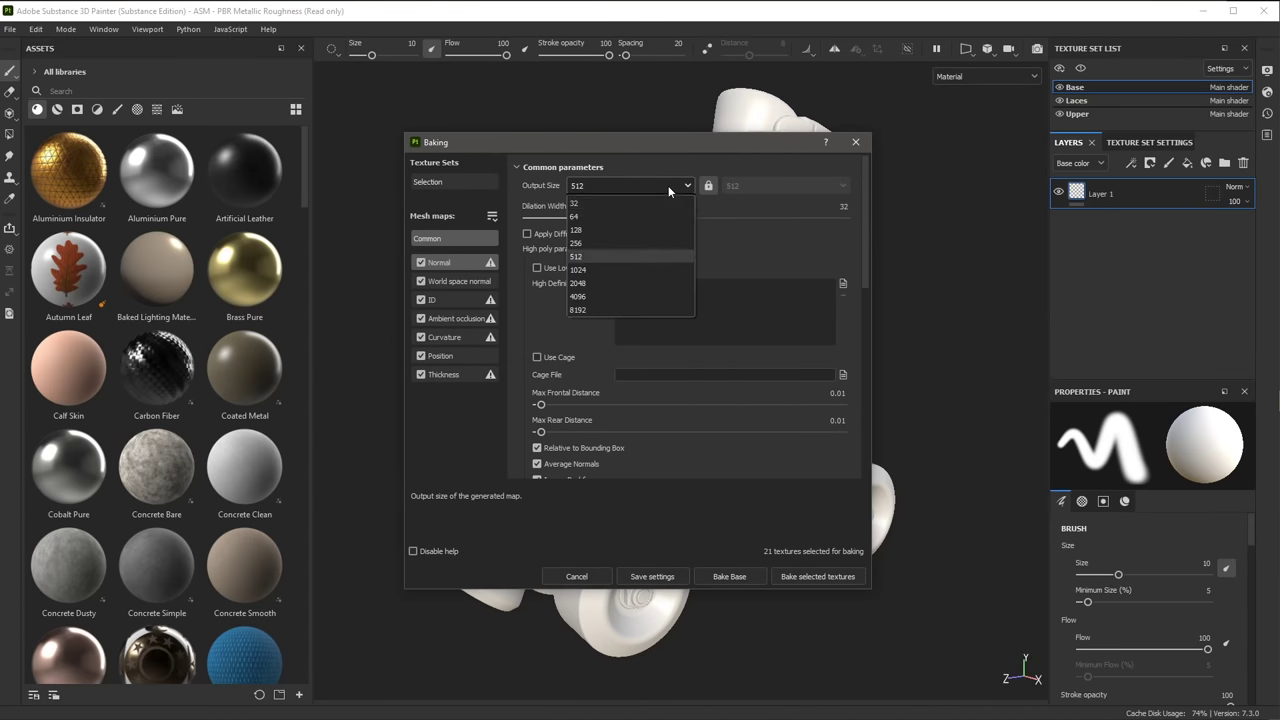
pyautogui.click(611, 283)
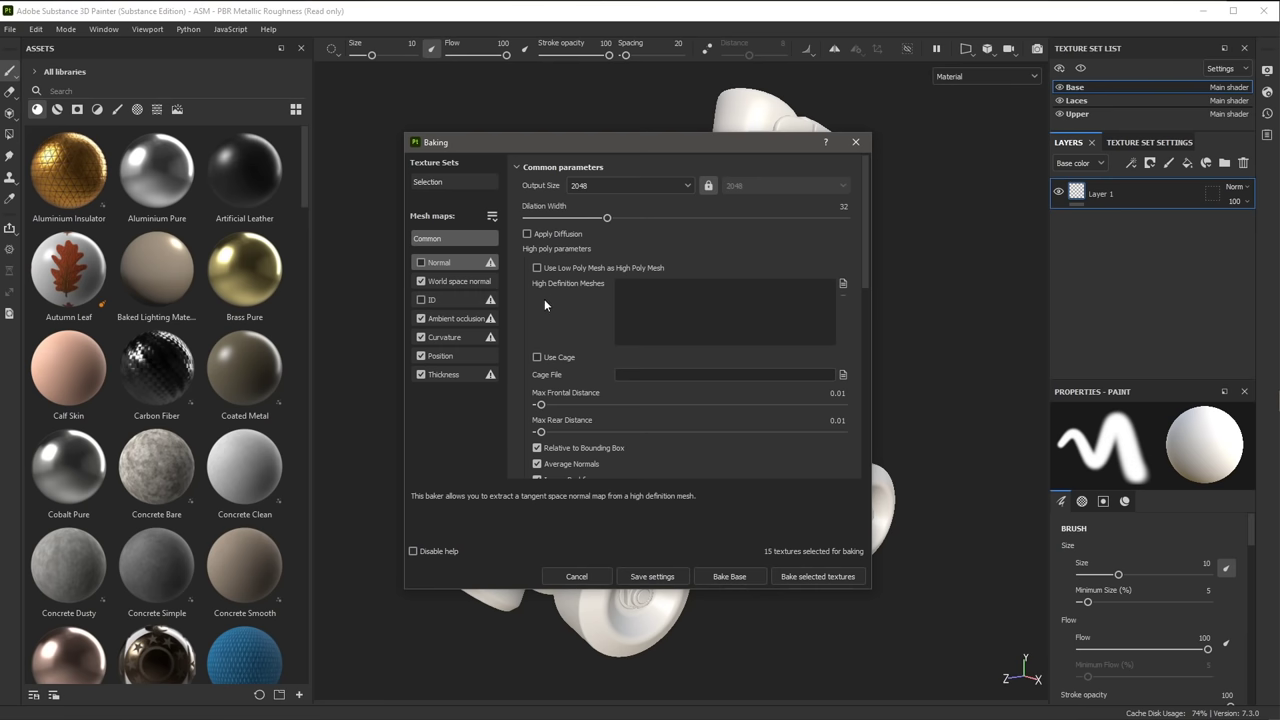
pyautogui.click(799, 577)
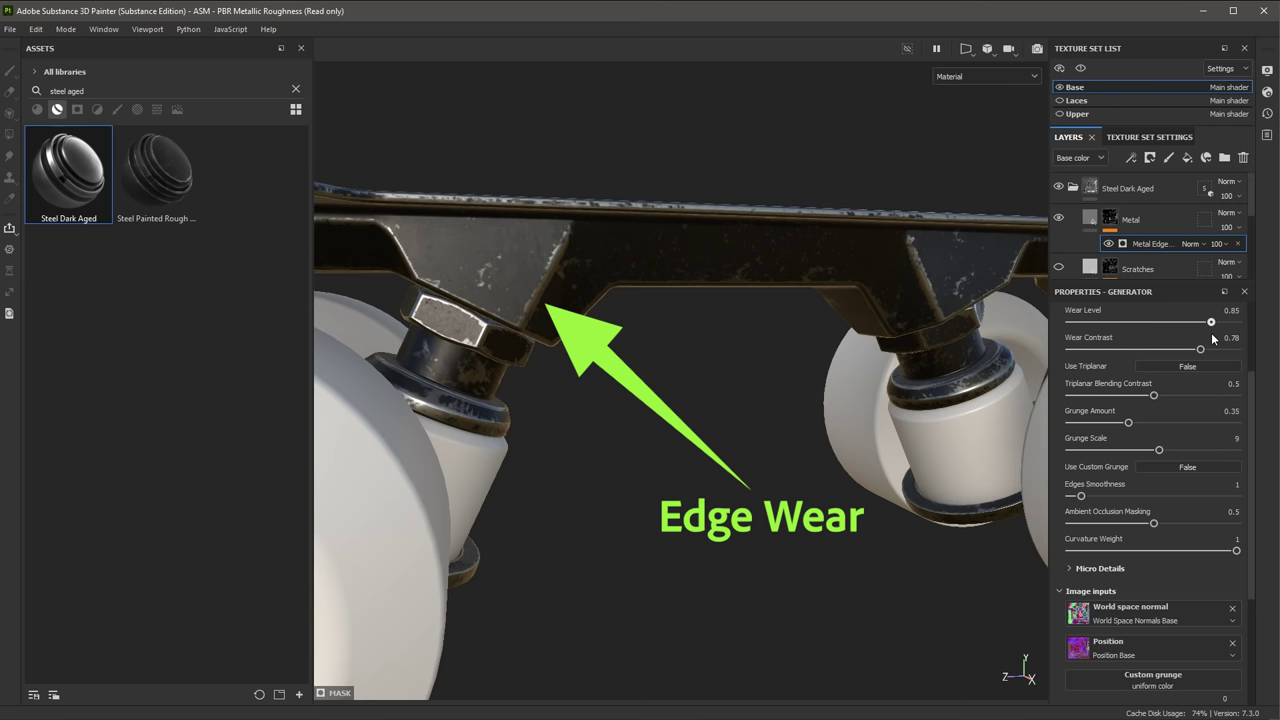
# Set edge wear to 0.8 and grunge to 0.45, then search materials for 'steel dark'
pyautogui.moveTo(1213, 339); pyautogui.dragTo(1208, 344)
pyautogui.moveTo(1130, 425); pyautogui.dragTo(1146, 426)
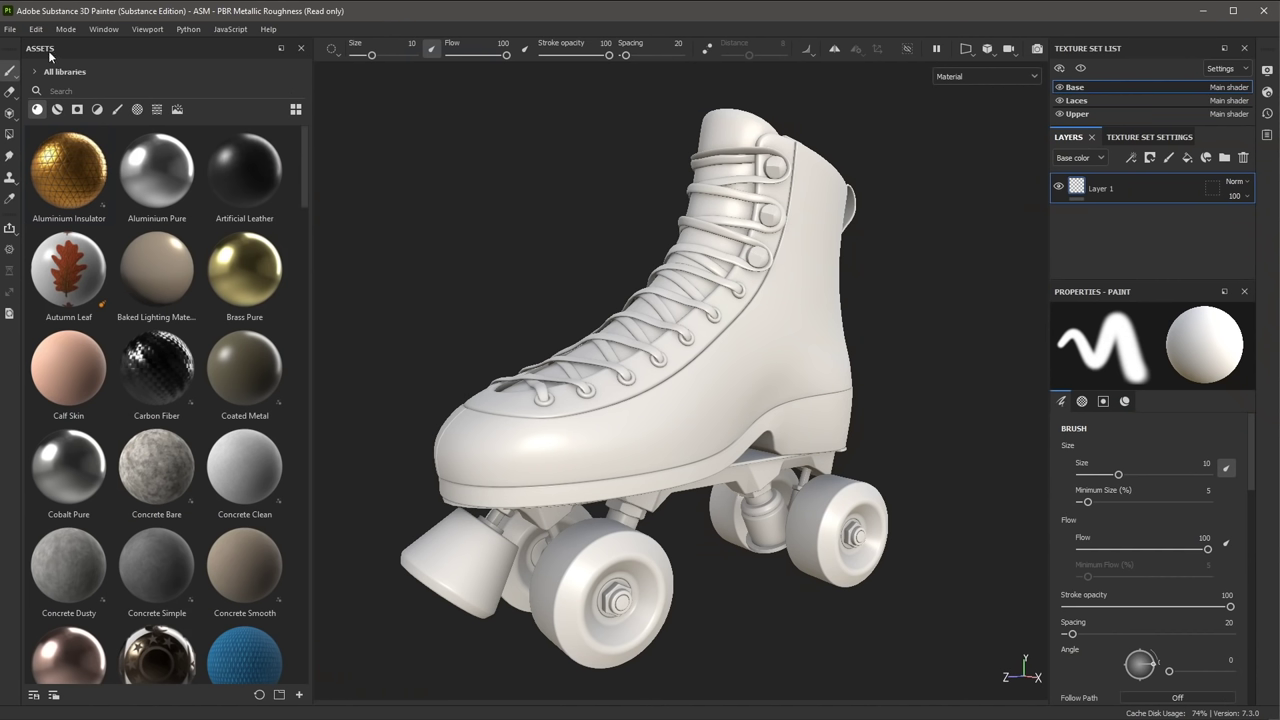
pyautogui.click(57, 109)
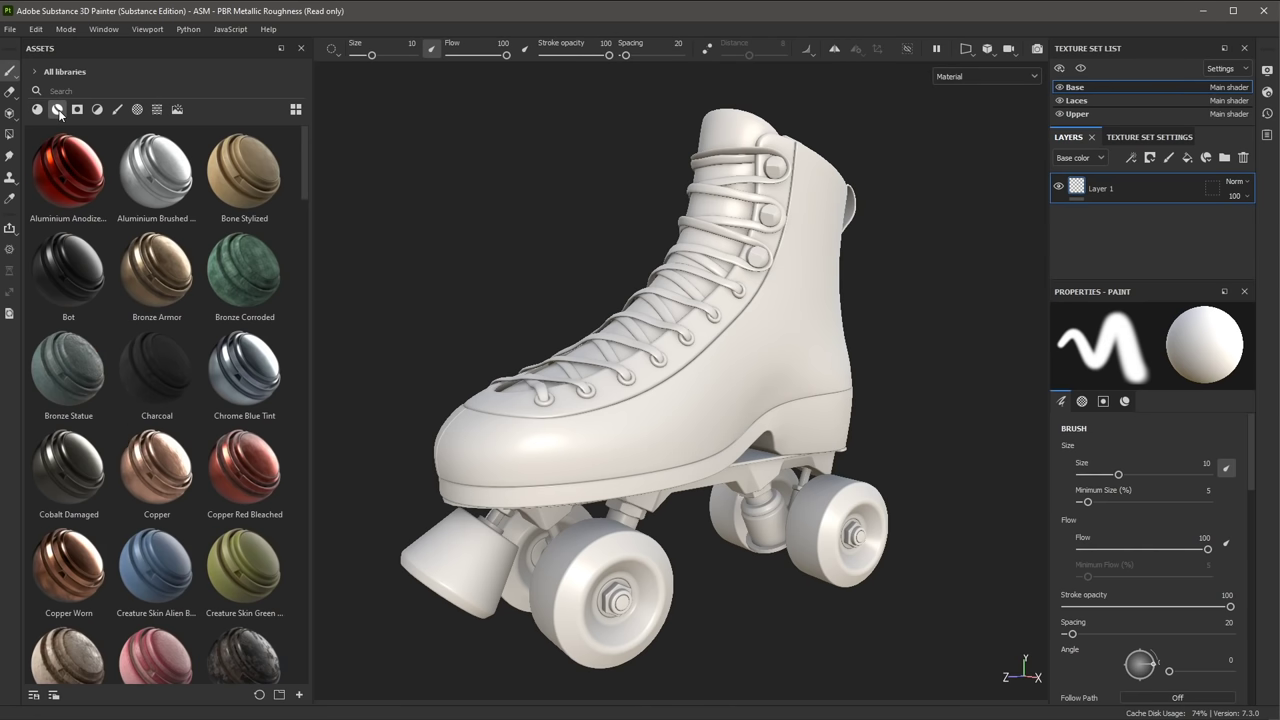
pyautogui.press('l')
pyautogui.click(100, 91)
pyautogui.write('ste')
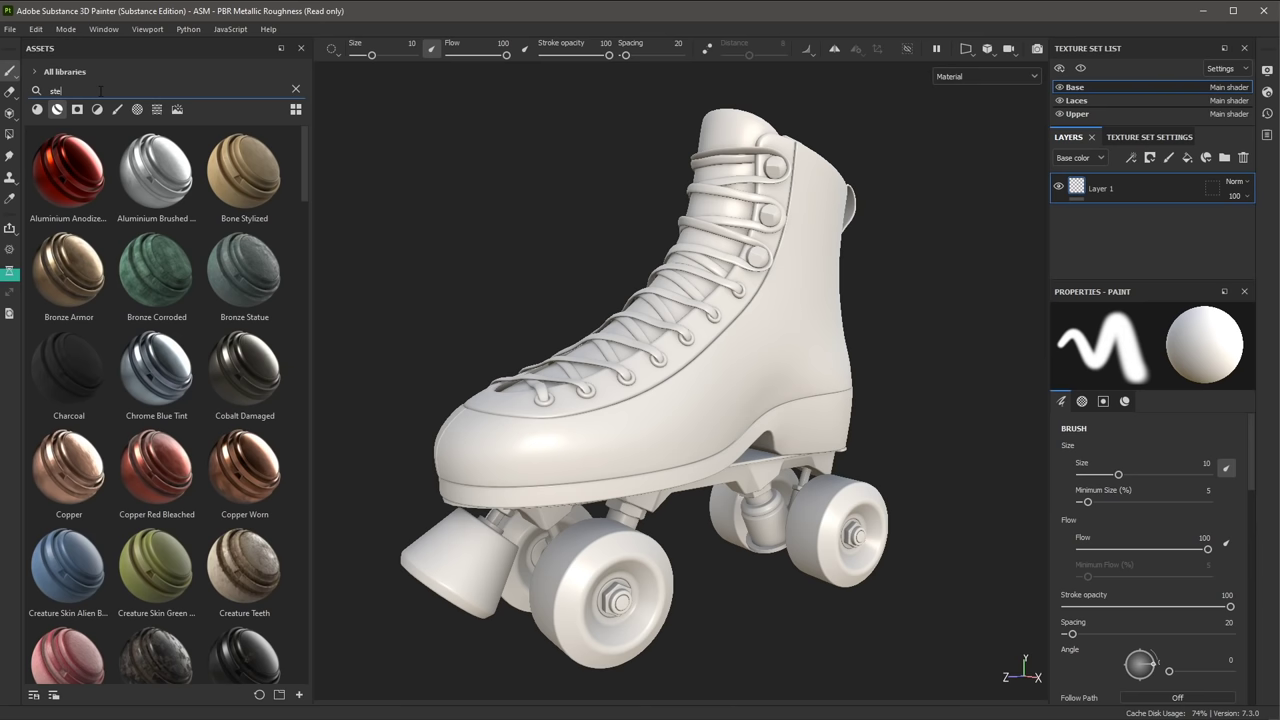
pyautogui.write('el dar')
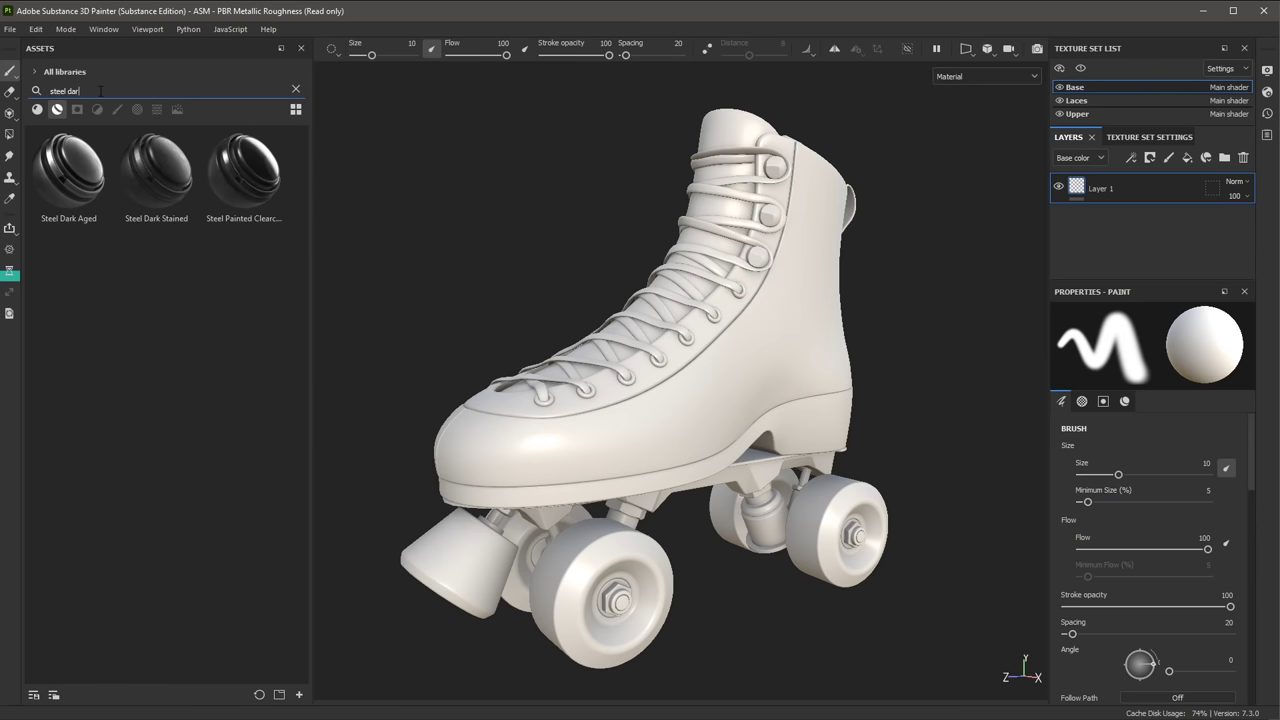
pyautogui.write('k')
# Drop Steel Dark Aged onto the skate and inspect its layer folder
pyautogui.moveTo(82, 178)
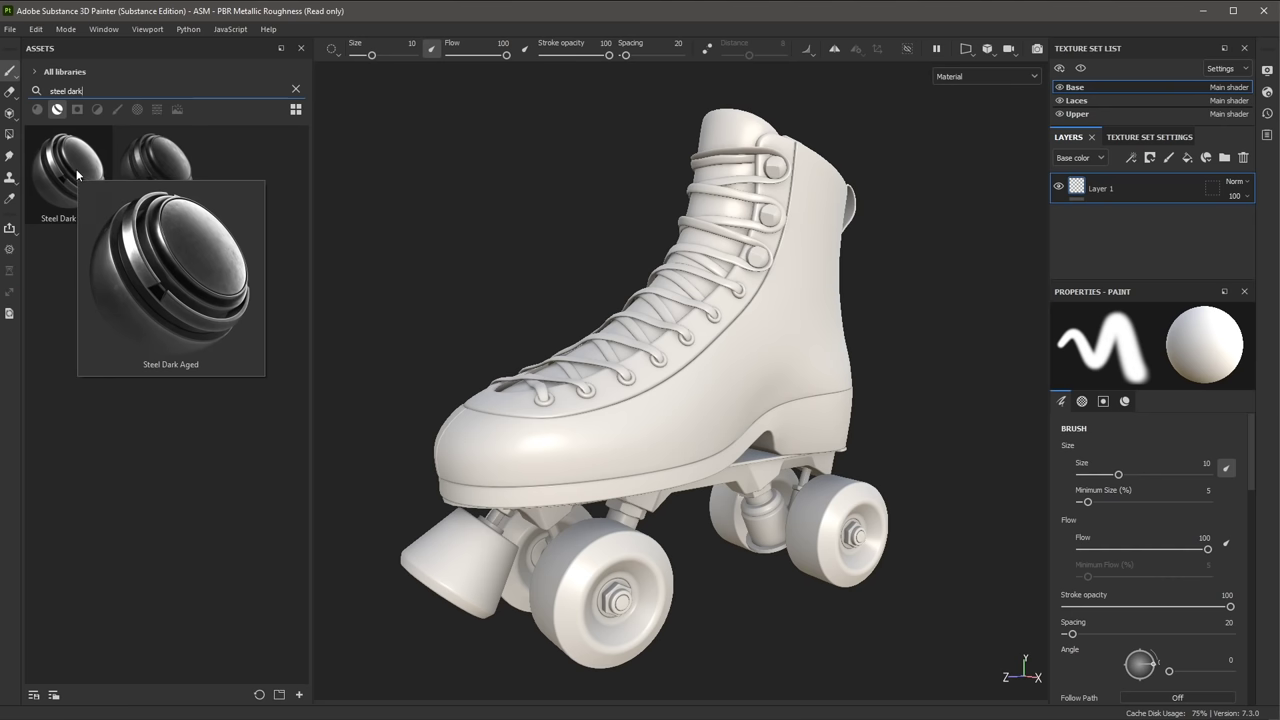
pyautogui.click(76, 175)
pyautogui.moveTo(78, 175); pyautogui.dragTo(760, 506)
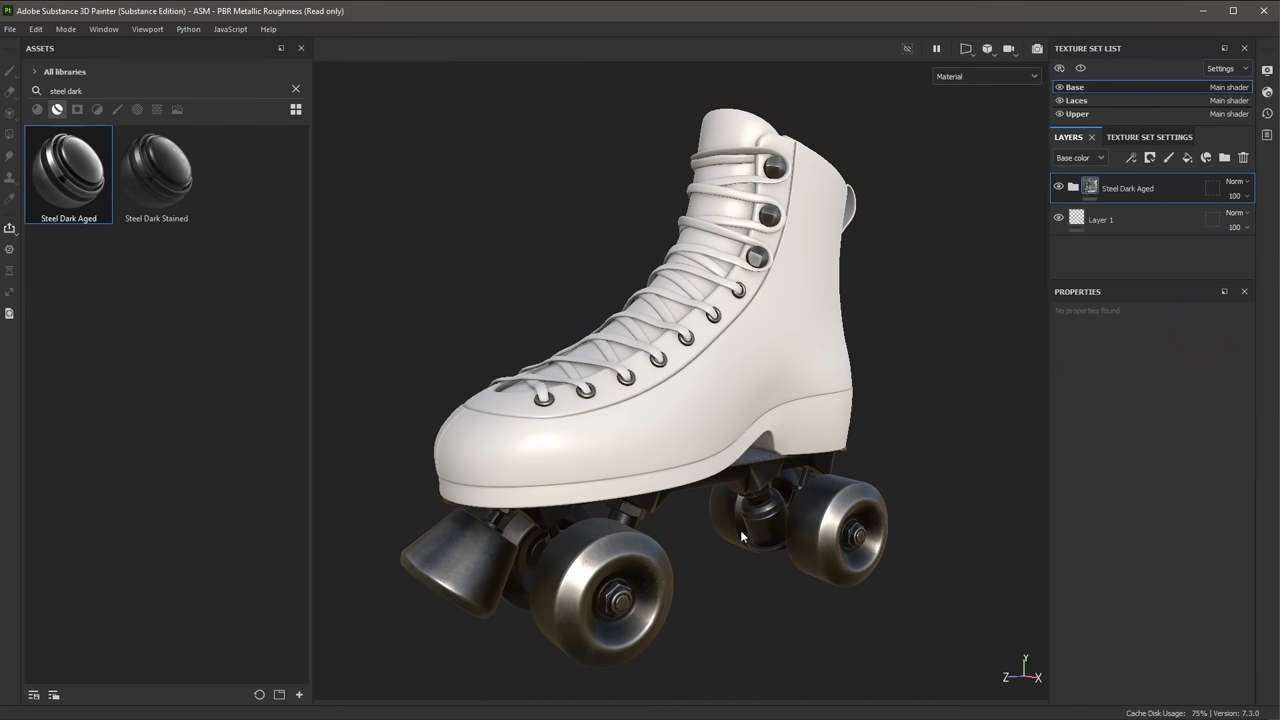
pyautogui.moveTo(1108, 281); pyautogui.dragTo(1108, 438)
pyautogui.click(1073, 190)
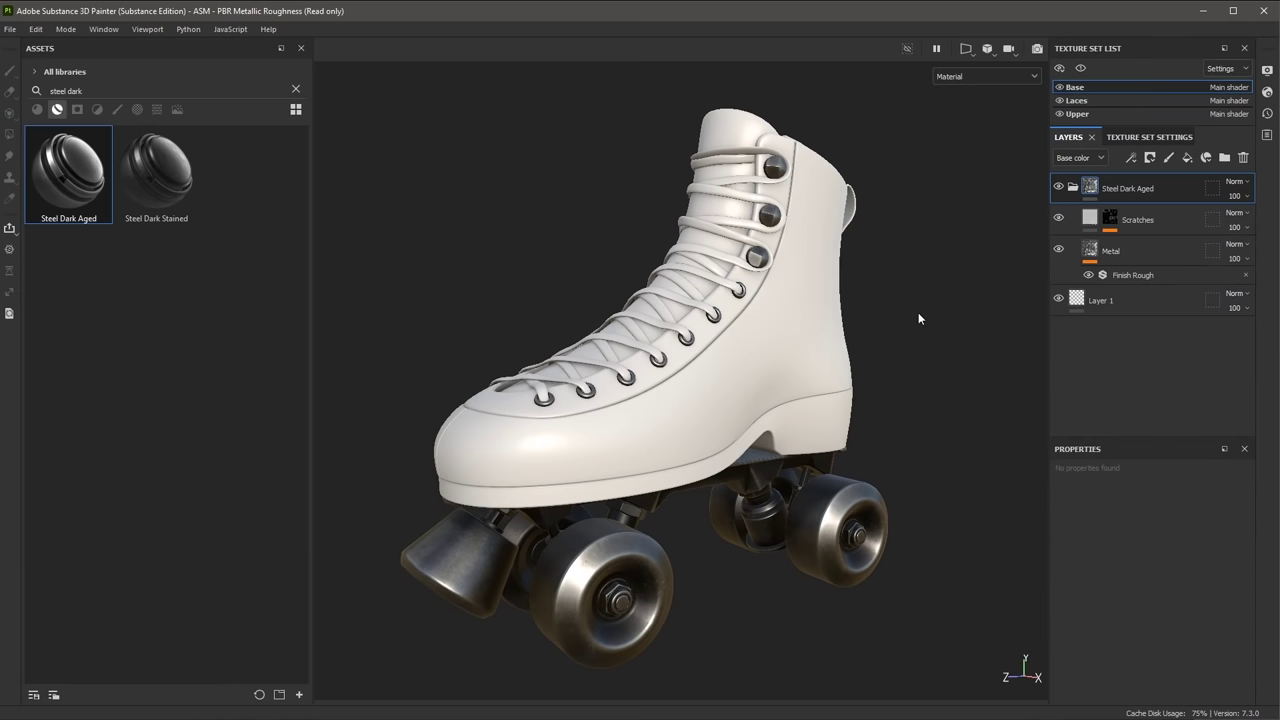
pyautogui.click(1073, 187)
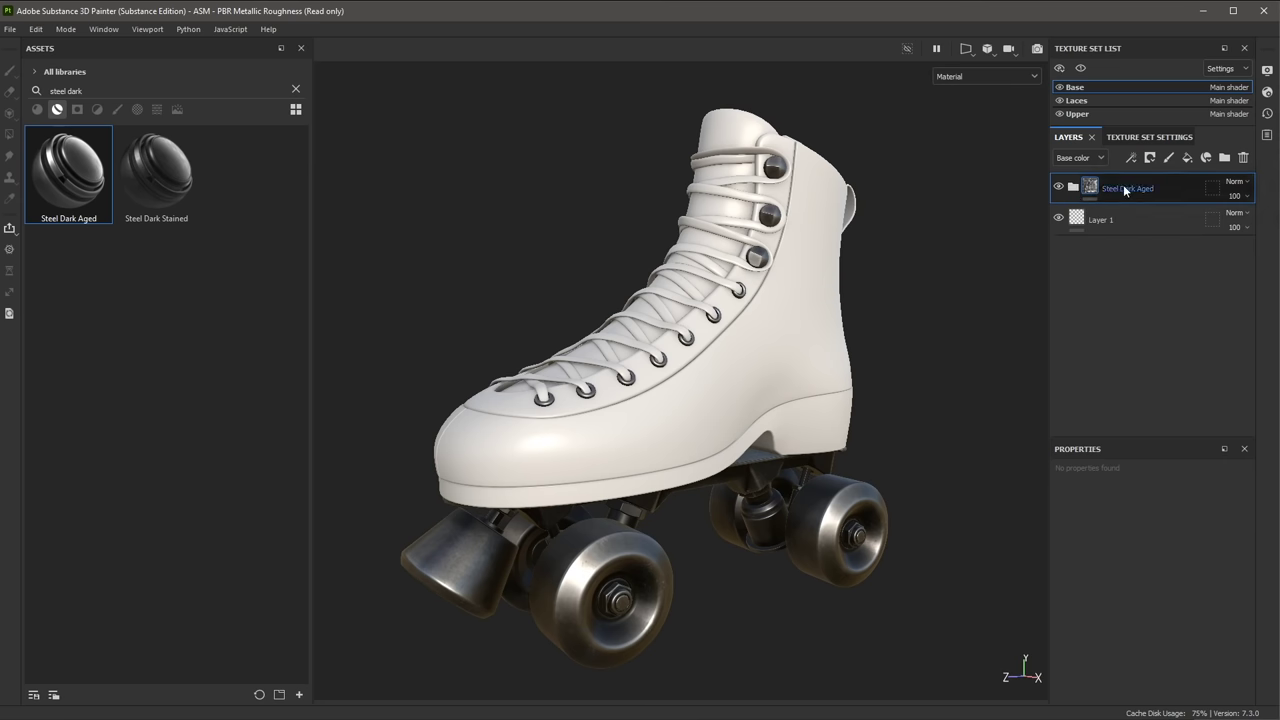
# Clear the steel folder's geometry mask and include only Truck_Main
pyautogui.click(1211, 189)
pyautogui.moveTo(1098, 436); pyautogui.dragTo(1095, 268)
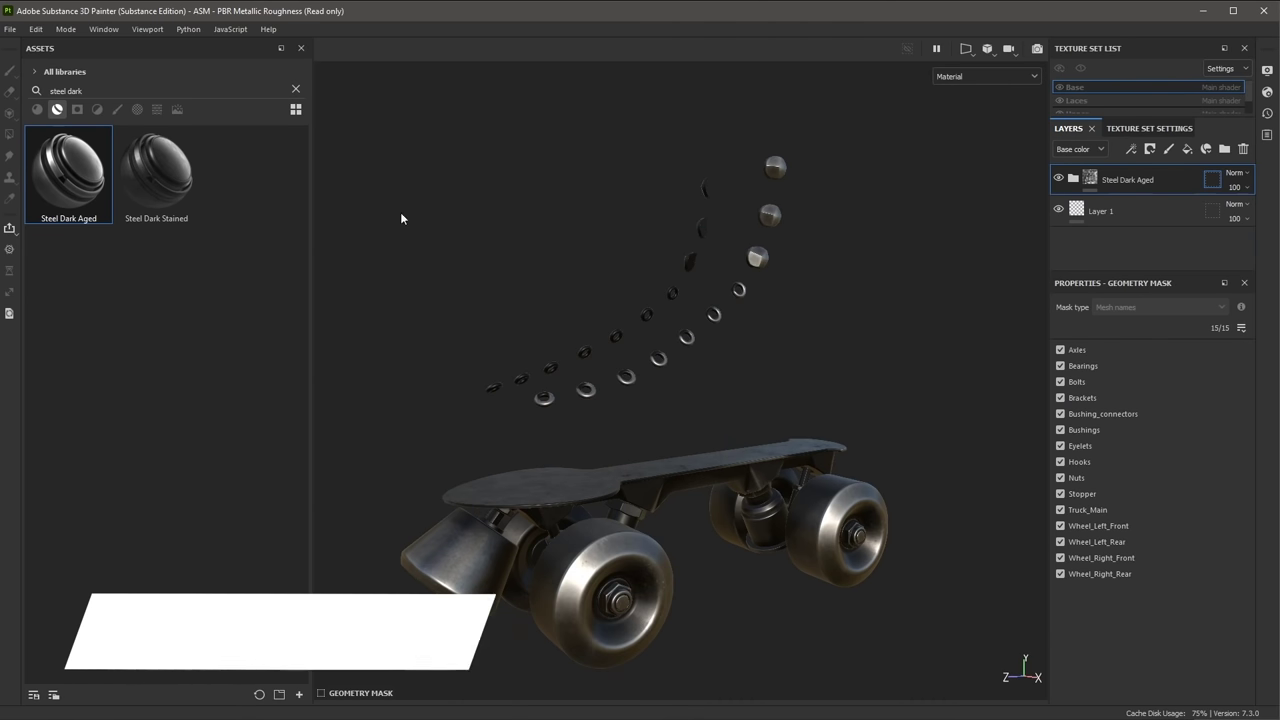
pyautogui.keyDown('ctrl'); pyautogui.moveTo(360, 106); pyautogui.dragTo(961, 659); pyautogui.keyUp('ctrl')
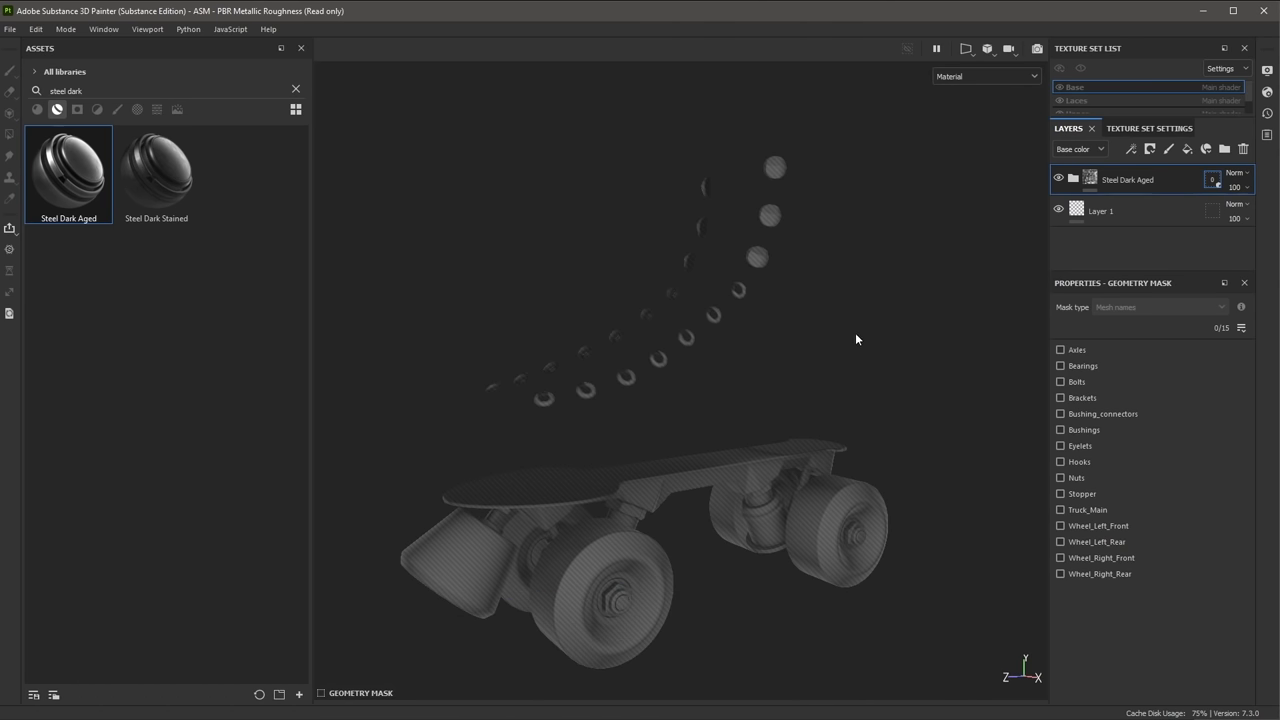
pyautogui.click(720, 465)
pyautogui.keyDown('alt'); pyautogui.moveTo(738, 511); pyautogui.dragTo(755, 410); pyautogui.keyUp('alt')
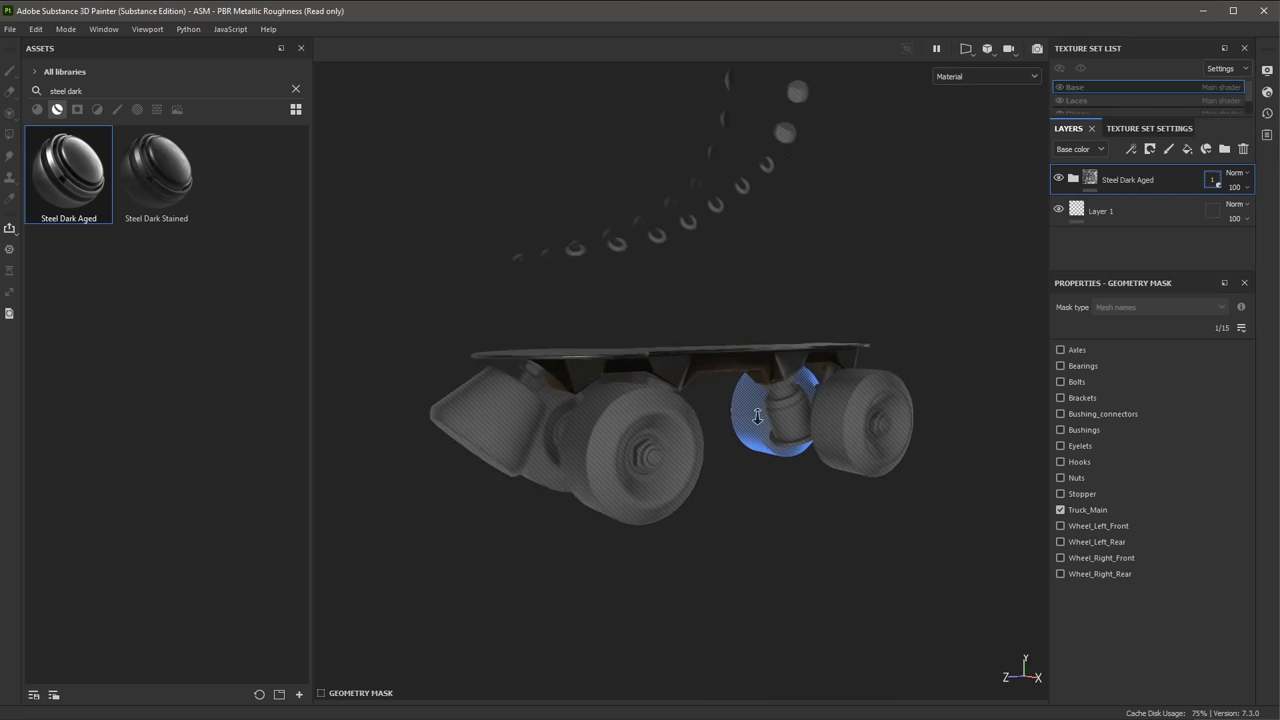
pyautogui.keyDown('alt'); pyautogui.moveTo(755, 410); pyautogui.dragTo(854, 541, button='right'); pyautogui.keyUp('alt')
pyautogui.keyDown('alt'); pyautogui.moveTo(854, 541); pyautogui.dragTo(826, 528); pyautogui.keyUp('alt')
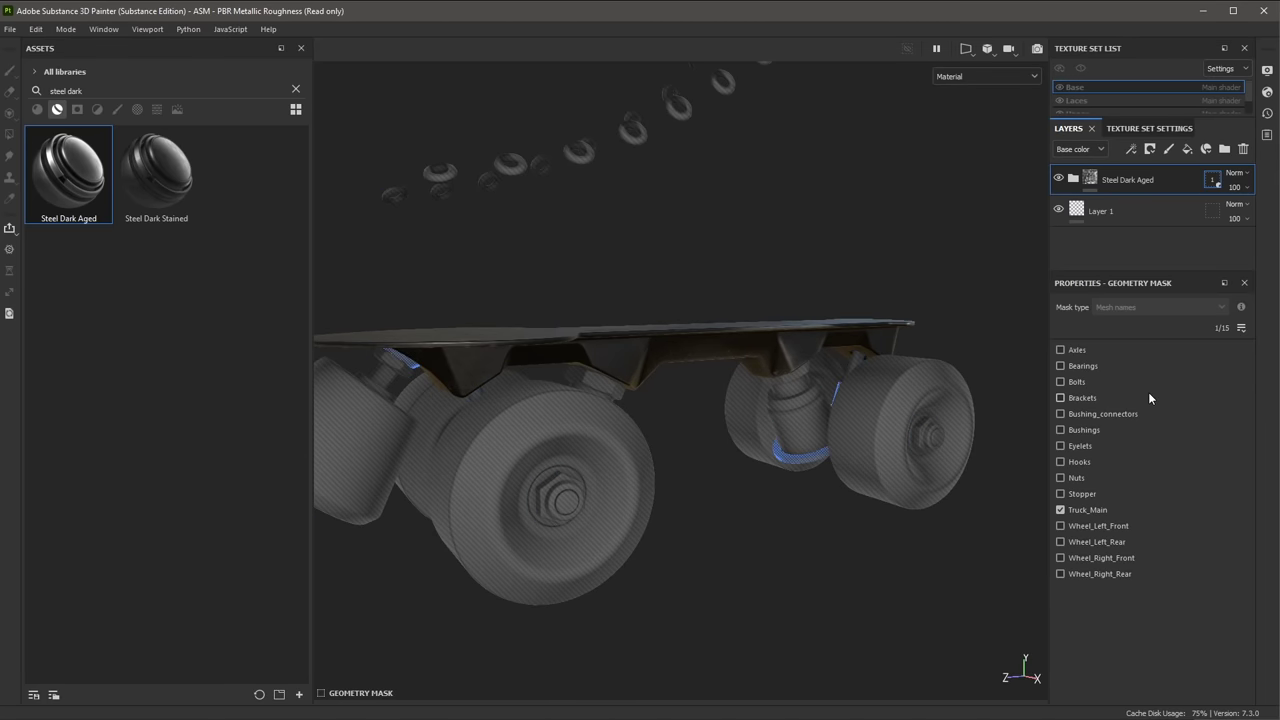
# Add Axles and Brackets to the mask, exit mask mode and orbit to check the skate
pyautogui.click(1060, 350)
pyautogui.click(1061, 398)
pyautogui.keyDown('alt'); pyautogui.moveTo(905, 571); pyautogui.dragTo(720, 455); pyautogui.keyUp('alt')
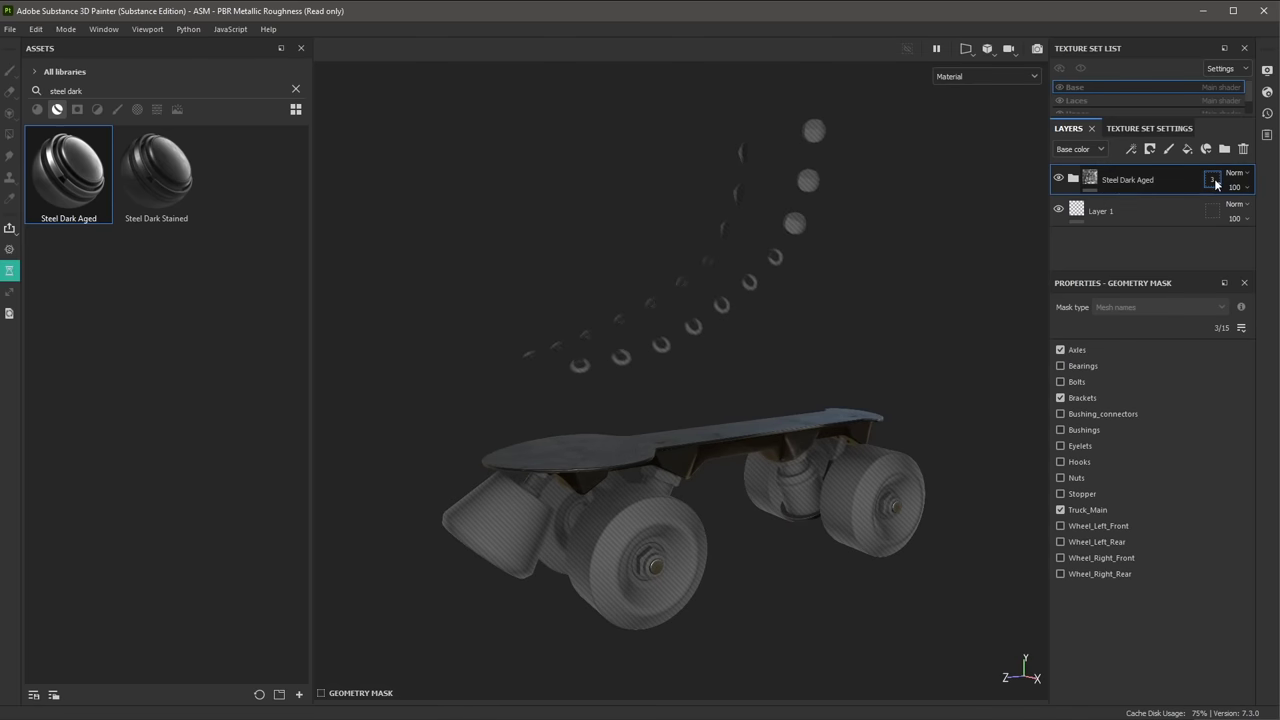
pyautogui.moveTo(1098, 178)
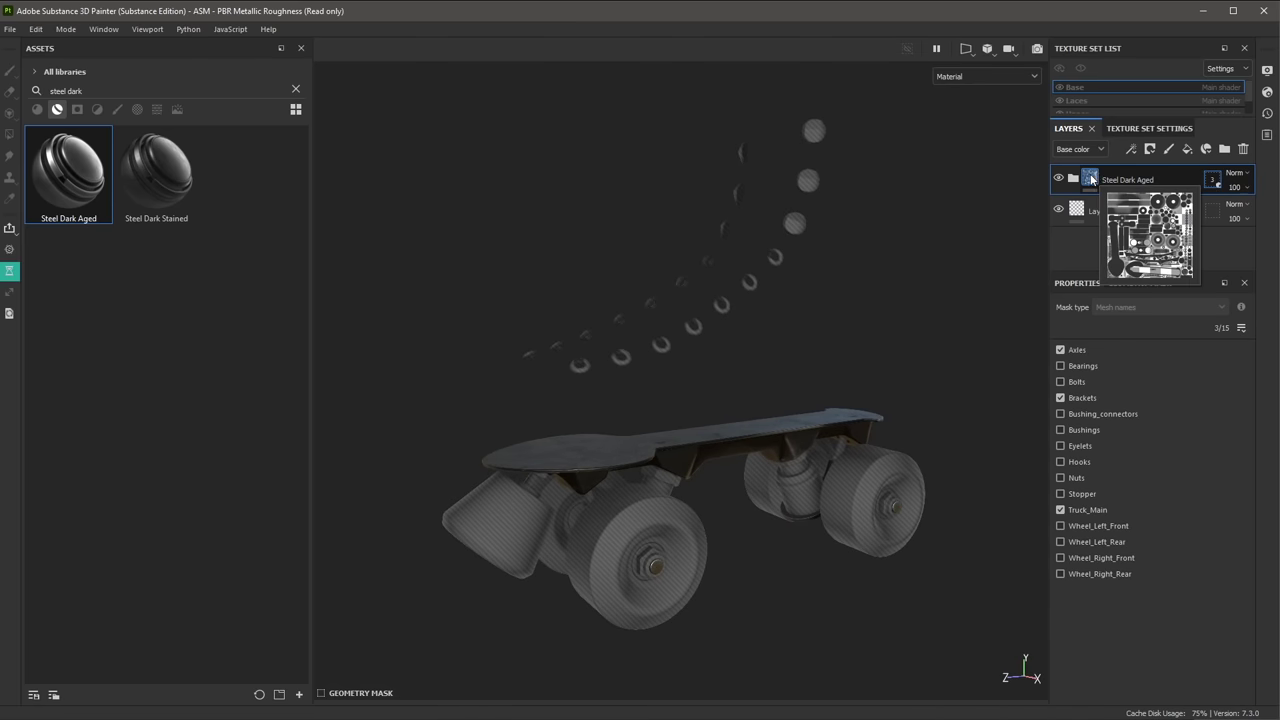
pyautogui.click(1090, 179)
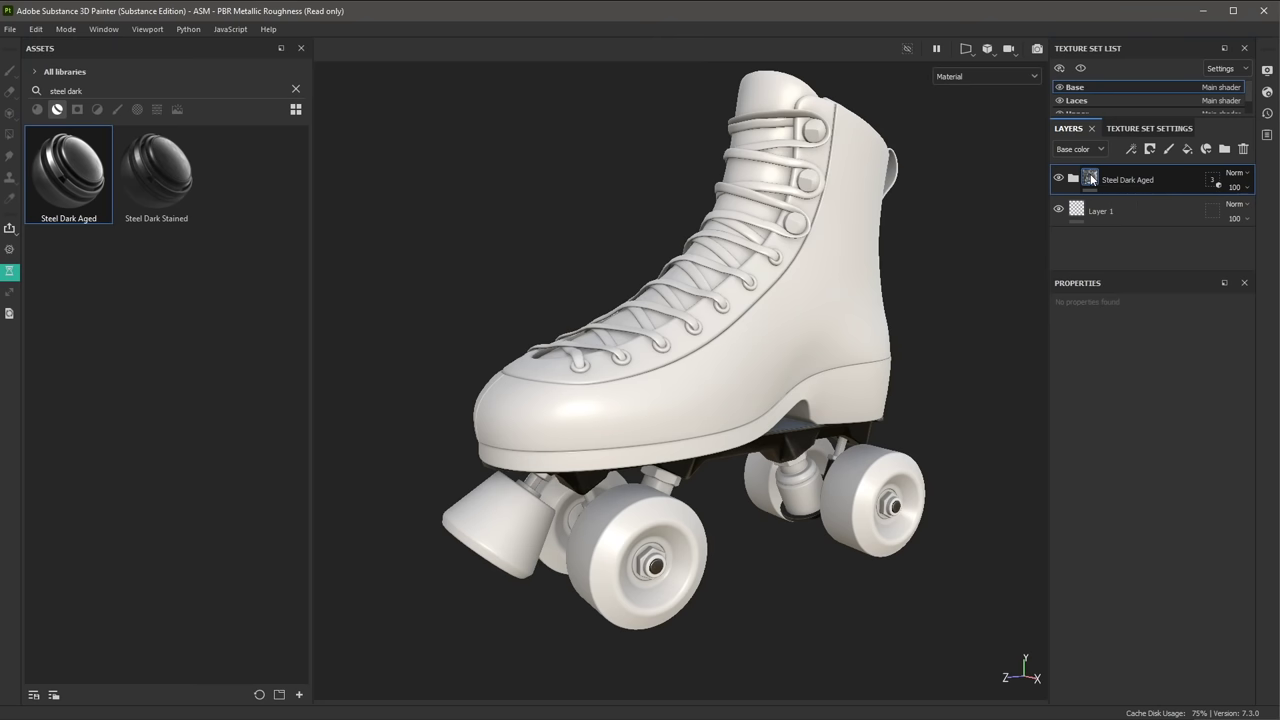
pyautogui.keyDown('alt'); pyautogui.moveTo(903, 403); pyautogui.dragTo(939, 418); pyautogui.keyUp('alt')
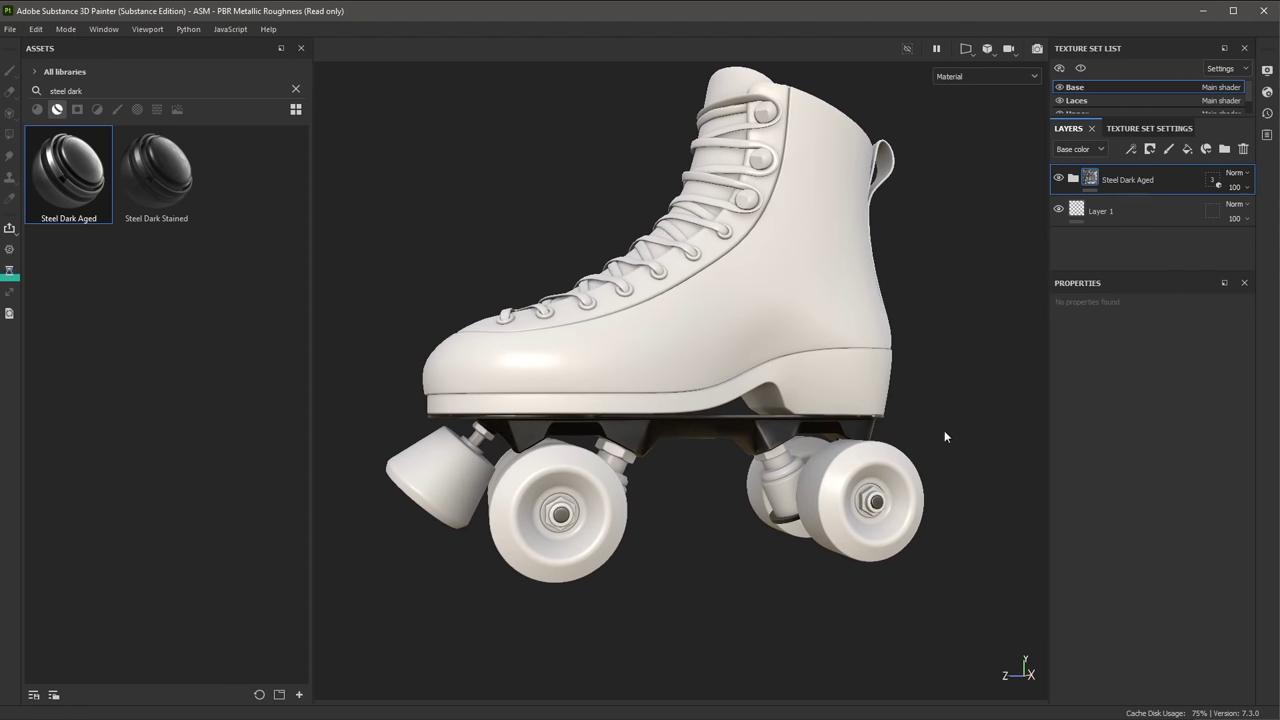
pyautogui.keyDown('alt'); pyautogui.moveTo(762, 408); pyautogui.dragTo(505, 310); pyautogui.keyUp('alt')
# Search 'slv' and drop Silver Armor onto the skate
pyautogui.click(98, 88)
pyautogui.hotkey('ctrl', 'a')
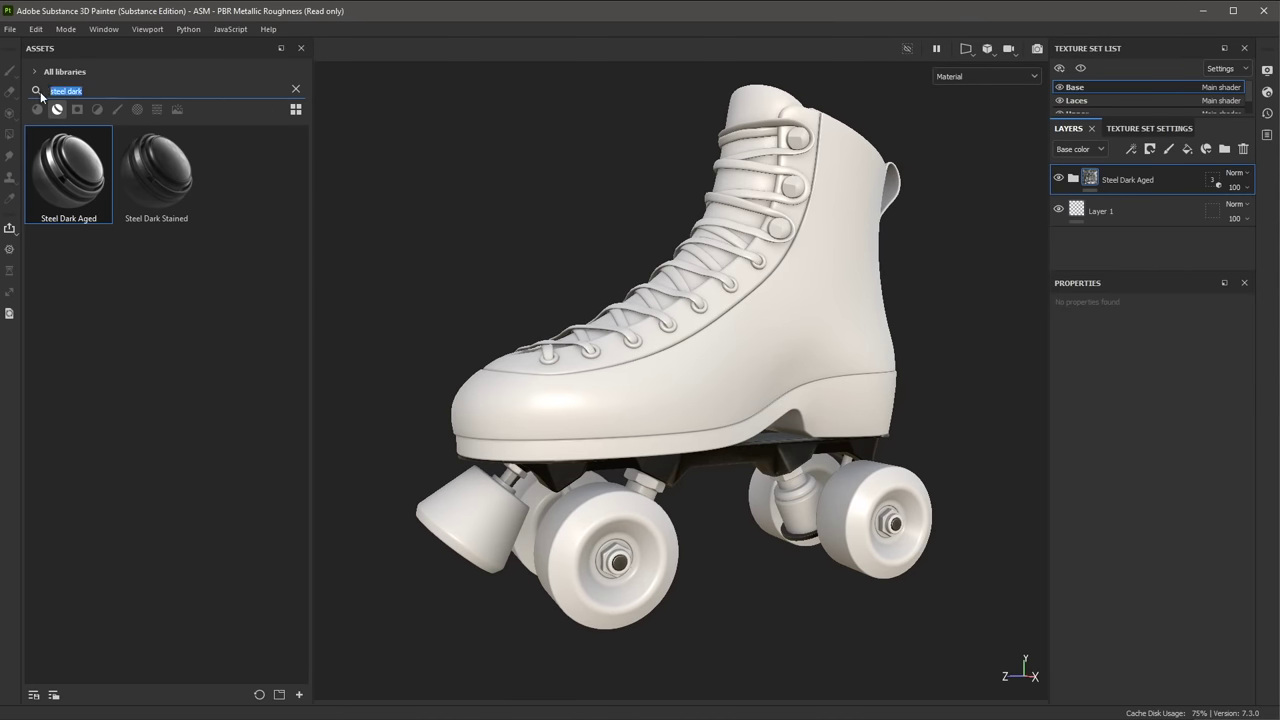
pyautogui.write('slv')
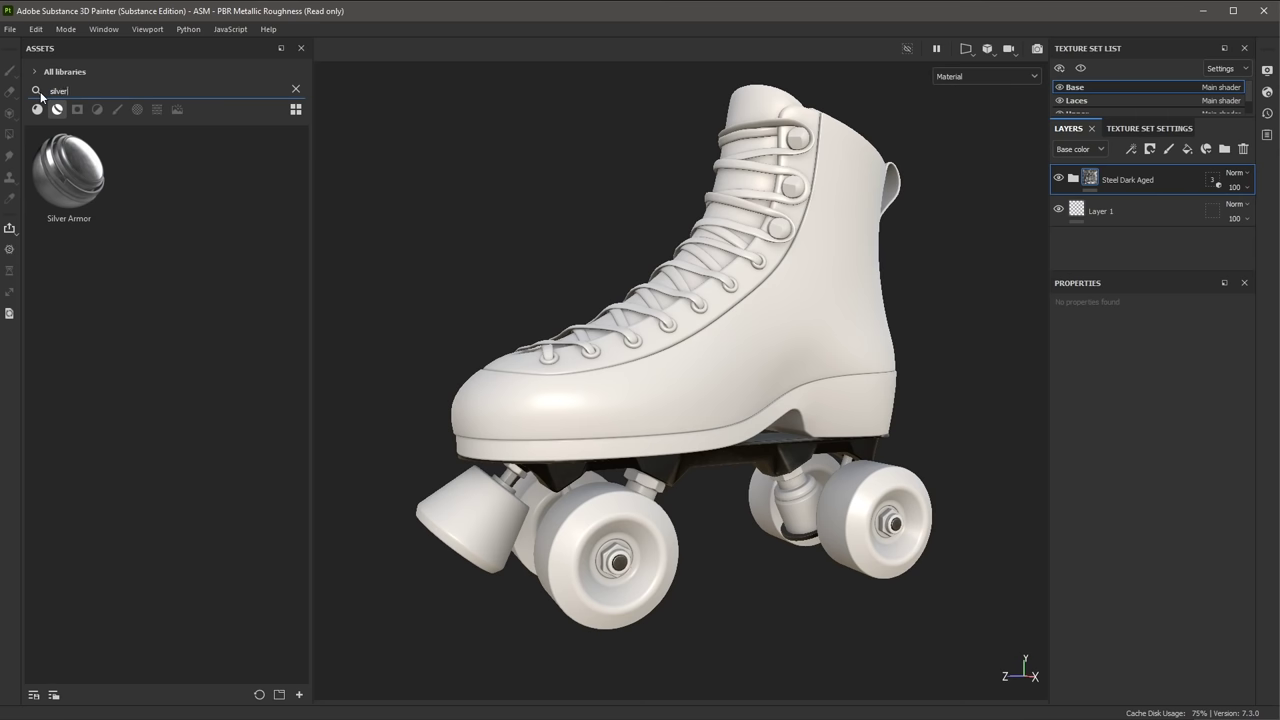
pyautogui.moveTo(73, 175)
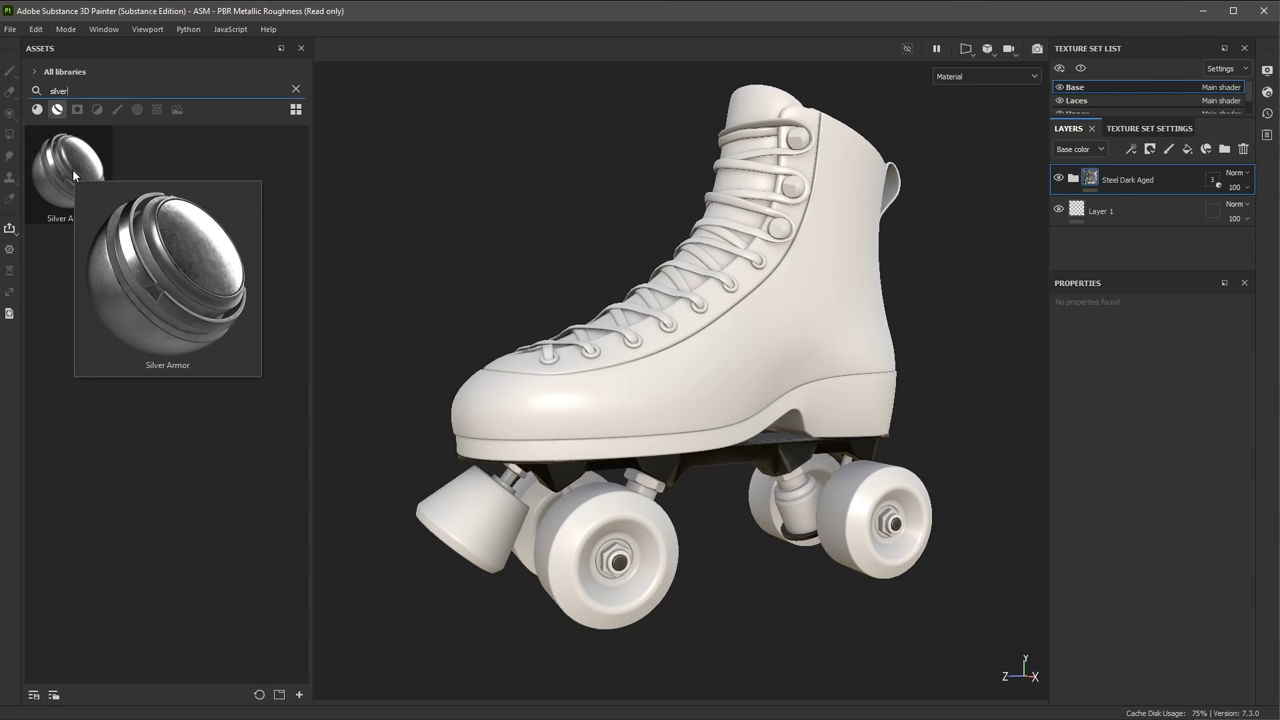
pyautogui.moveTo(73, 175); pyautogui.dragTo(784, 486)
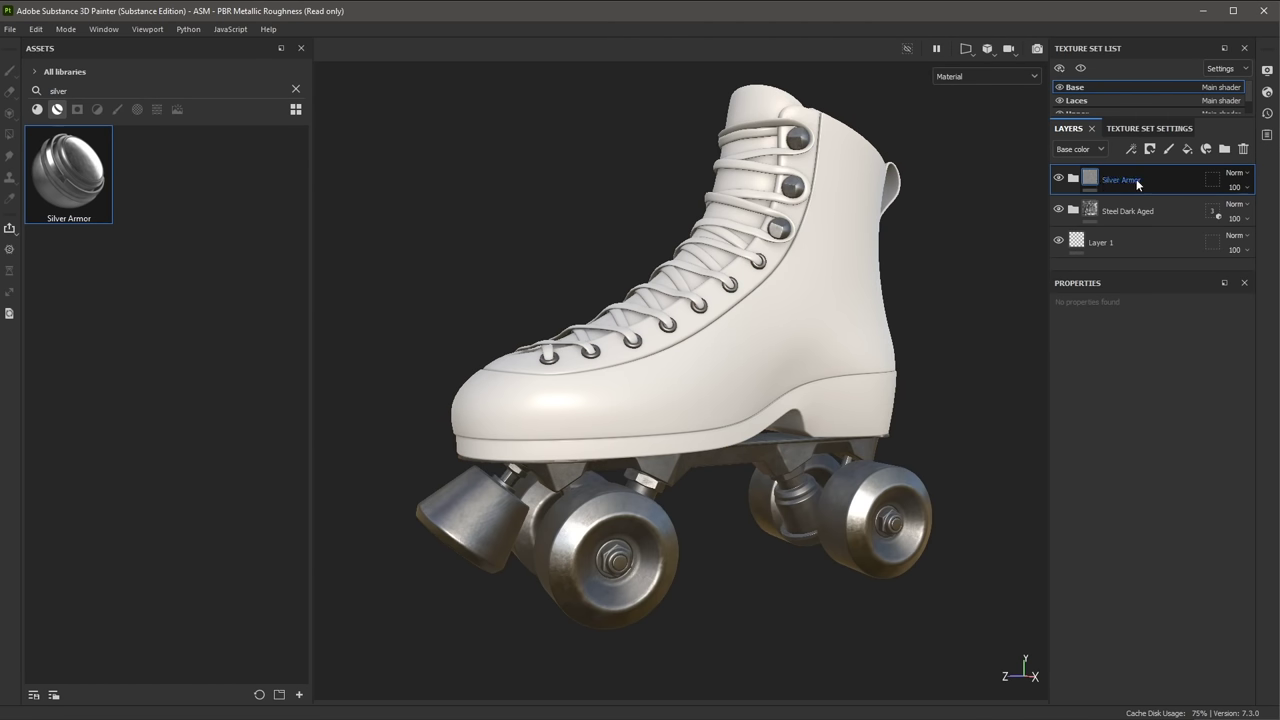
# Mask Silver Armor to only bearings, bolts, bushing connectors, nuts, eyelets and hooks
pyautogui.click(1209, 182)
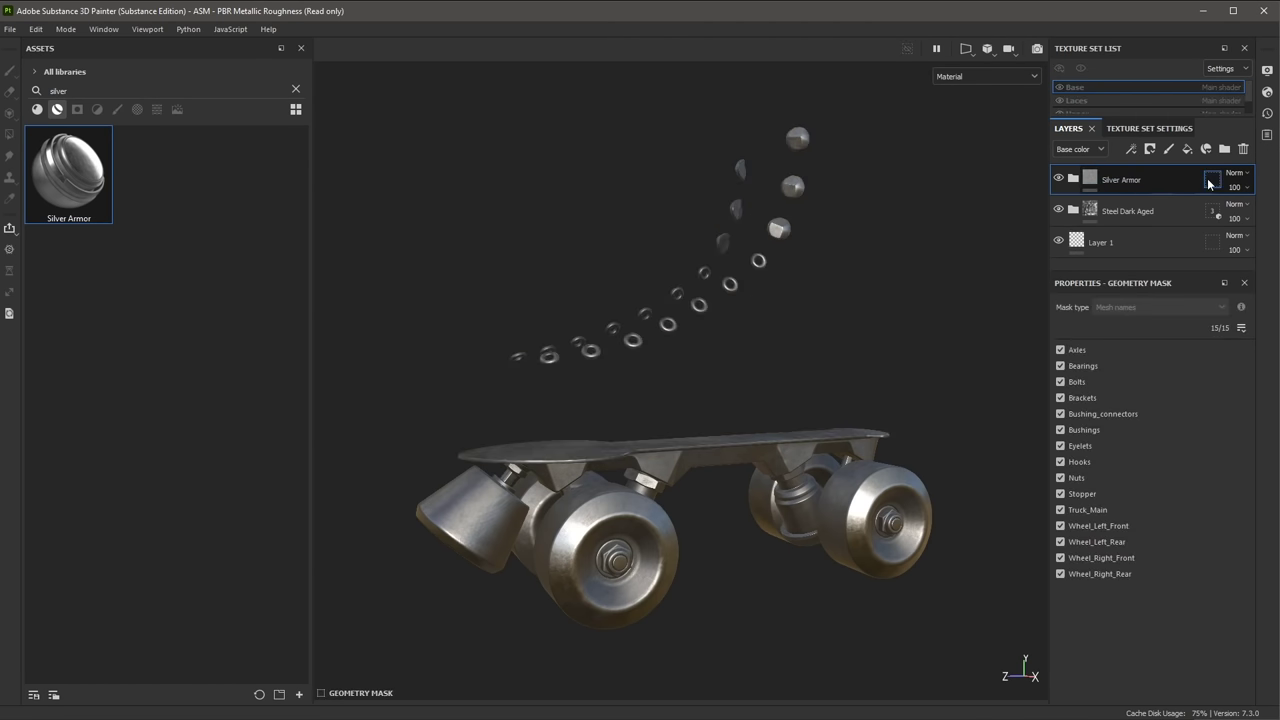
pyautogui.moveTo(378, 104); pyautogui.dragTo(936, 657)
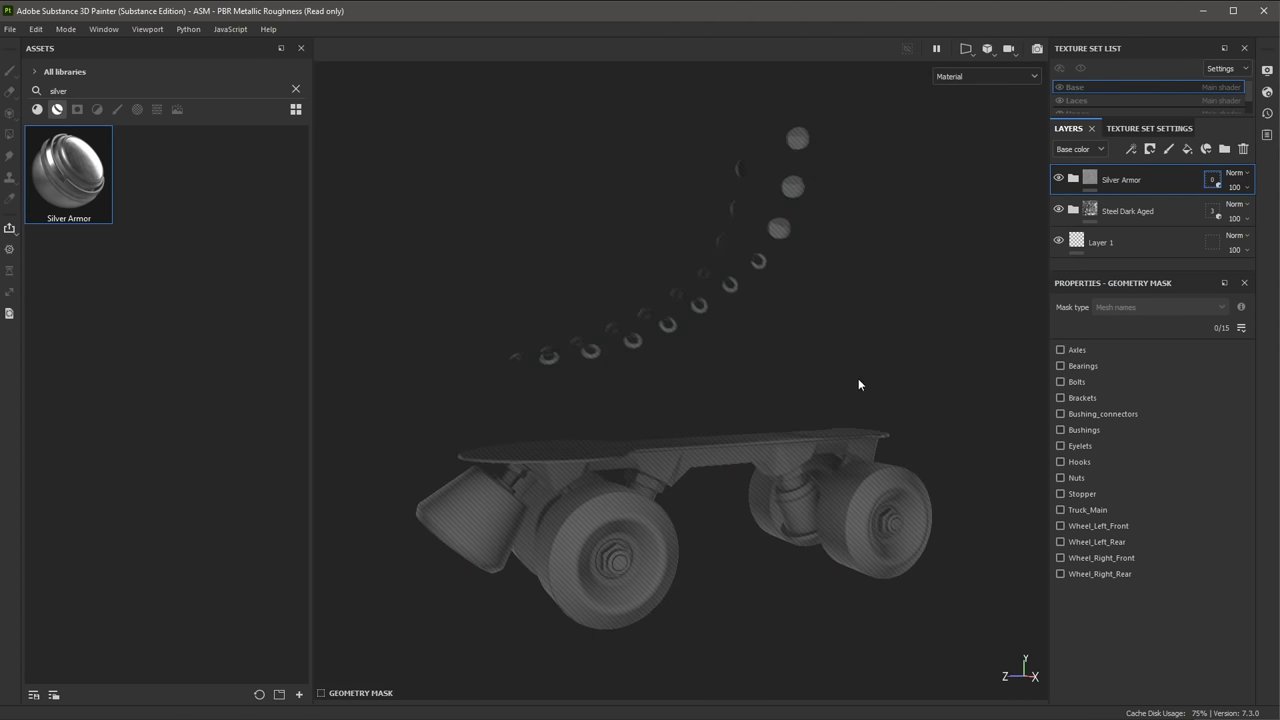
pyautogui.click(1059, 365)
pyautogui.click(1061, 381)
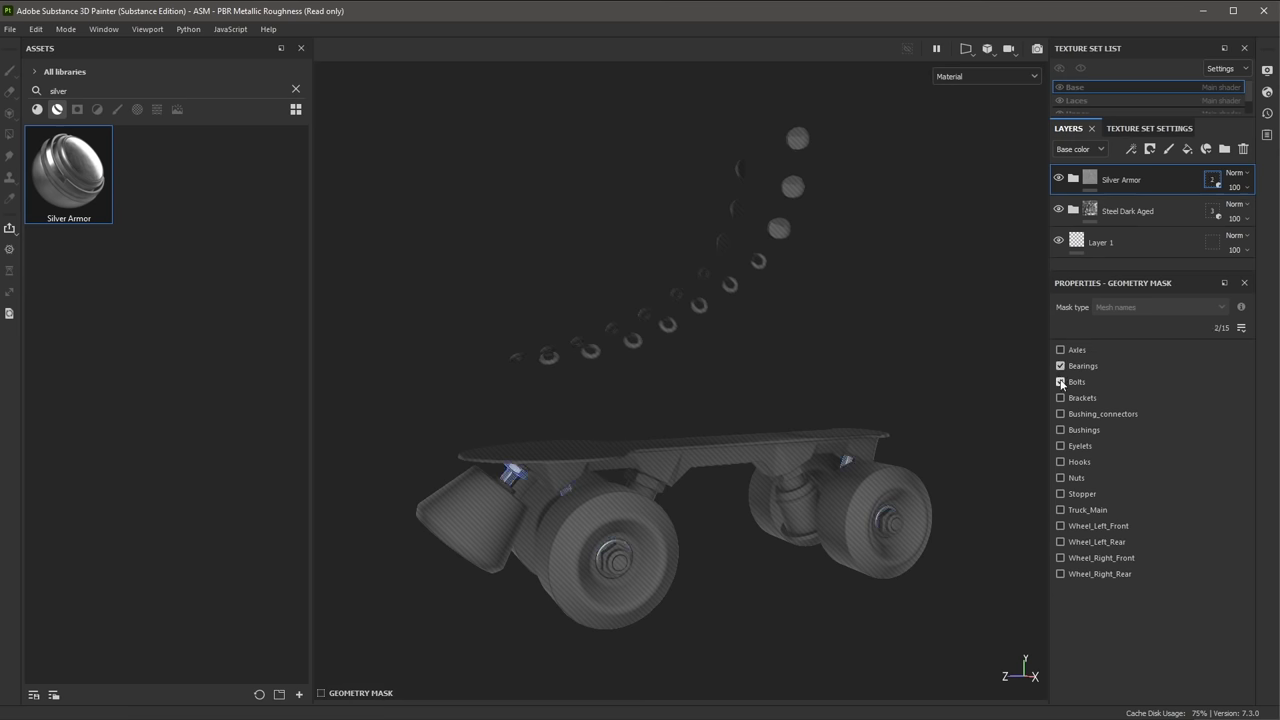
pyautogui.click(1061, 414)
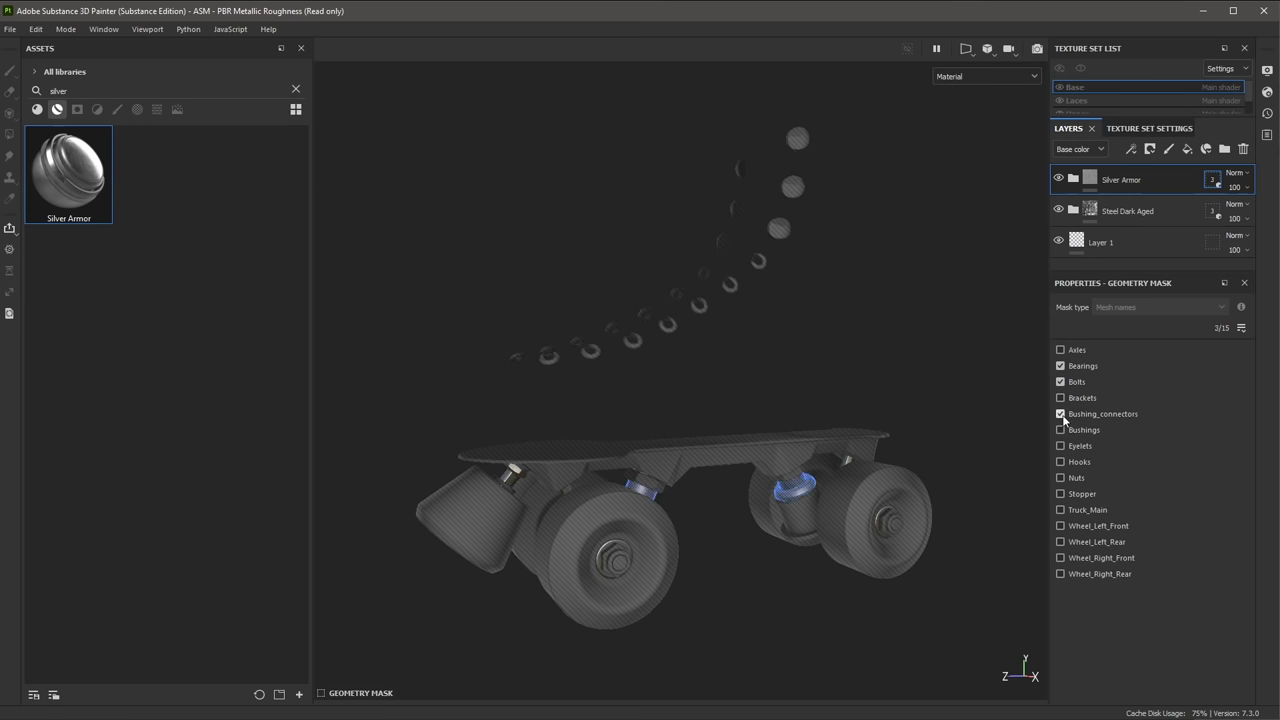
pyautogui.click(1061, 477)
pyautogui.click(1060, 446)
pyautogui.click(1061, 462)
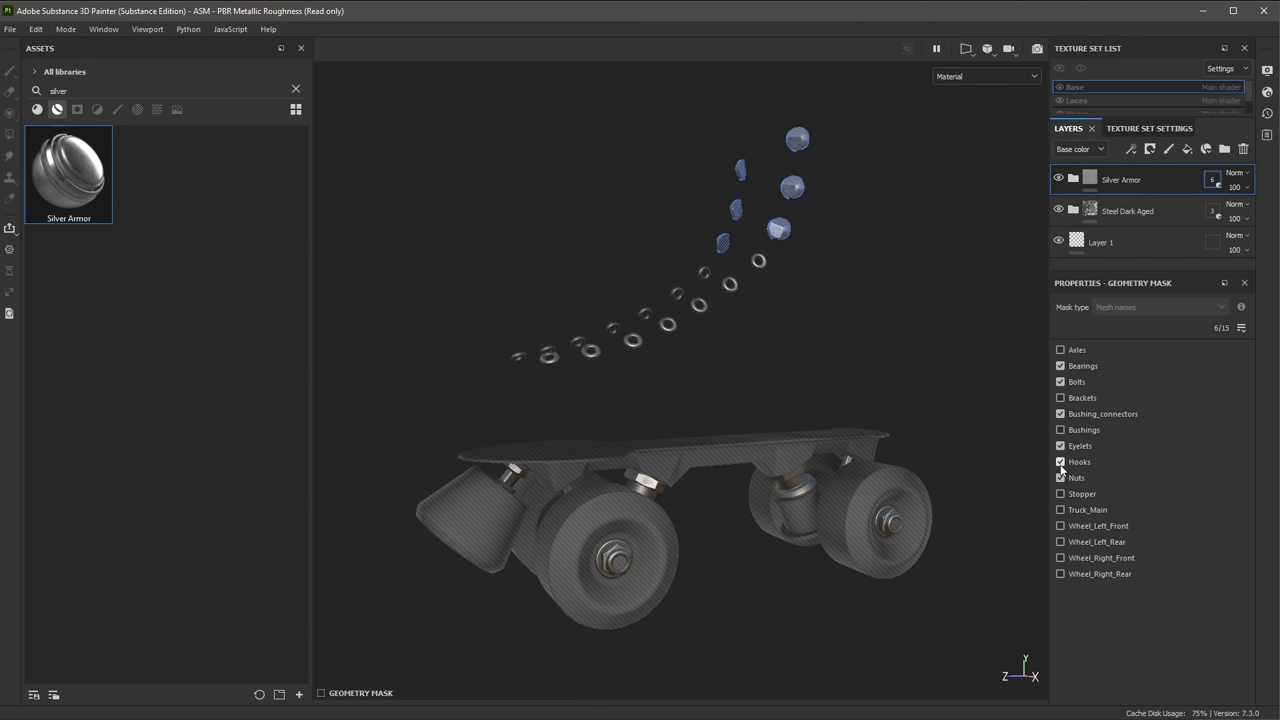
pyautogui.keyDown('alt'); pyautogui.moveTo(889, 380); pyautogui.dragTo(860, 372); pyautogui.keyUp('alt')
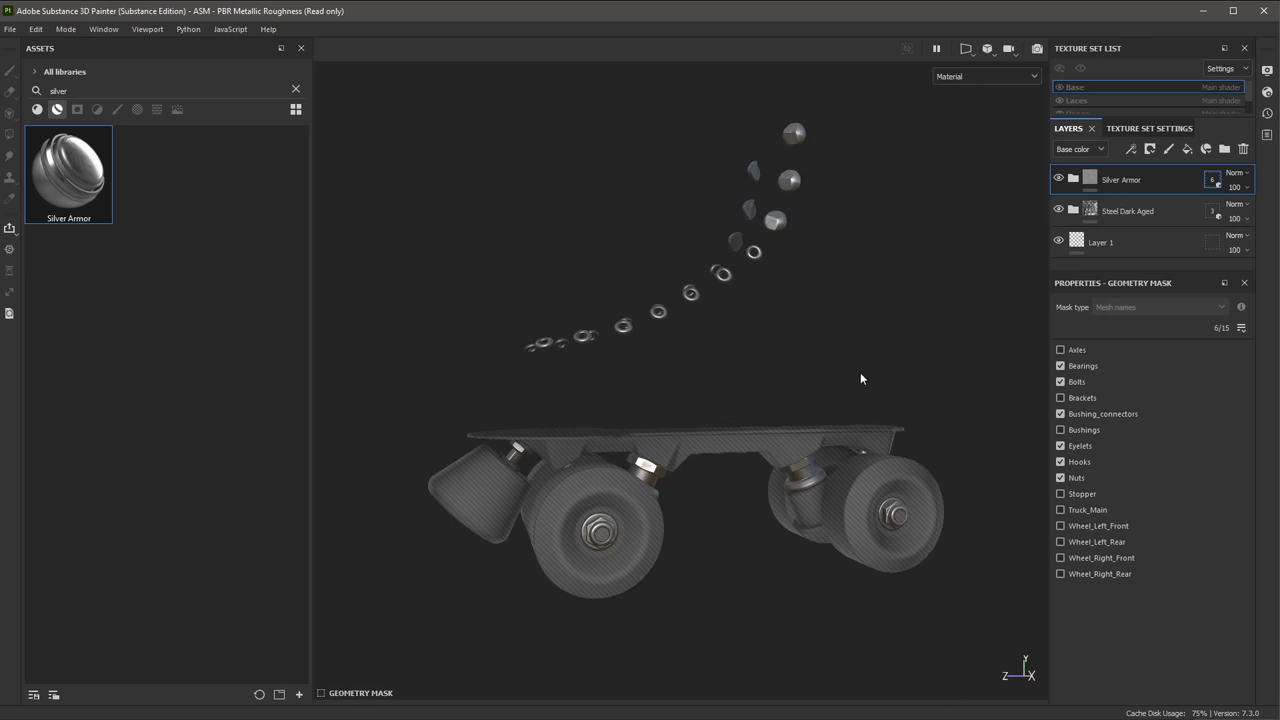
# Exit mask editing and inspect the silver parts close up on the wheels
pyautogui.click(1089, 178)
pyautogui.scroll(5, 796, 510)
pyautogui.keyDown('alt'); pyautogui.moveTo(796, 510); pyautogui.dragTo(834, 498); pyautogui.keyUp('alt')
pyautogui.scroll(-5, 834, 498)
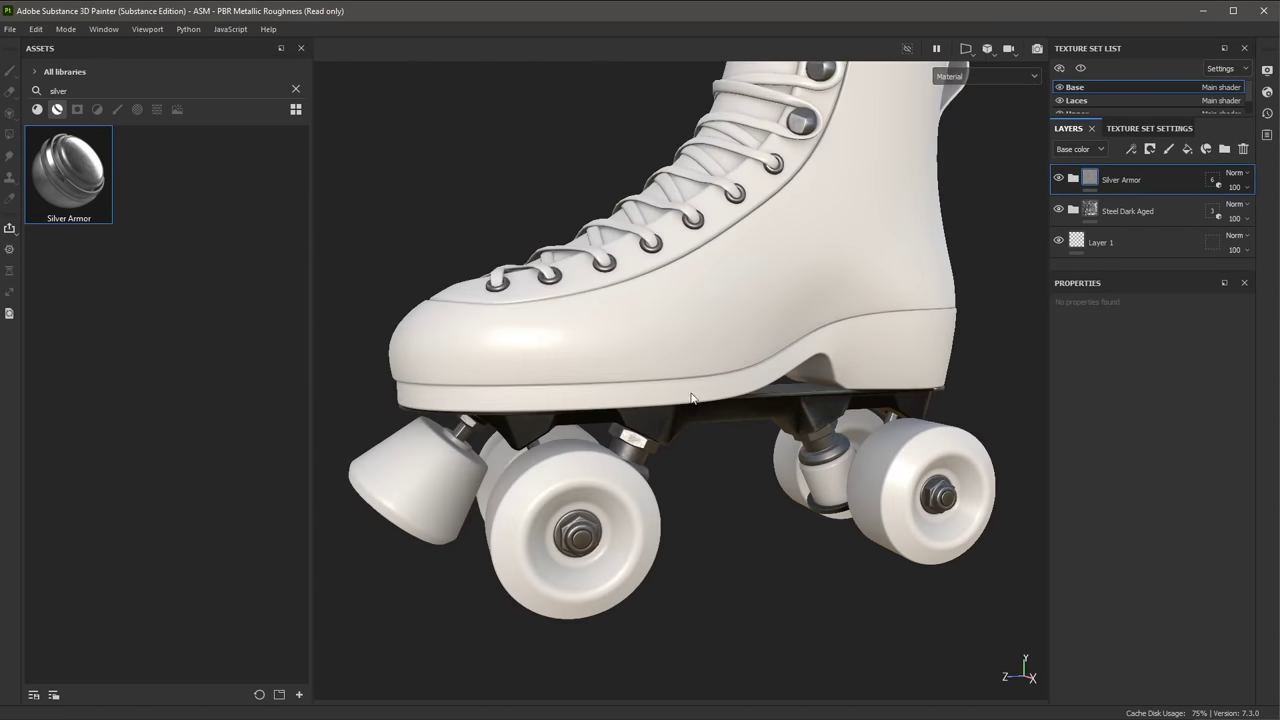
pyautogui.scroll(-3, 641, 346)
pyautogui.click(127, 89)
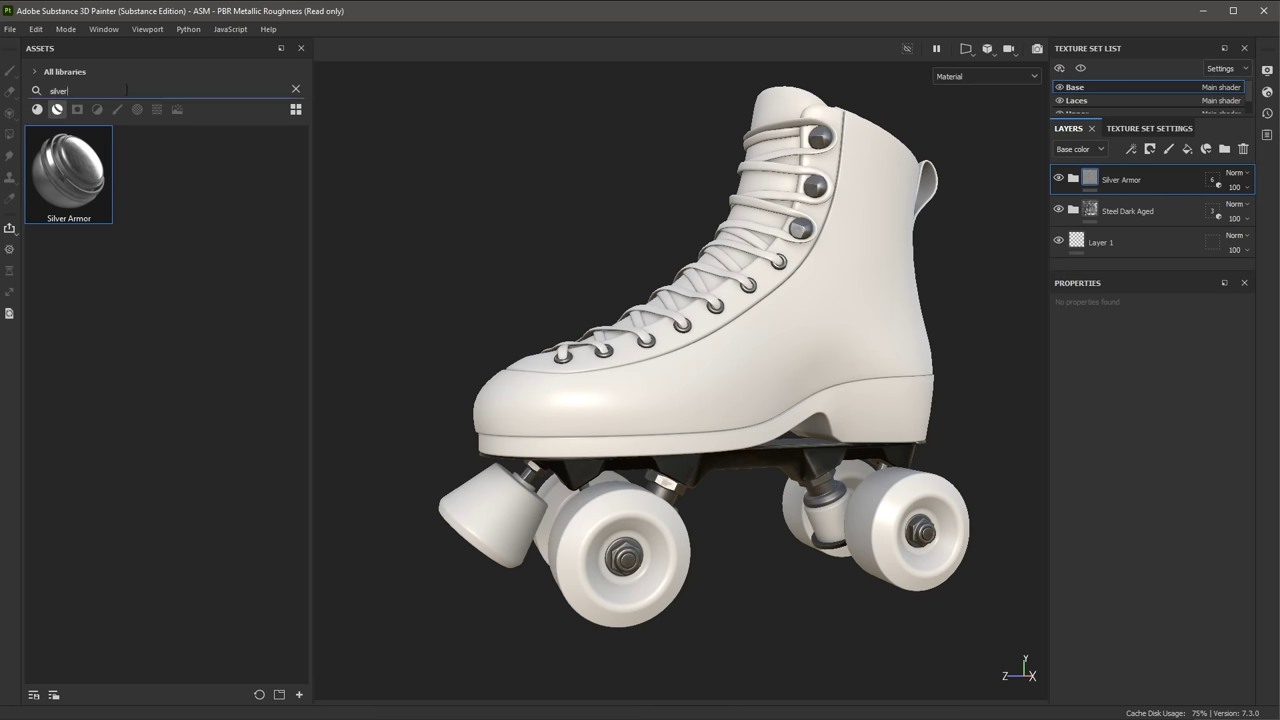
# Filter to smart materials, search 'plastic used' and drop Plastic Used onto the skate
pyautogui.click(58, 110)
pyautogui.doubleClick(66, 91)
pyautogui.write('pl')
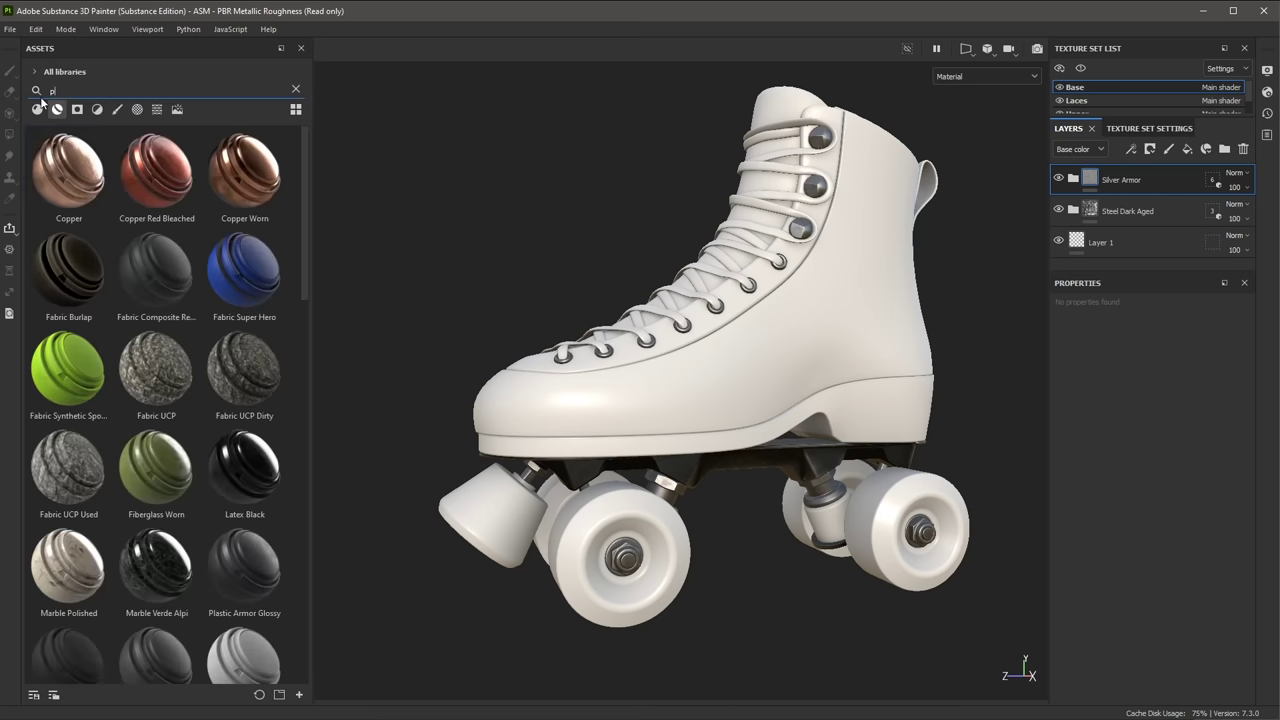
pyautogui.write('astic used')
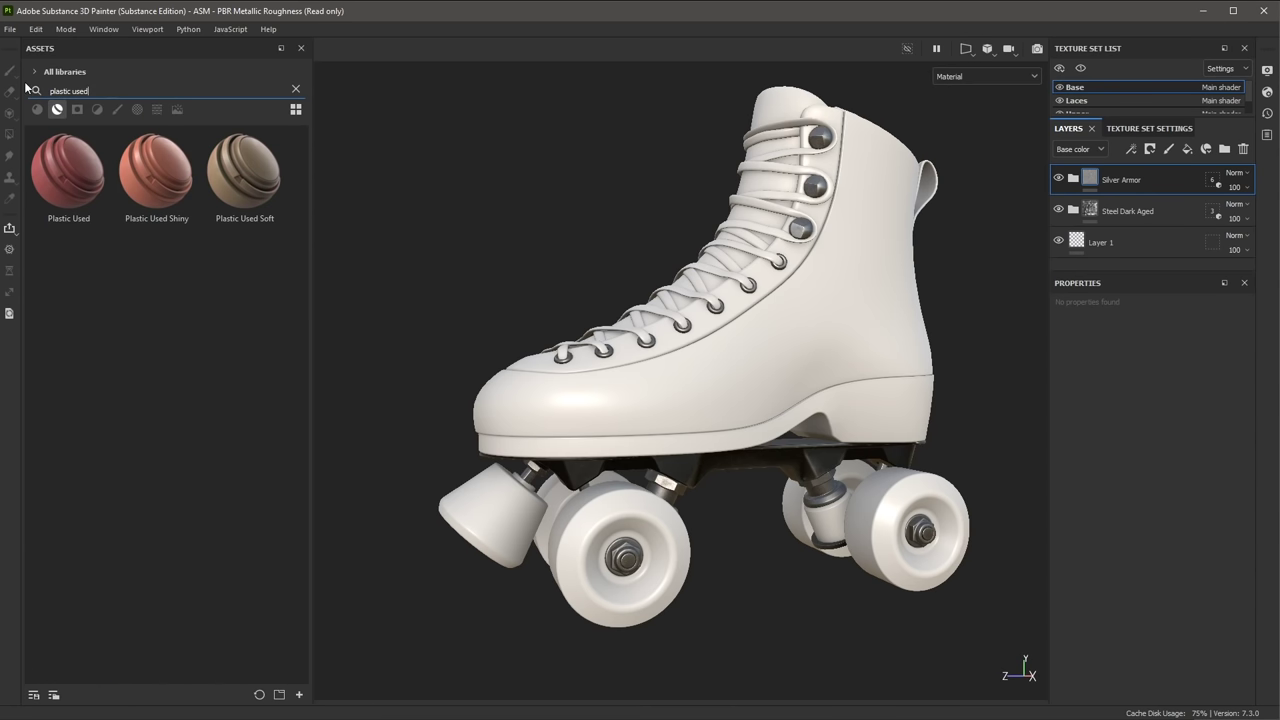
pyautogui.moveTo(77, 185)
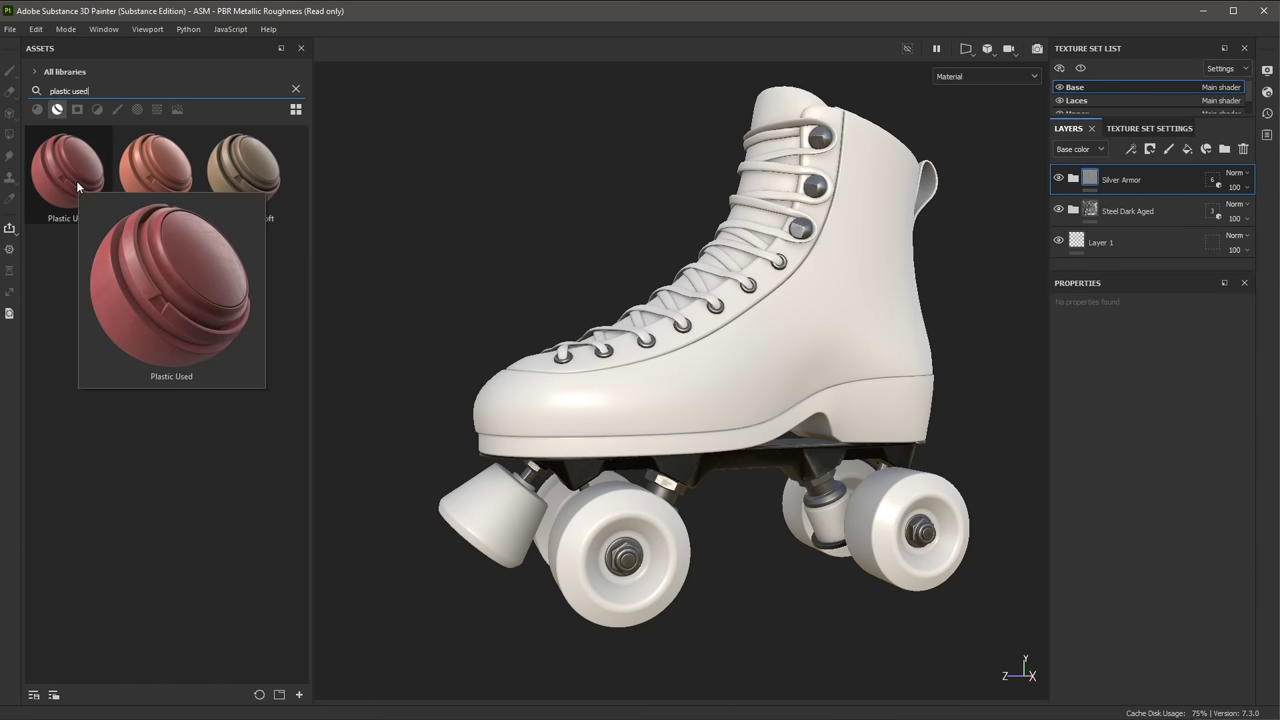
pyautogui.moveTo(77, 185); pyautogui.dragTo(650, 522)
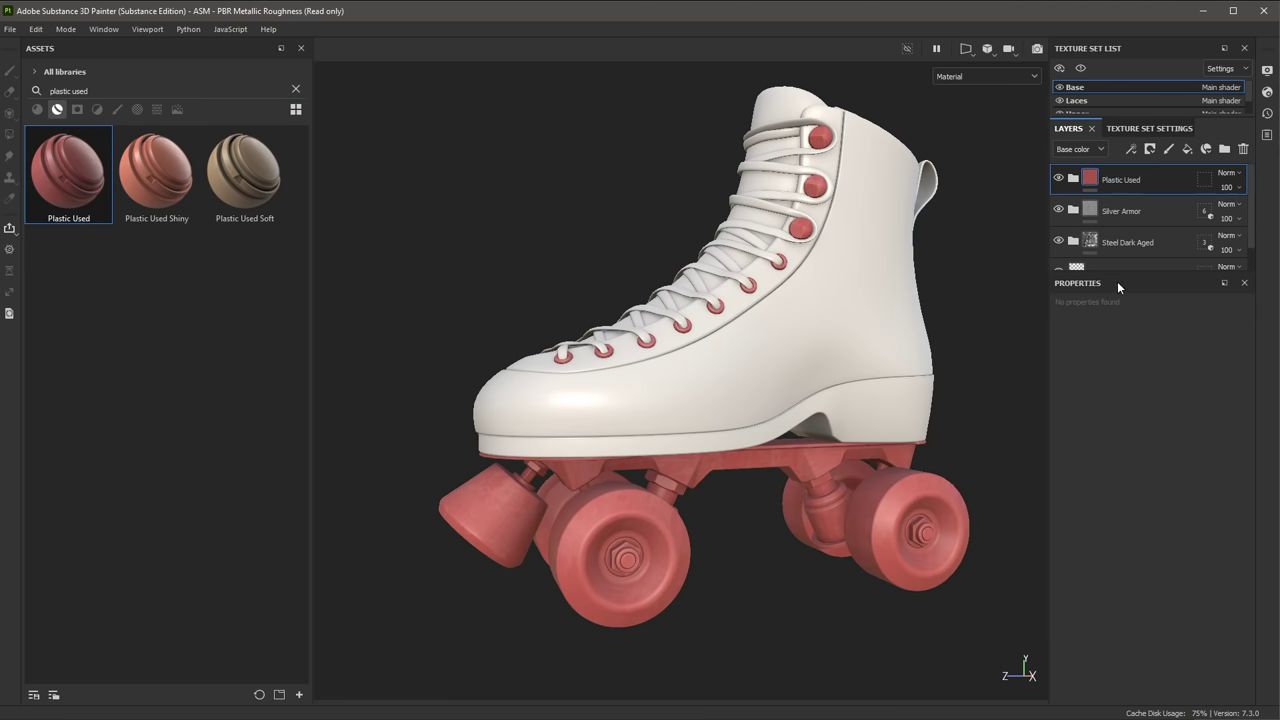
pyautogui.moveTo(1120, 270); pyautogui.dragTo(1120, 330)
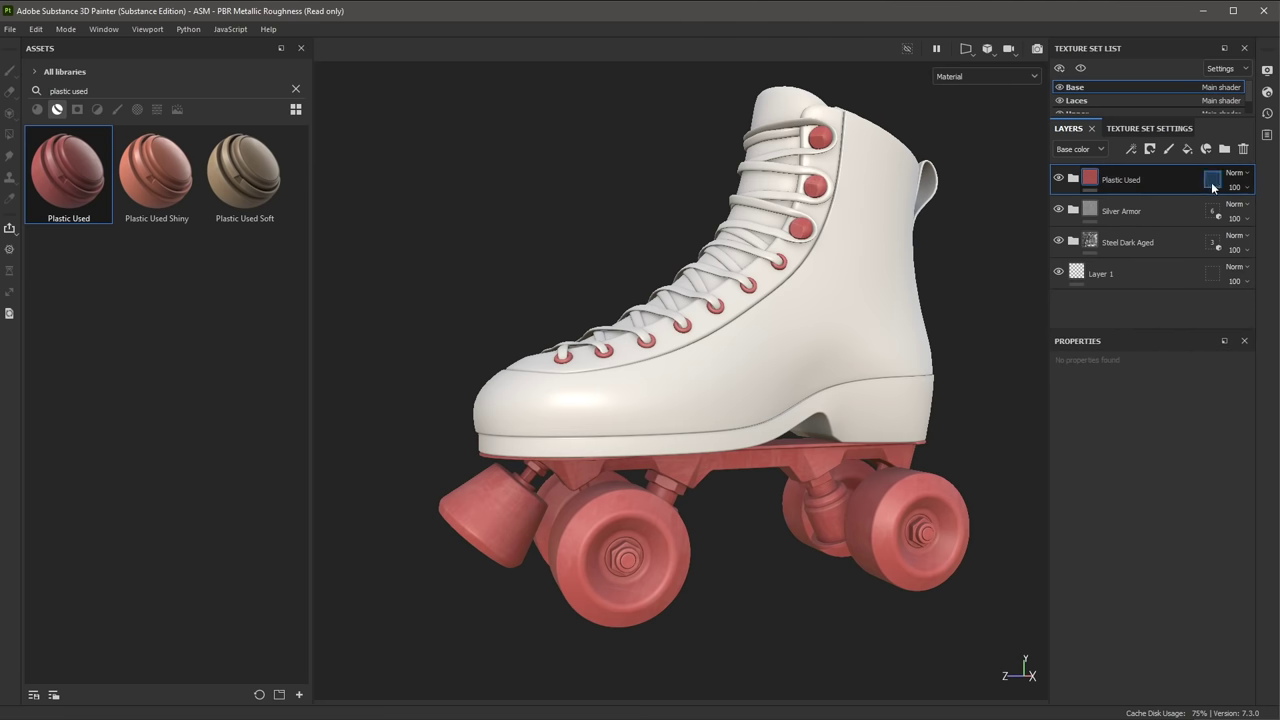
# Mask Plastic Used to just the four wheels, the bushings and the stopper
pyautogui.click(1212, 186)
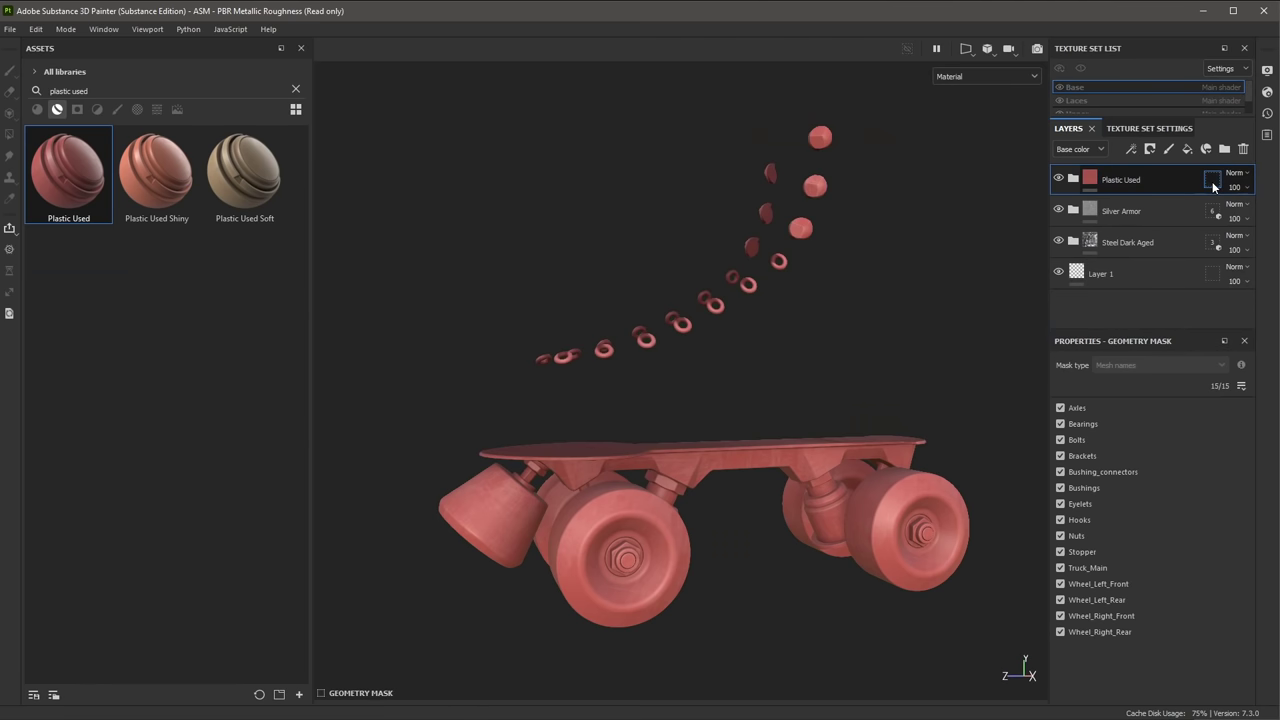
pyautogui.moveTo(360, 94); pyautogui.dragTo(982, 680)
pyautogui.keyDown('alt'); pyautogui.moveTo(735, 432); pyautogui.dragTo(786, 586); pyautogui.keyUp('alt')
pyautogui.click(622, 577)
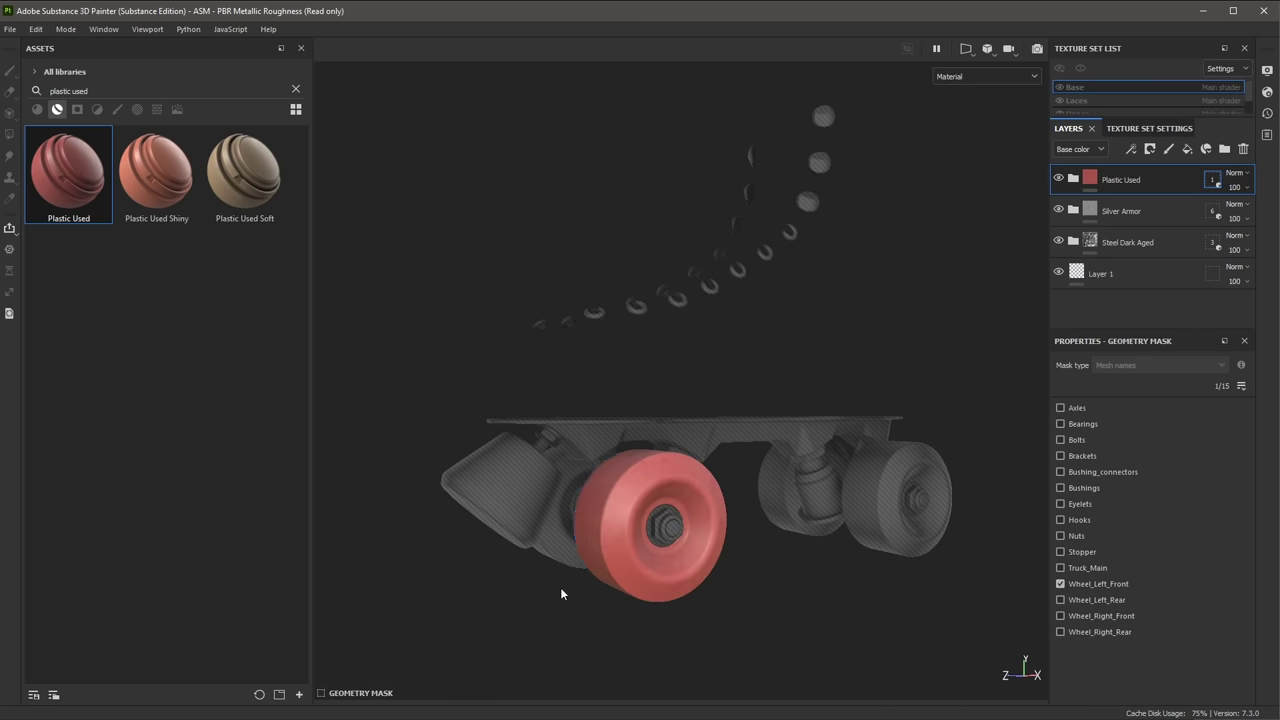
pyautogui.click(561, 548)
pyautogui.click(795, 525)
pyautogui.click(886, 545)
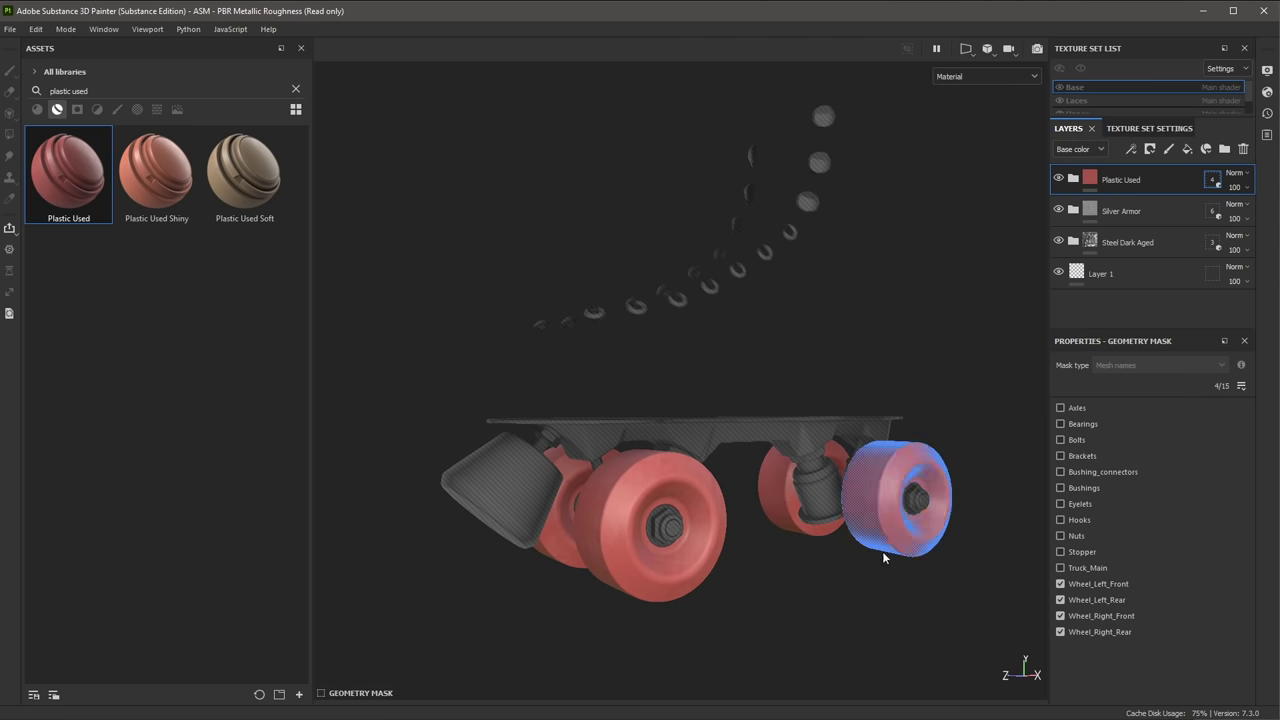
pyautogui.click(816, 494)
pyautogui.keyDown('alt'); pyautogui.moveTo(816, 494); pyautogui.dragTo(794, 585); pyautogui.keyUp('alt')
pyautogui.click(492, 485)
pyautogui.click(1090, 180)
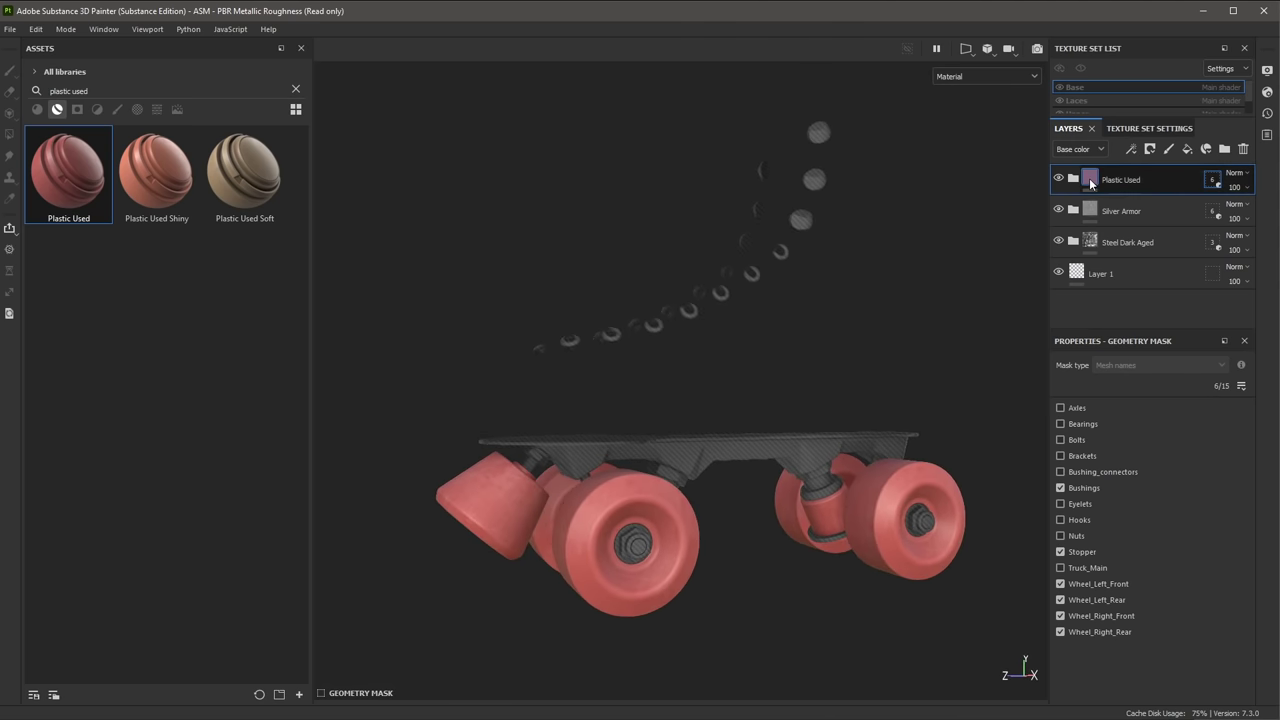
pyautogui.keyDown('alt'); pyautogui.moveTo(912, 277); pyautogui.dragTo(752, 532); pyautogui.keyUp('alt')
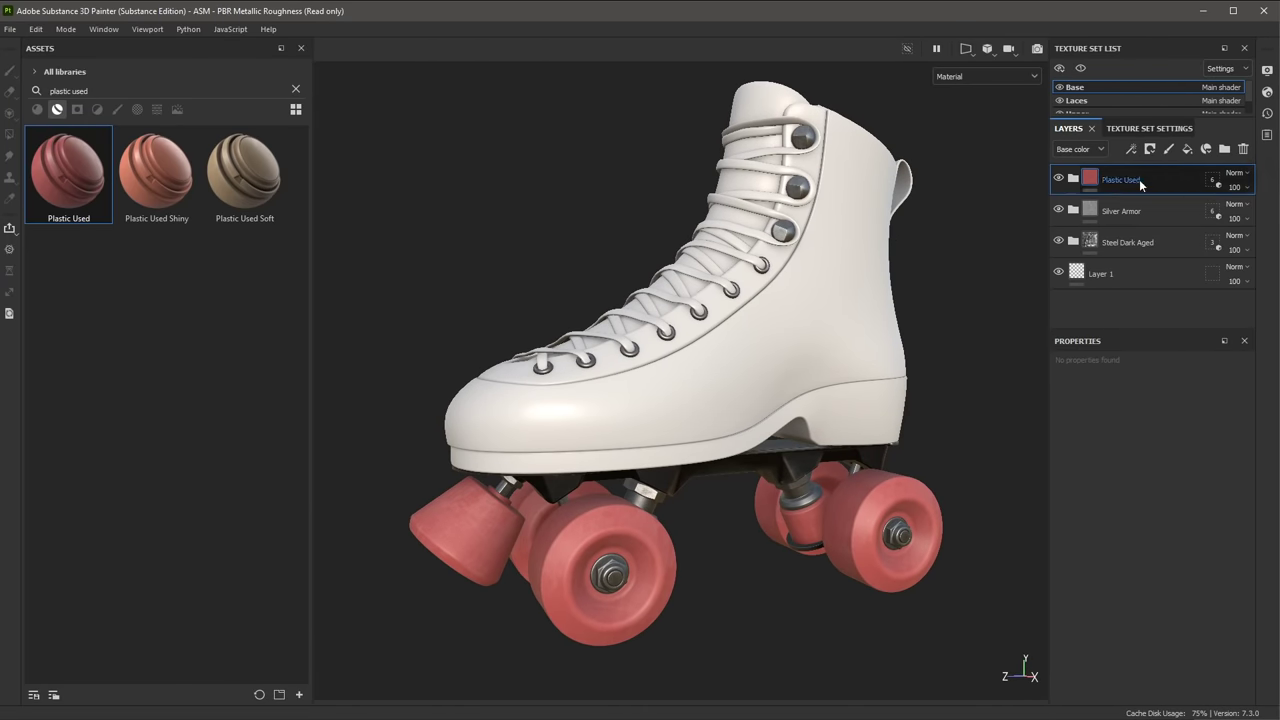
# Expand Plastic Used and bring up the Base Plastic fill's Material settings
pyautogui.click(1073, 178)
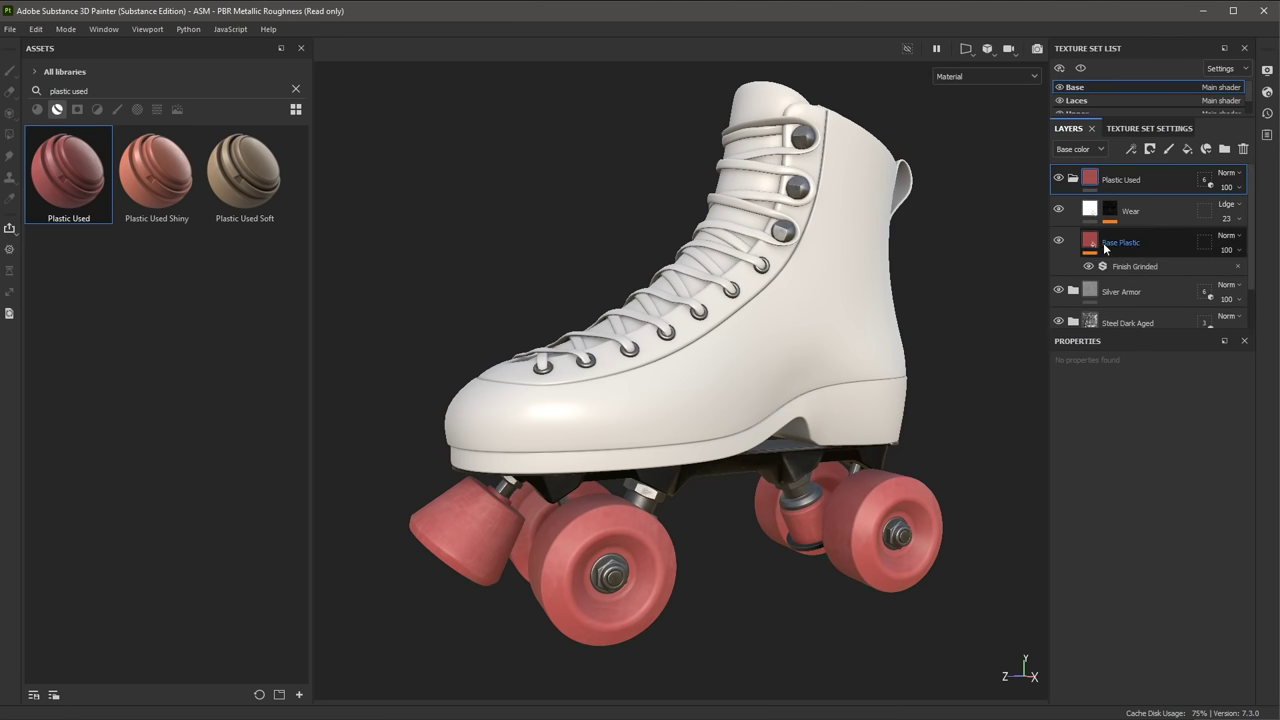
pyautogui.click(1154, 241)
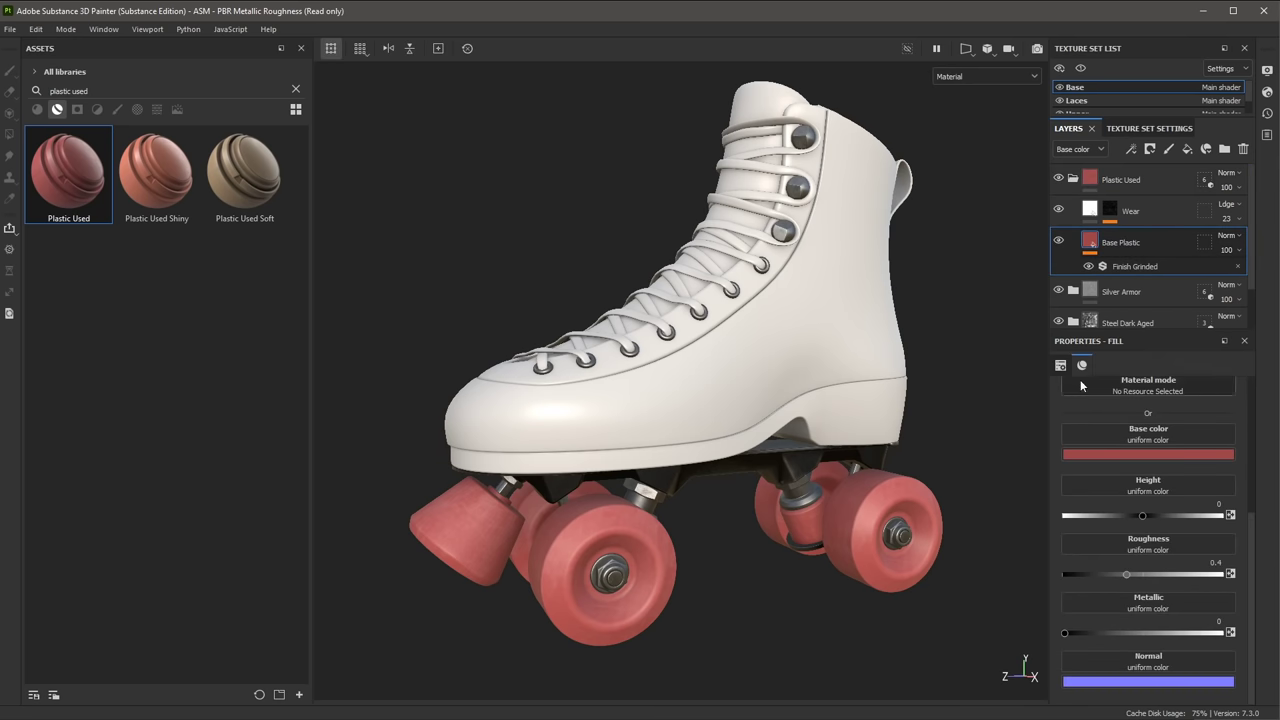
pyautogui.scroll(1, 1078, 384)
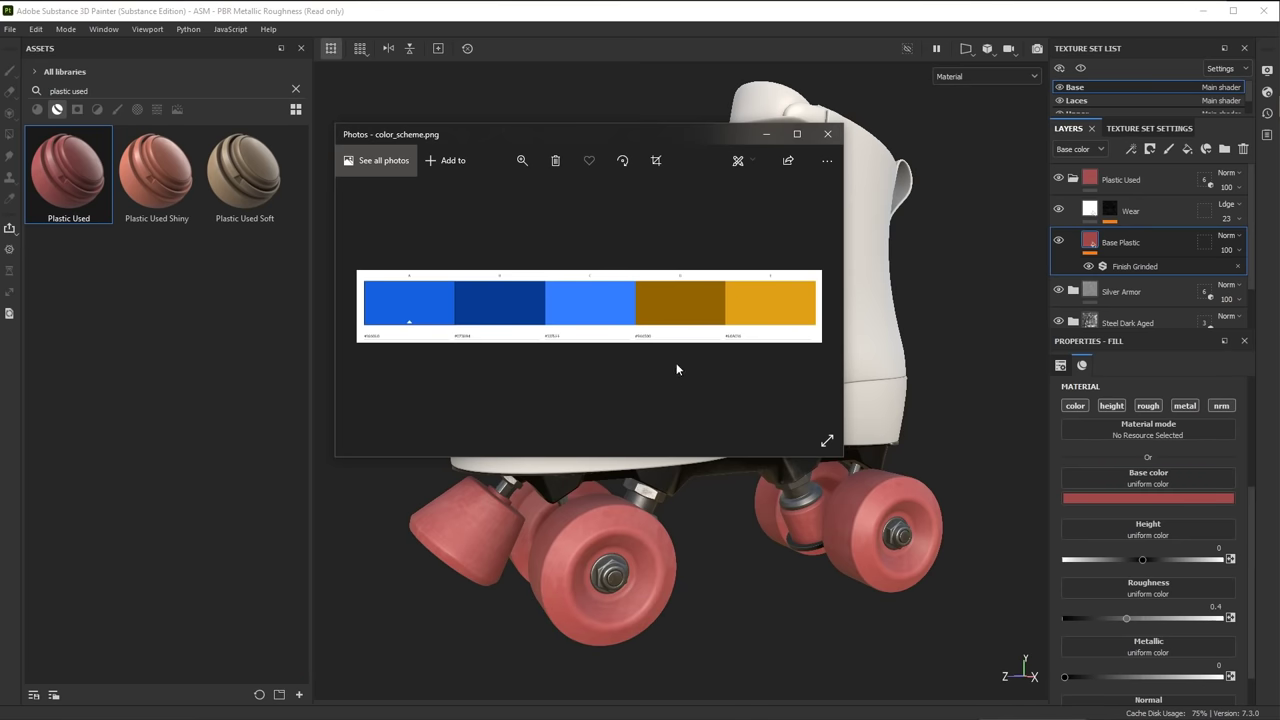
# Move the colour scheme image aside and open Base Plastic's red a04949 base colour
pyautogui.moveTo(464, 131); pyautogui.dragTo(1279, 85)
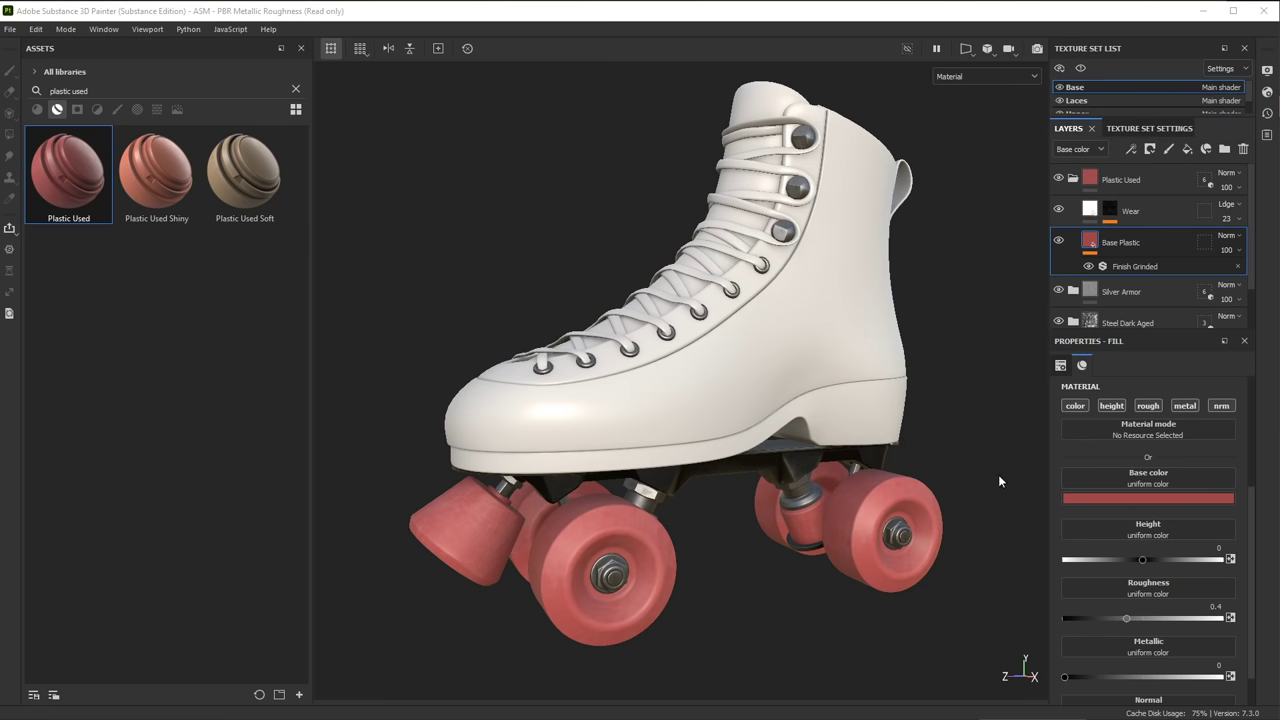
pyautogui.click(1069, 494)
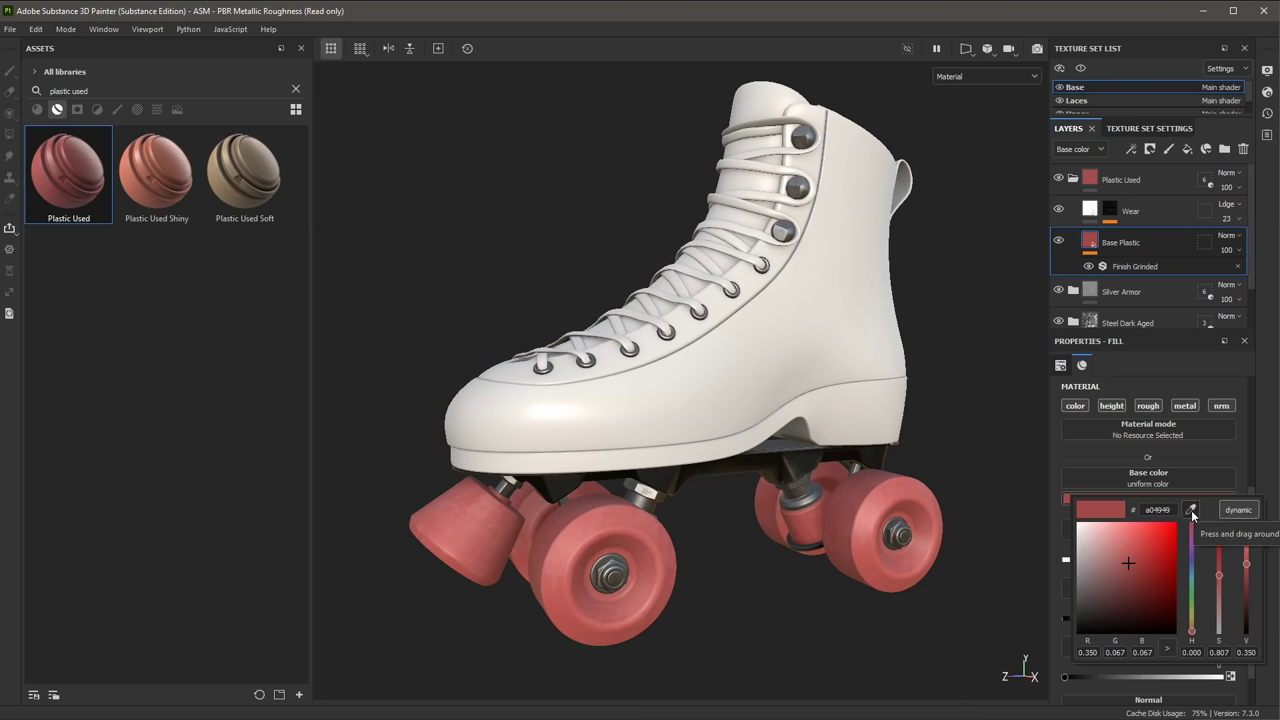
# Eyedrop the orange e0a016 swatch into Base Plastic's base colour and orbit to check the wheels
pyautogui.moveTo(1192, 514); pyautogui.dragTo(1090, 312)
pyautogui.moveTo(1091, 243); pyautogui.dragTo(1108, 220)
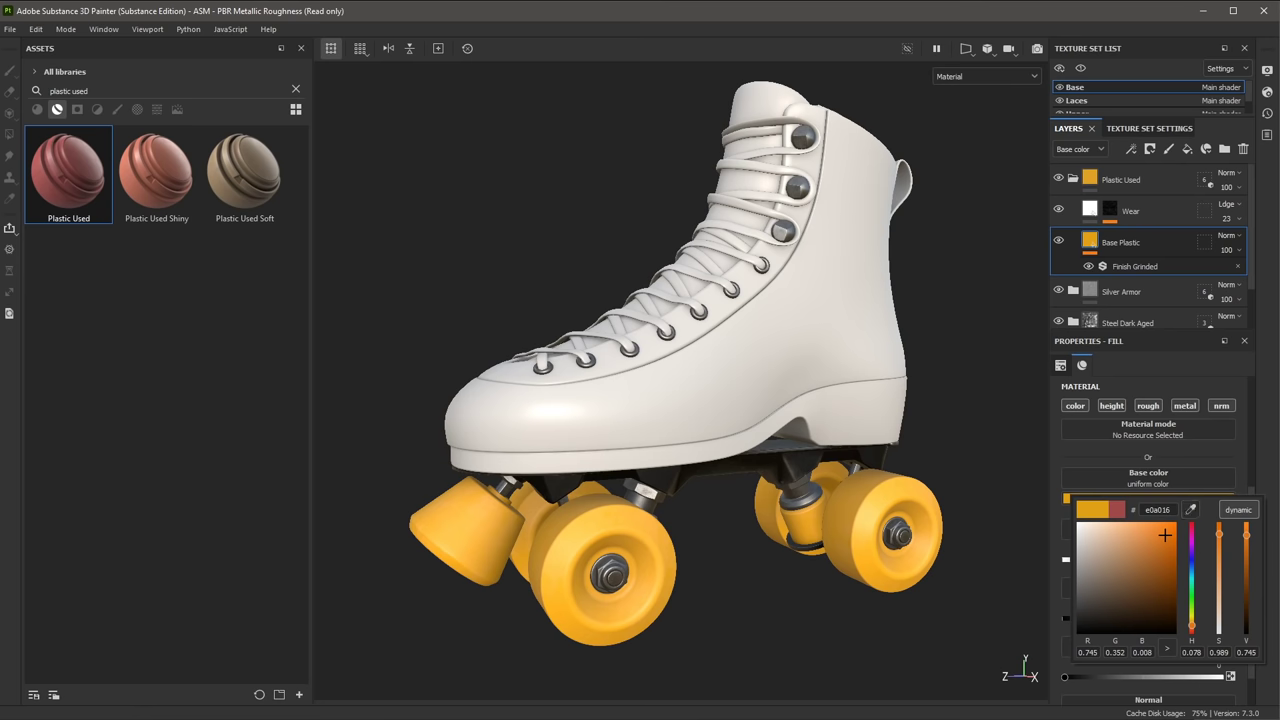
pyautogui.click(1073, 179)
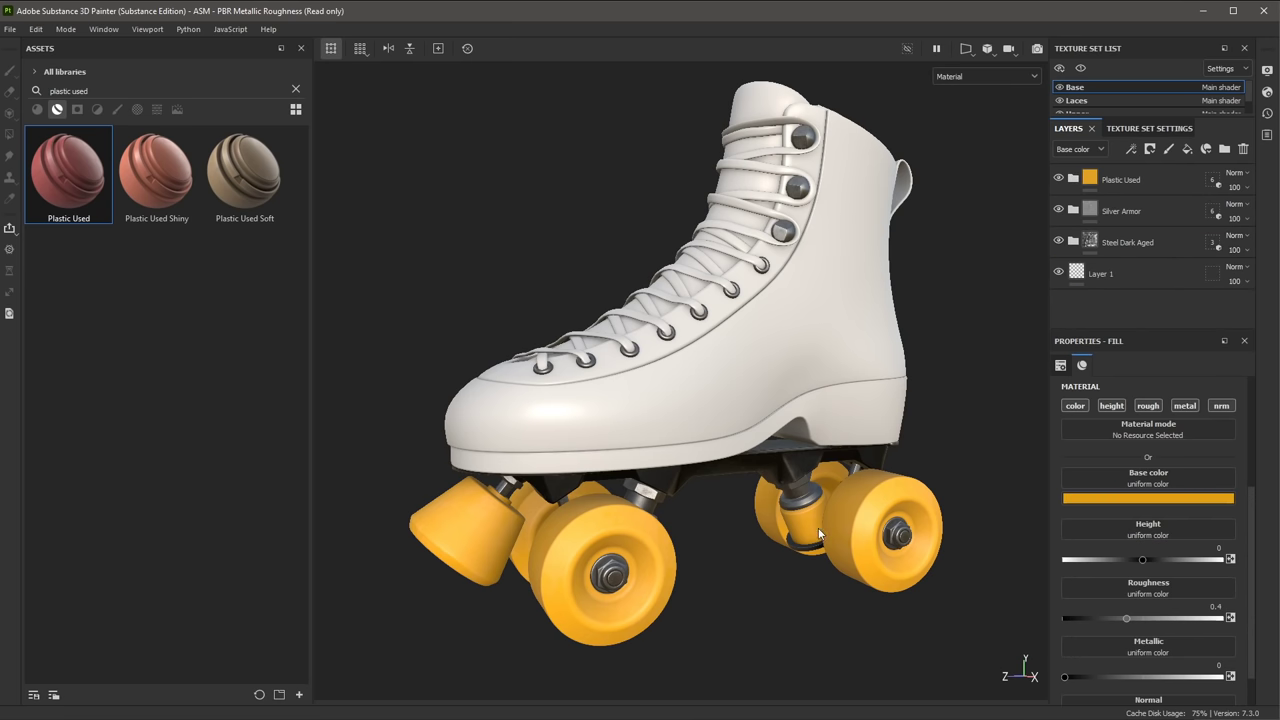
pyautogui.keyDown('alt'); pyautogui.moveTo(740, 563); pyautogui.dragTo(817, 575); pyautogui.keyUp('alt')
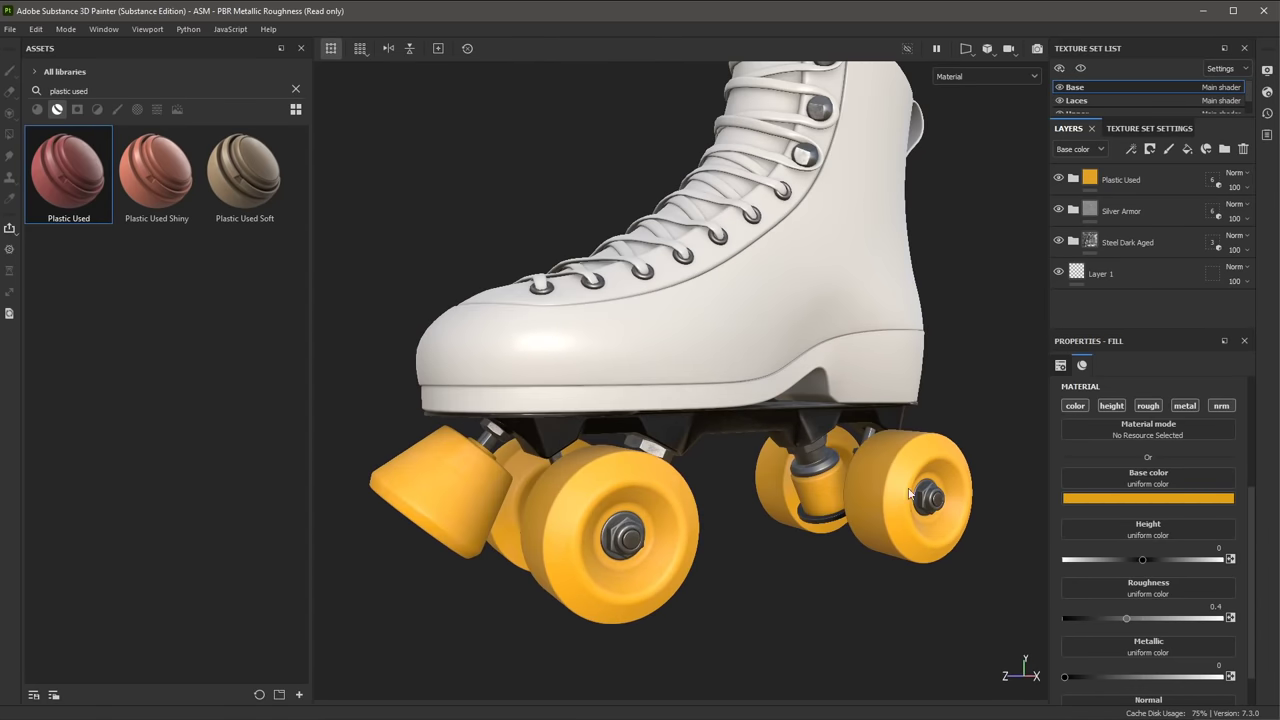
pyautogui.keyDown('alt'); pyautogui.moveTo(778, 515); pyautogui.dragTo(600, 238); pyautogui.keyUp('alt')
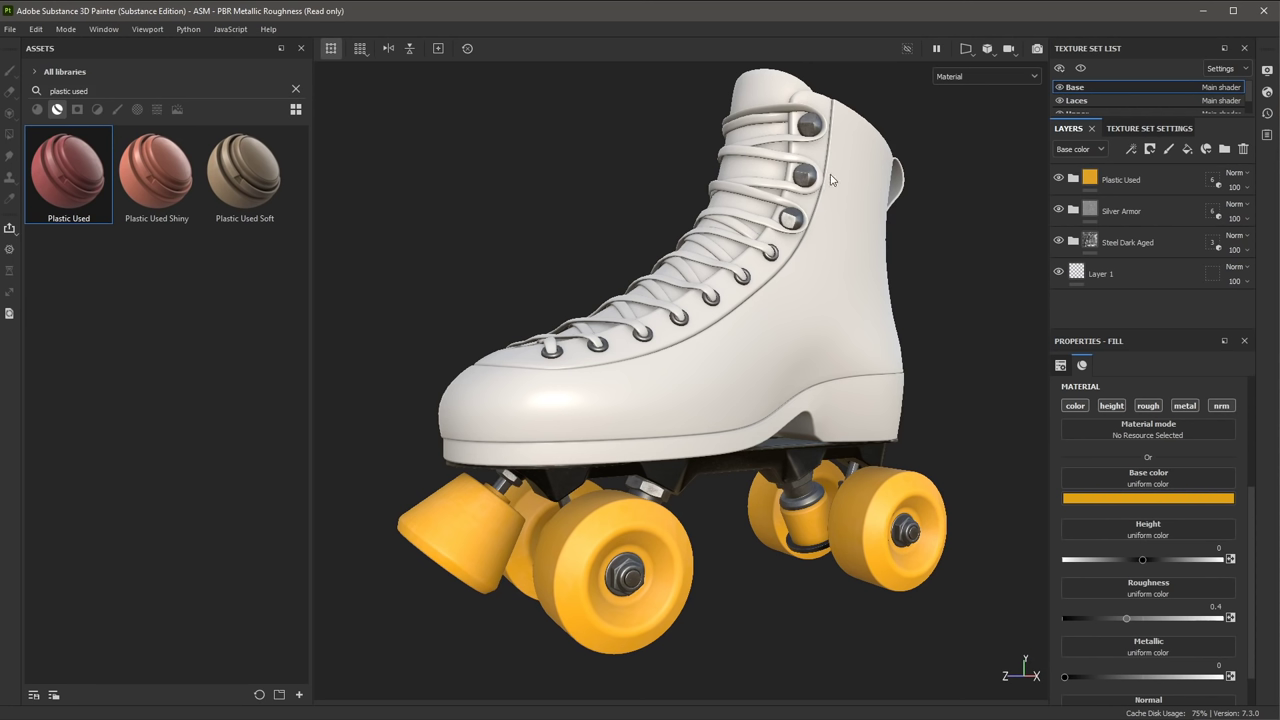
# Search assets for 'leather', drop Leather Calf Grain onto the boot upper and expand its layers
pyautogui.click(36, 96)
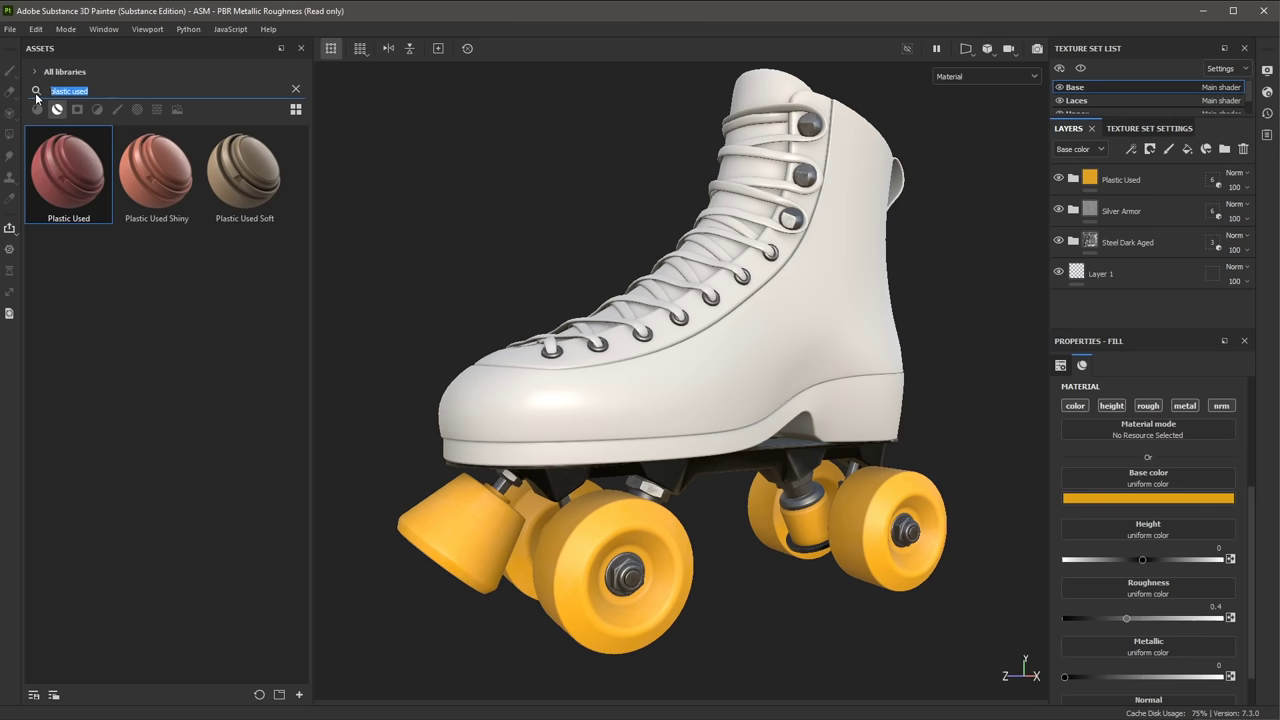
pyautogui.write('leather')
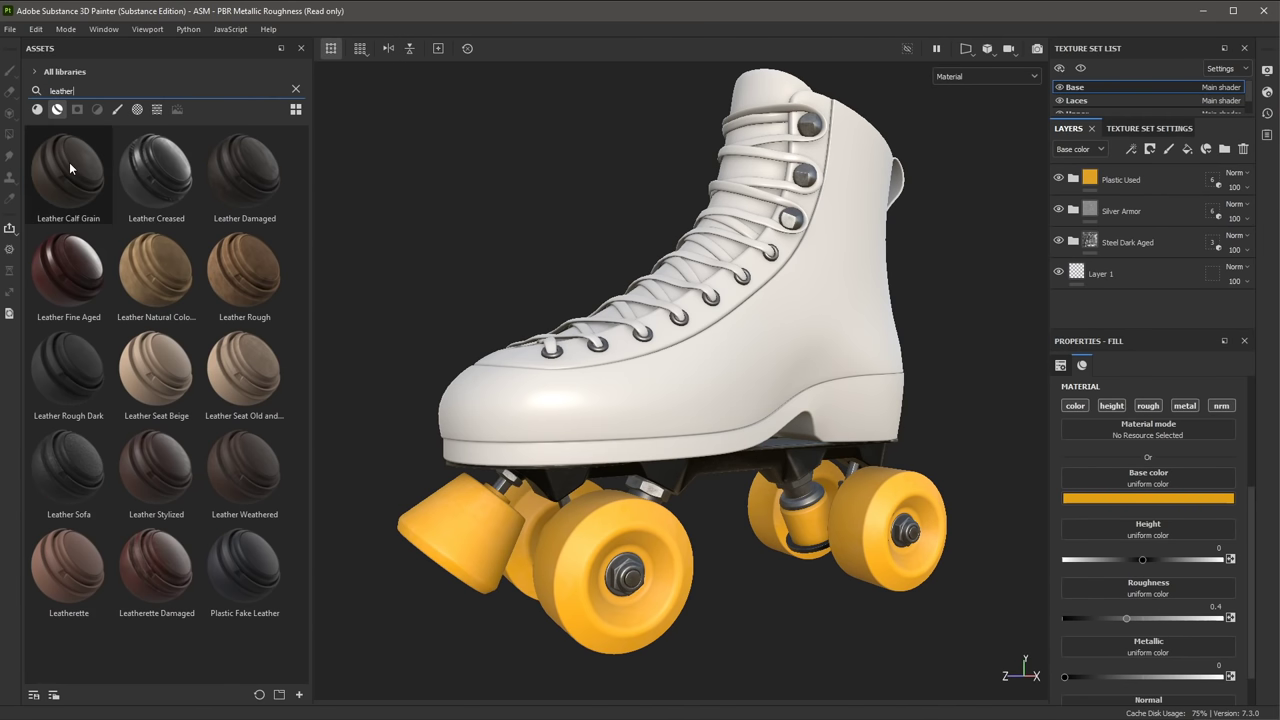
pyautogui.moveTo(70, 164)
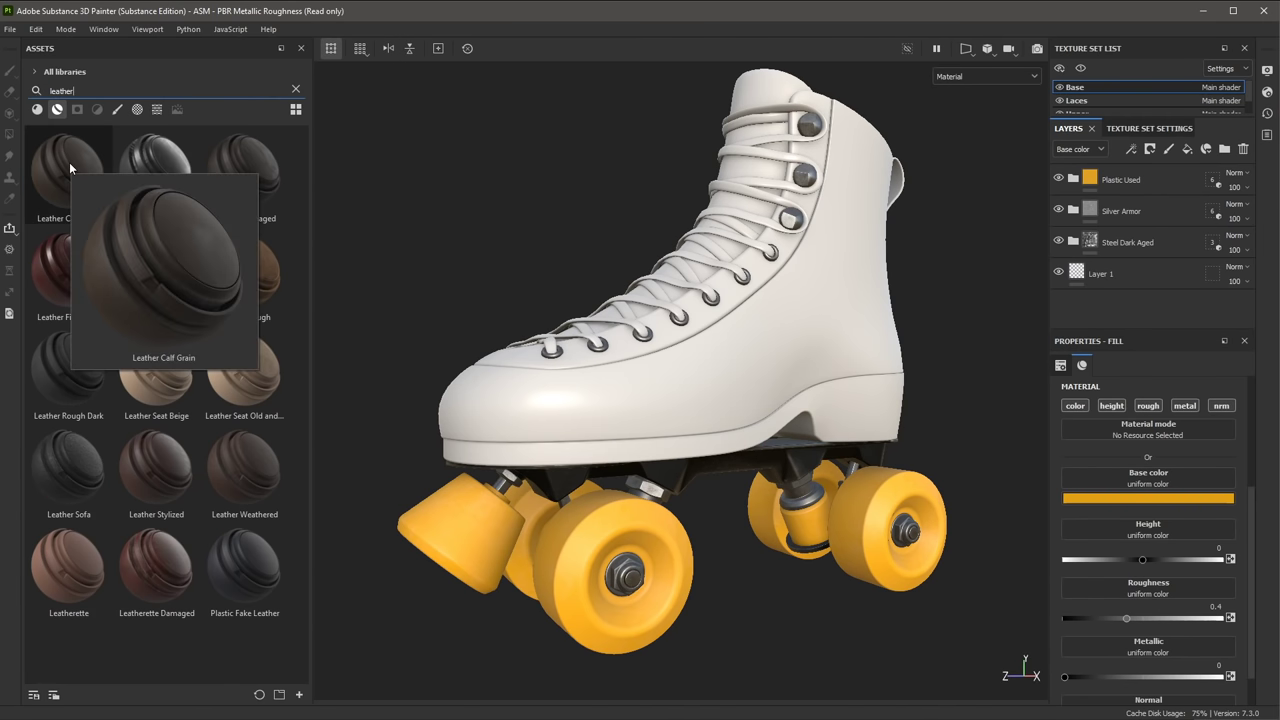
pyautogui.moveTo(69, 162); pyautogui.dragTo(805, 285)
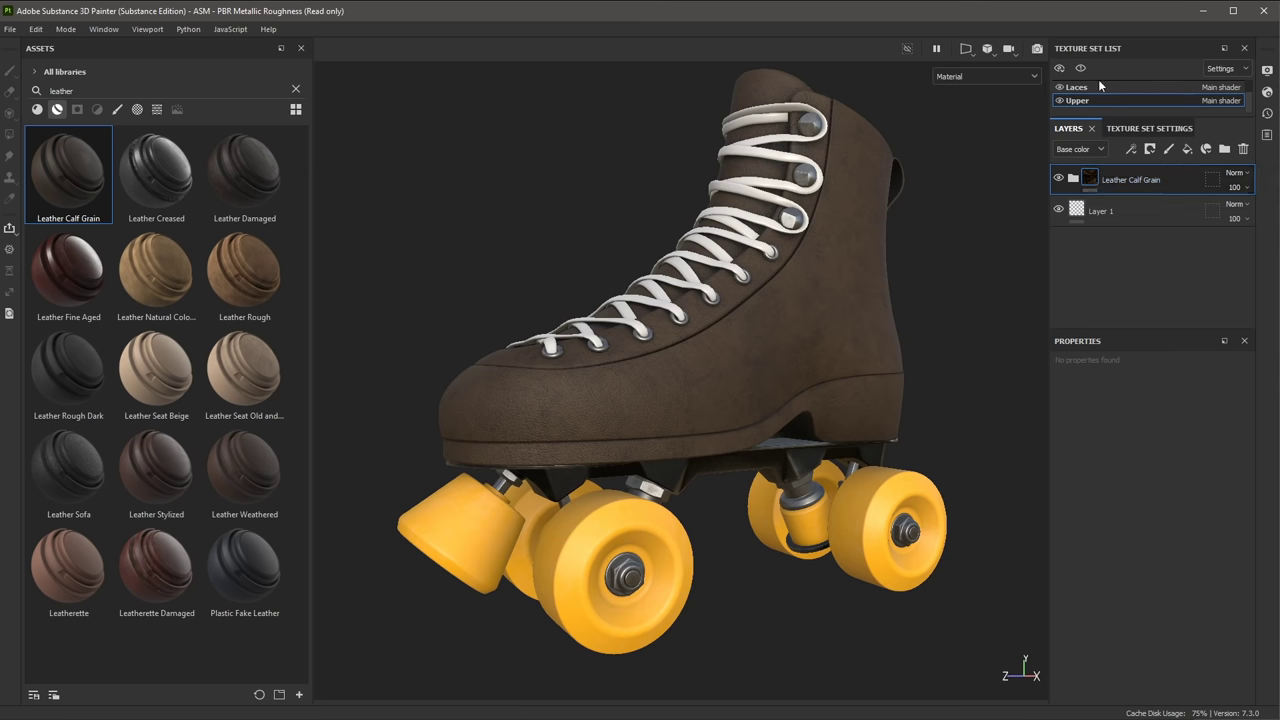
pyautogui.click(1073, 178)
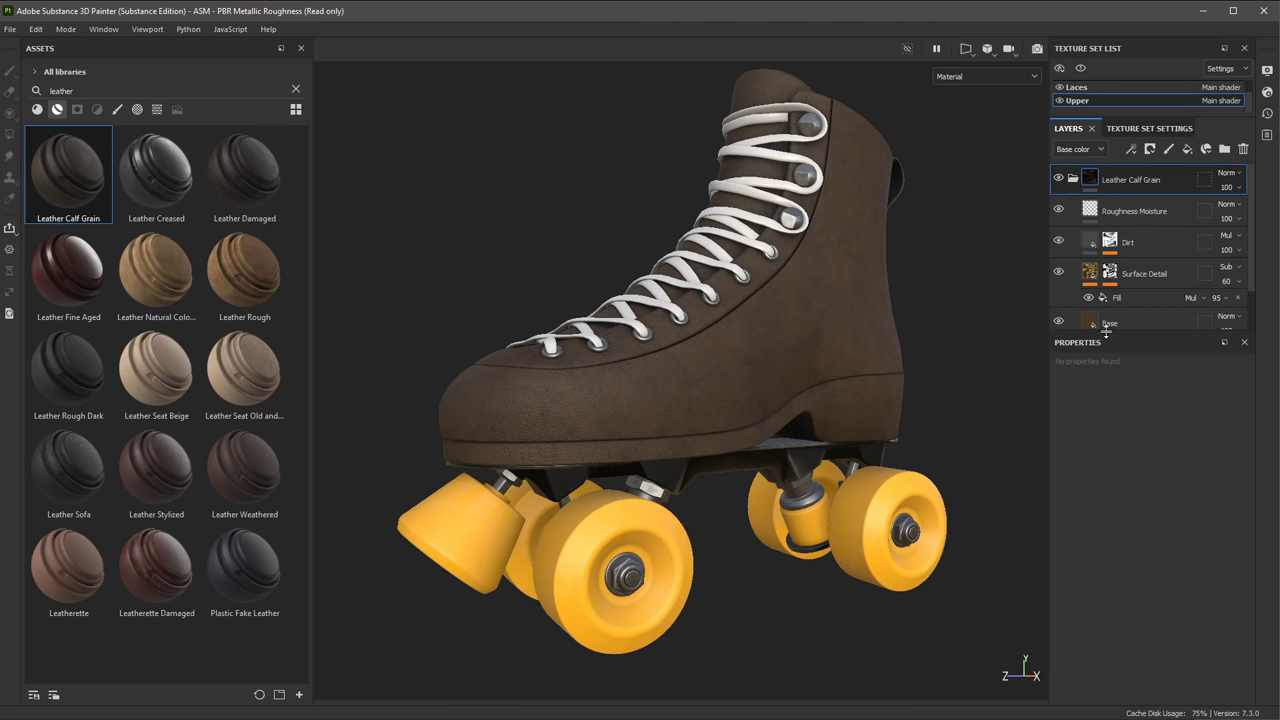
# Select the leather's Base fill layer and check the colour scheme image before closing it
pyautogui.click(1140, 318)
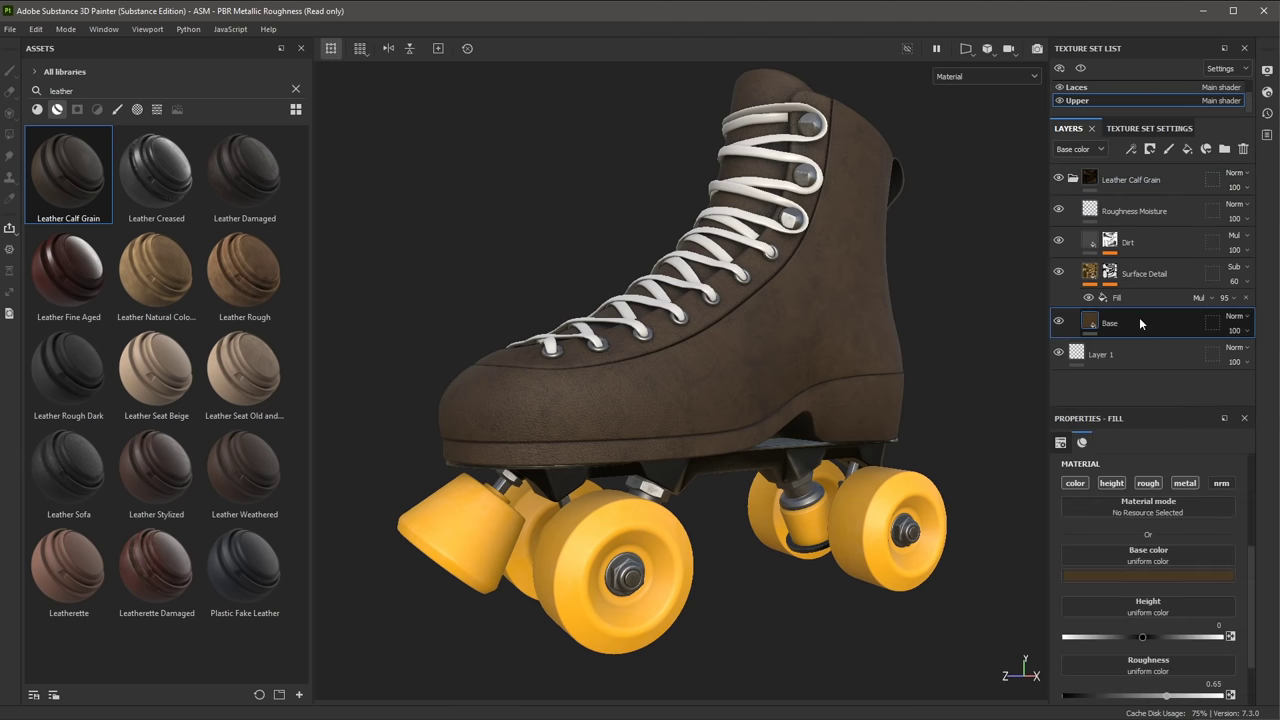
pyautogui.hotkey('alt', 'Tab')
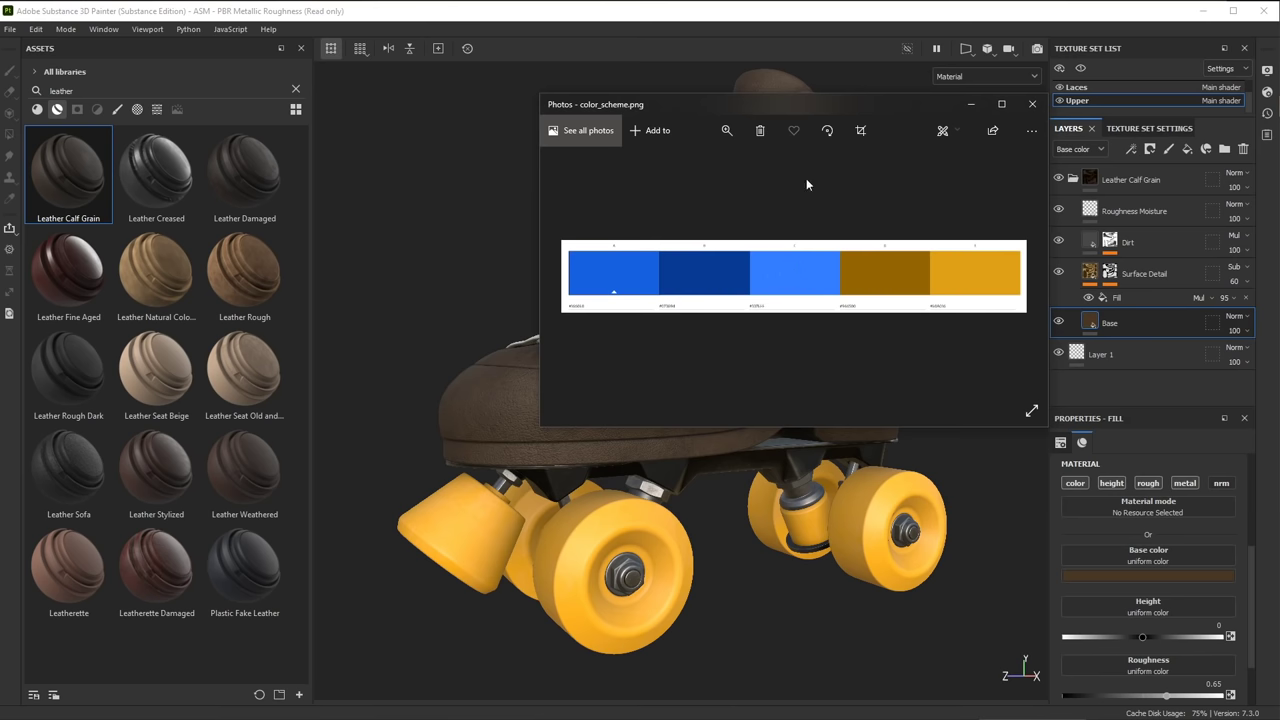
pyautogui.click(1032, 104)
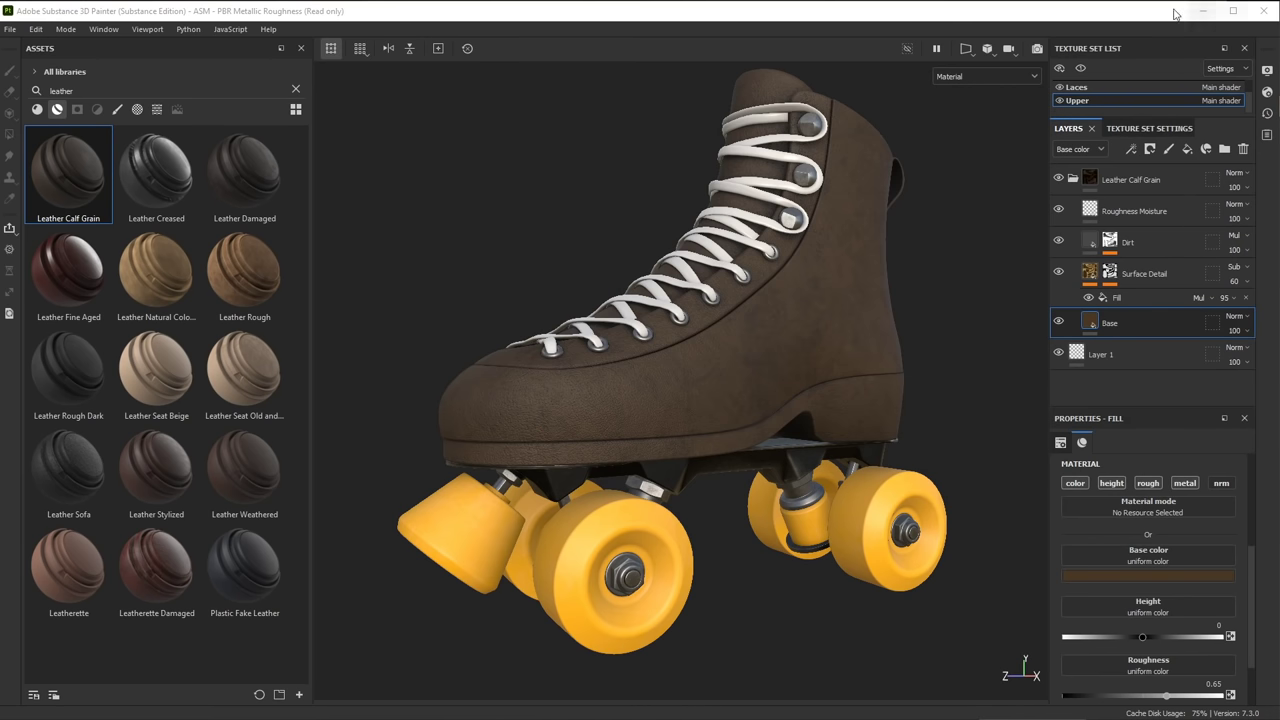
# Set the leather Base layer's colour to blue 337eff
pyautogui.click(1077, 576)
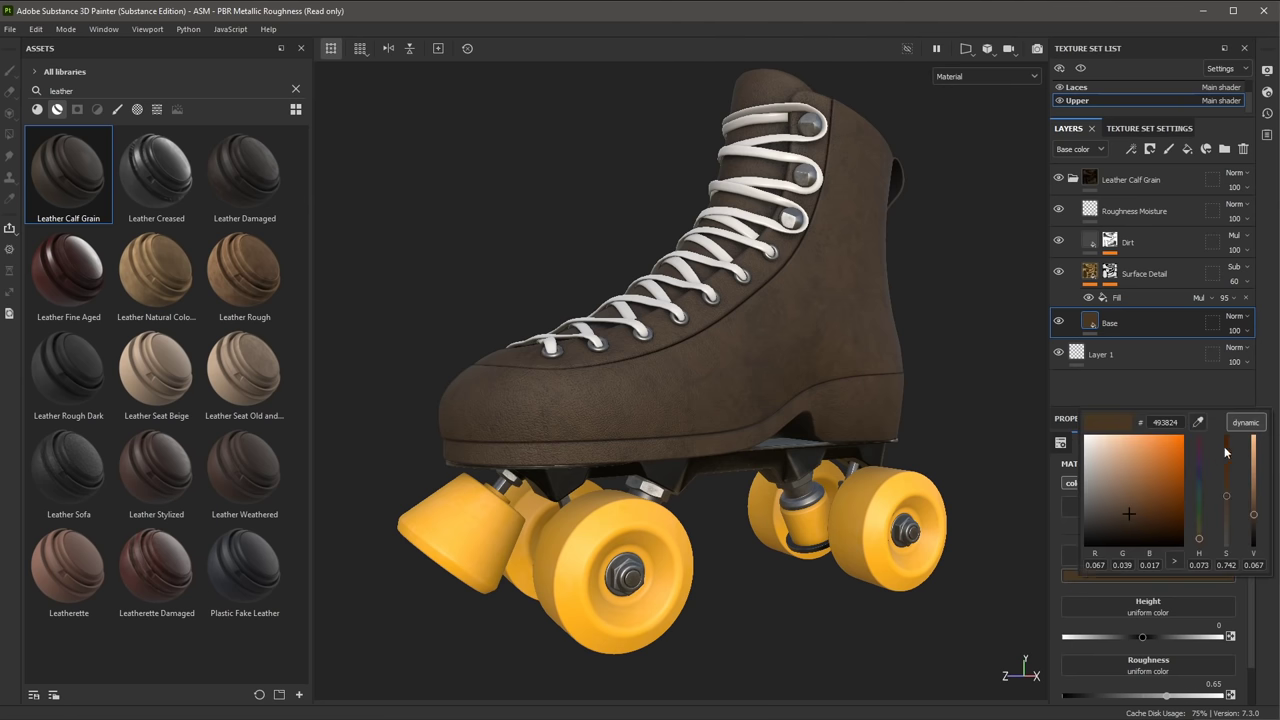
pyautogui.click(1199, 427)
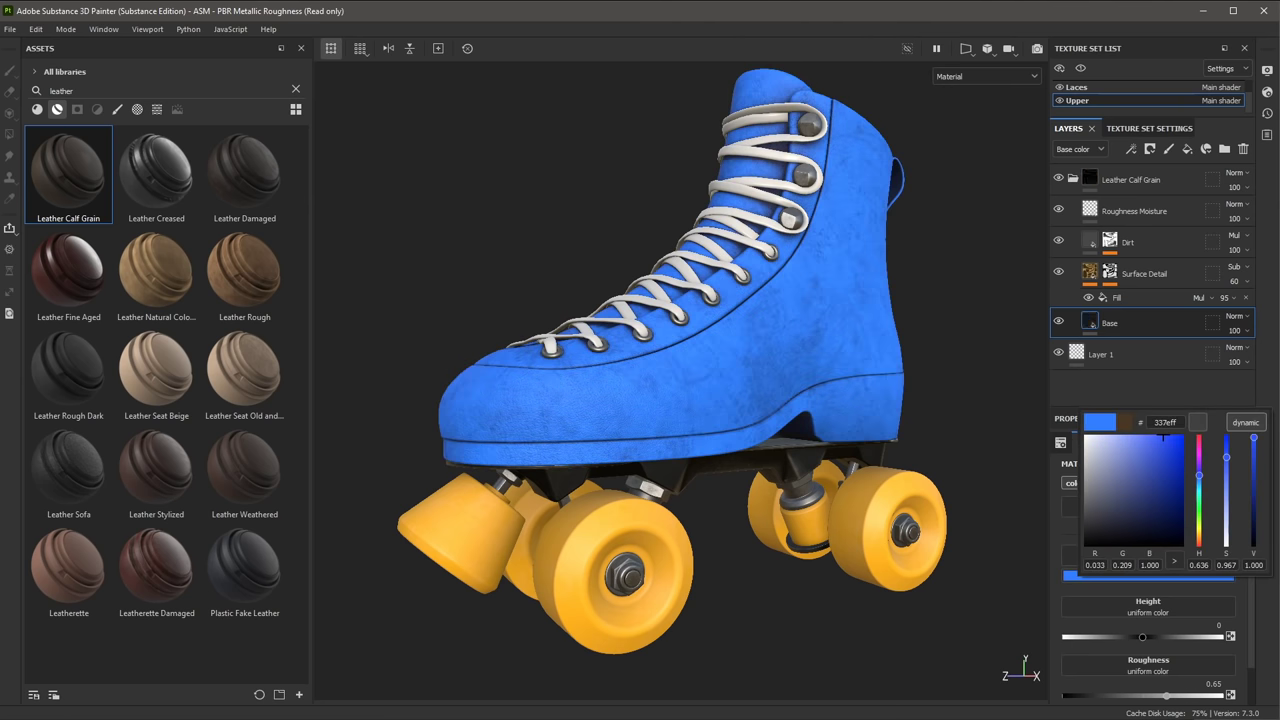
pyautogui.click(1114, 328)
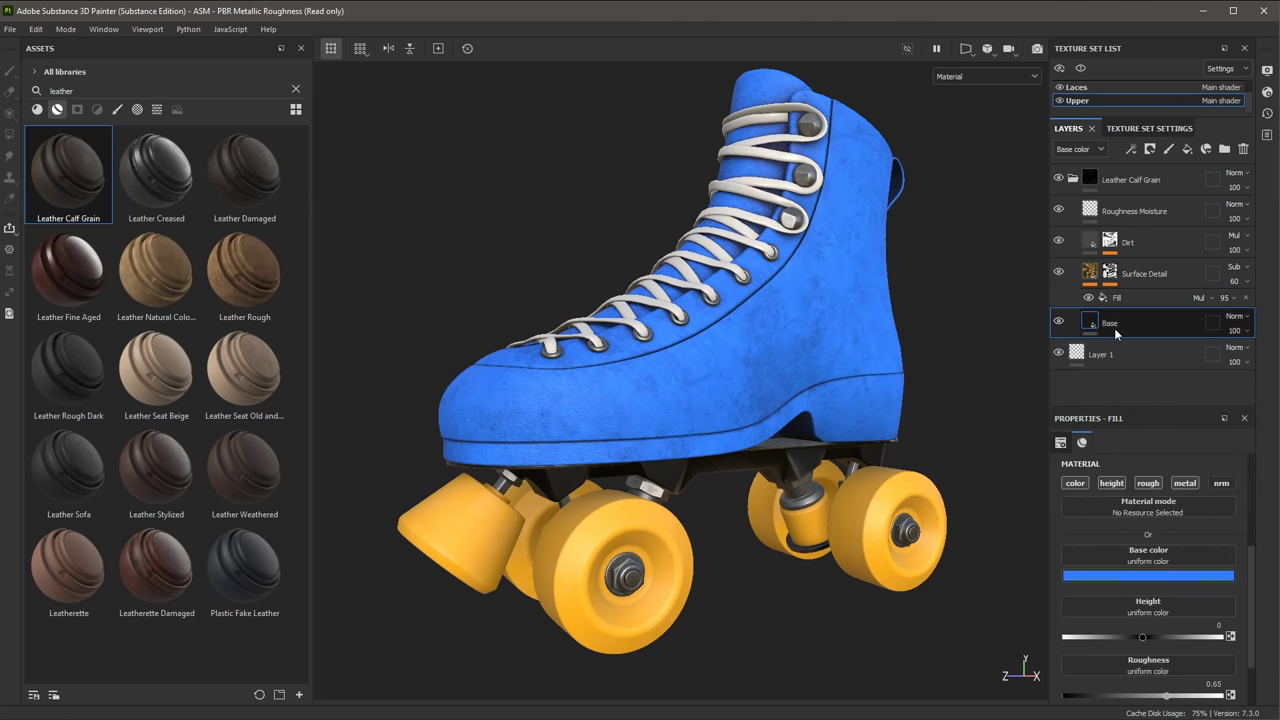
# Tint the Dirt layer's colour the same blue by sampling the Base layer
pyautogui.click(1059, 242)
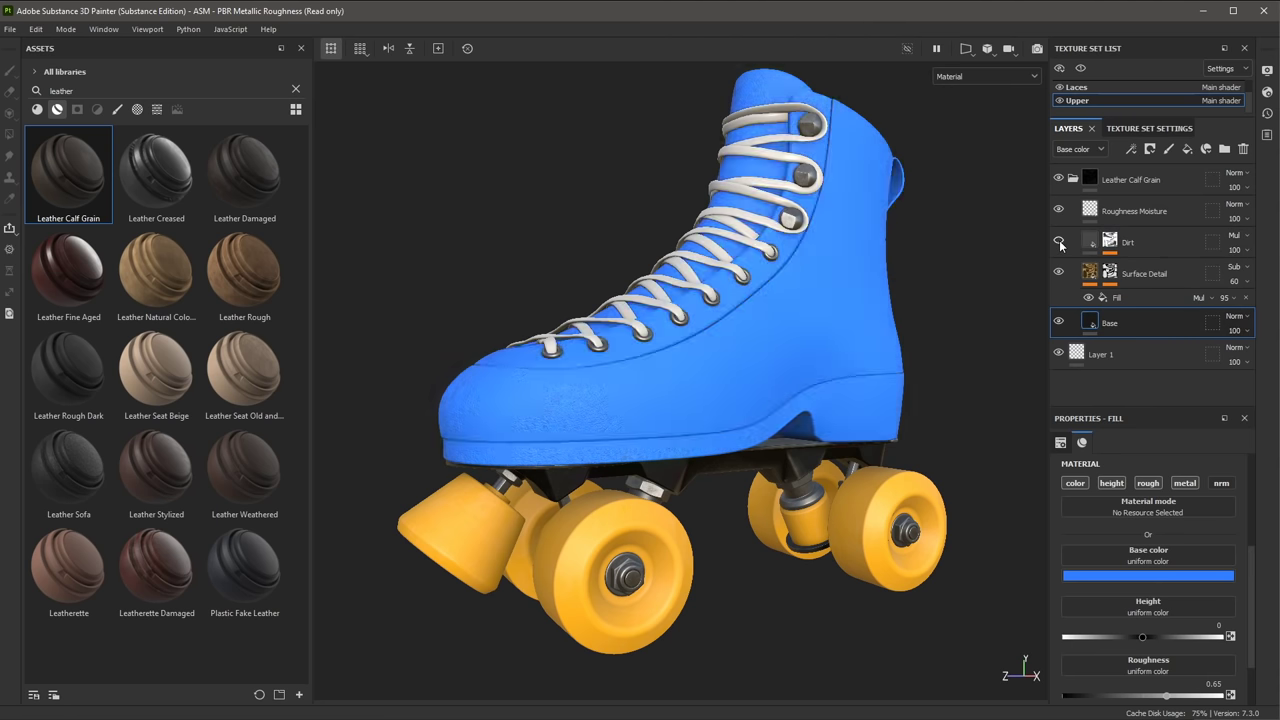
pyautogui.click(1059, 242)
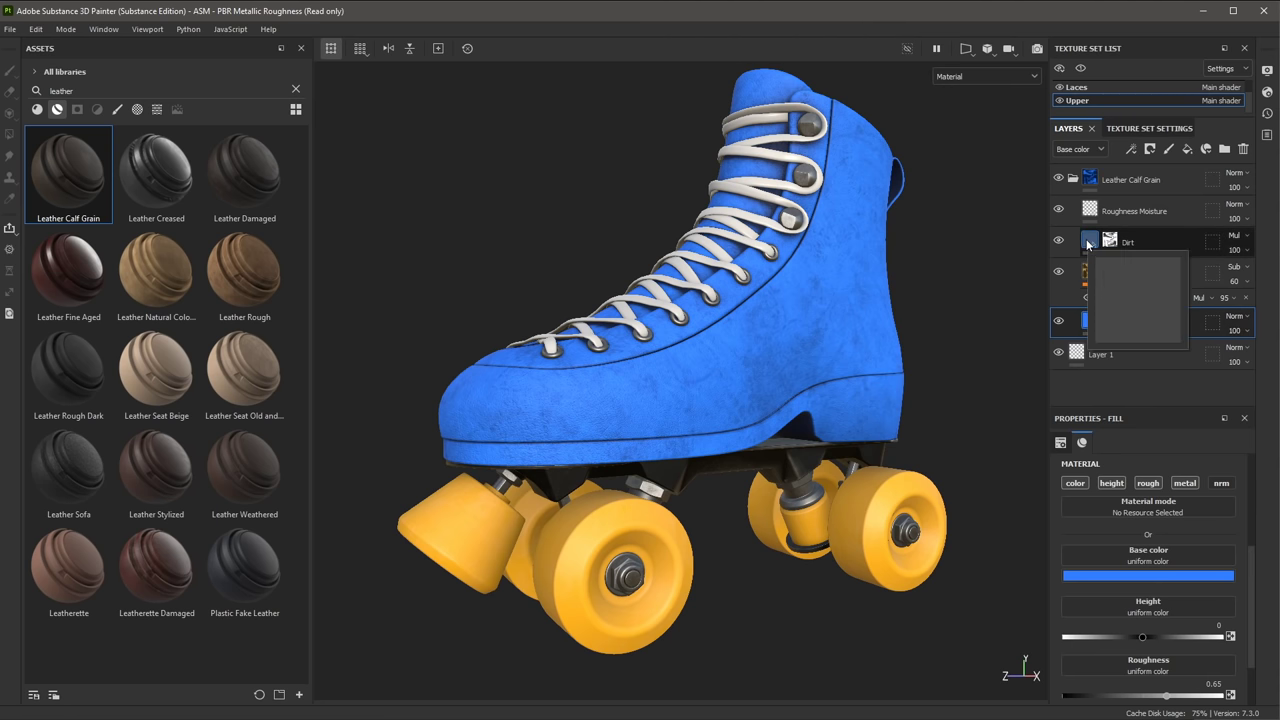
pyautogui.click(1088, 244)
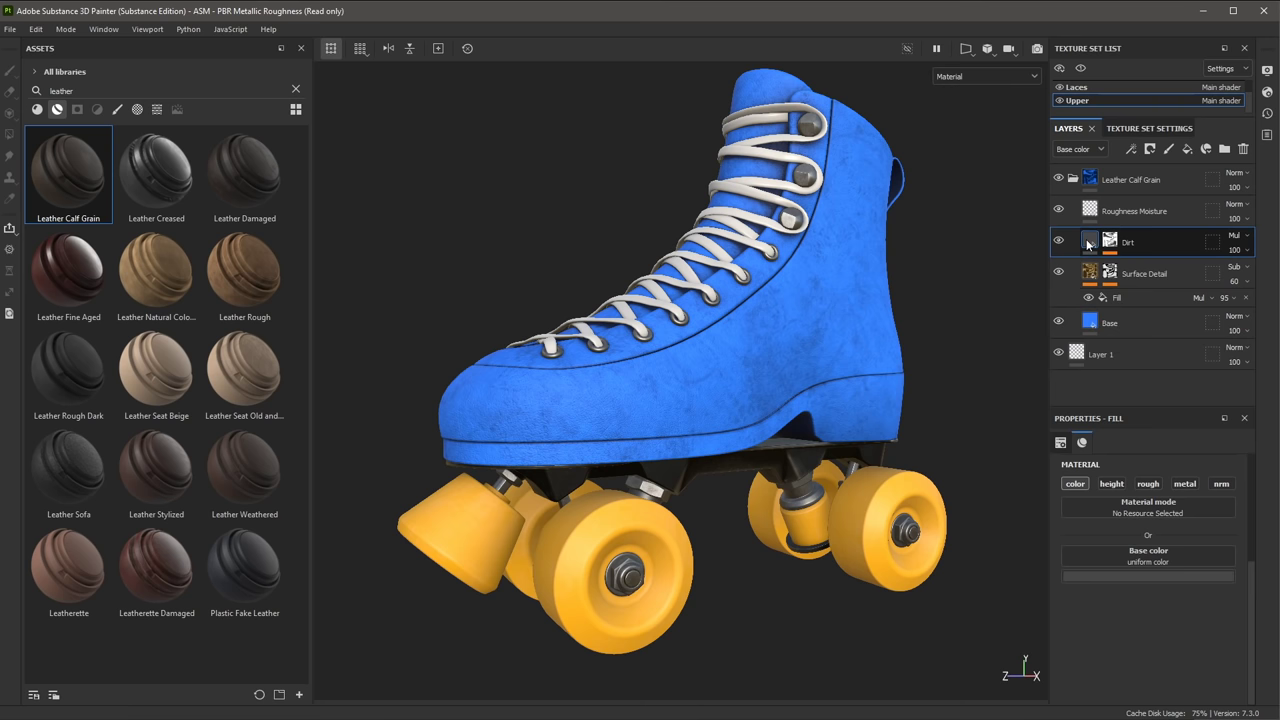
pyautogui.click(1100, 578)
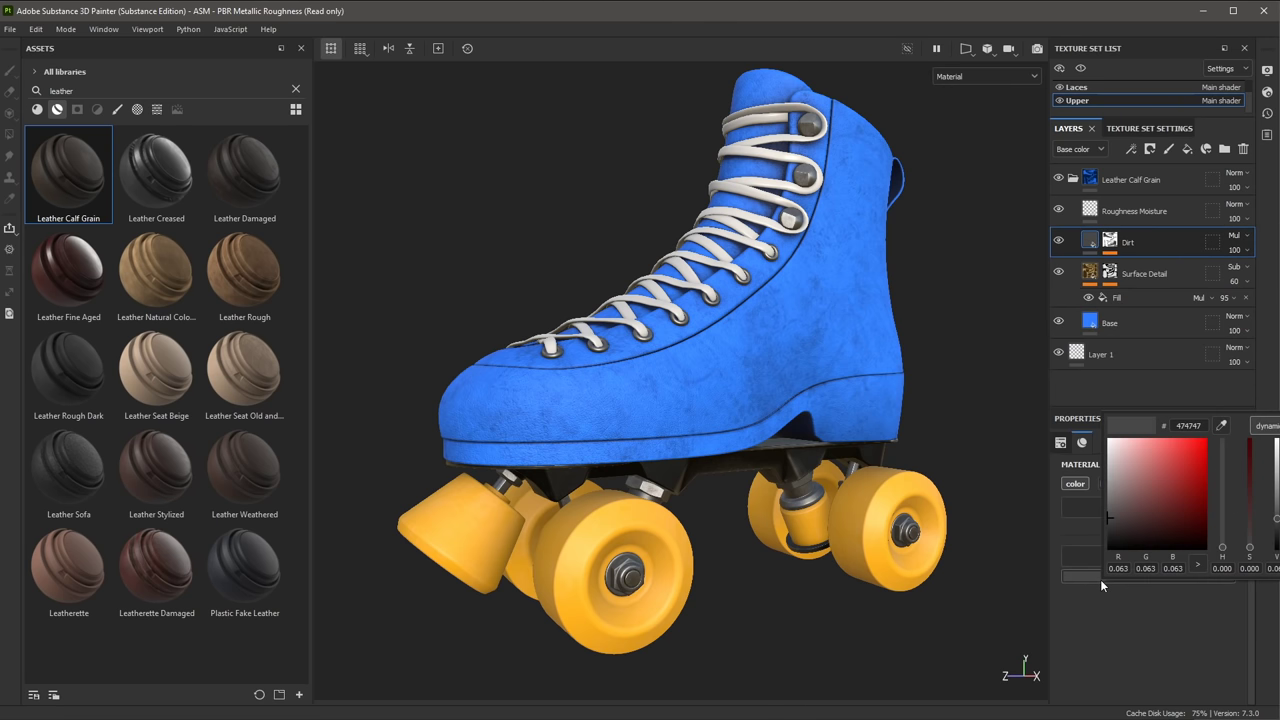
pyautogui.click(1221, 428)
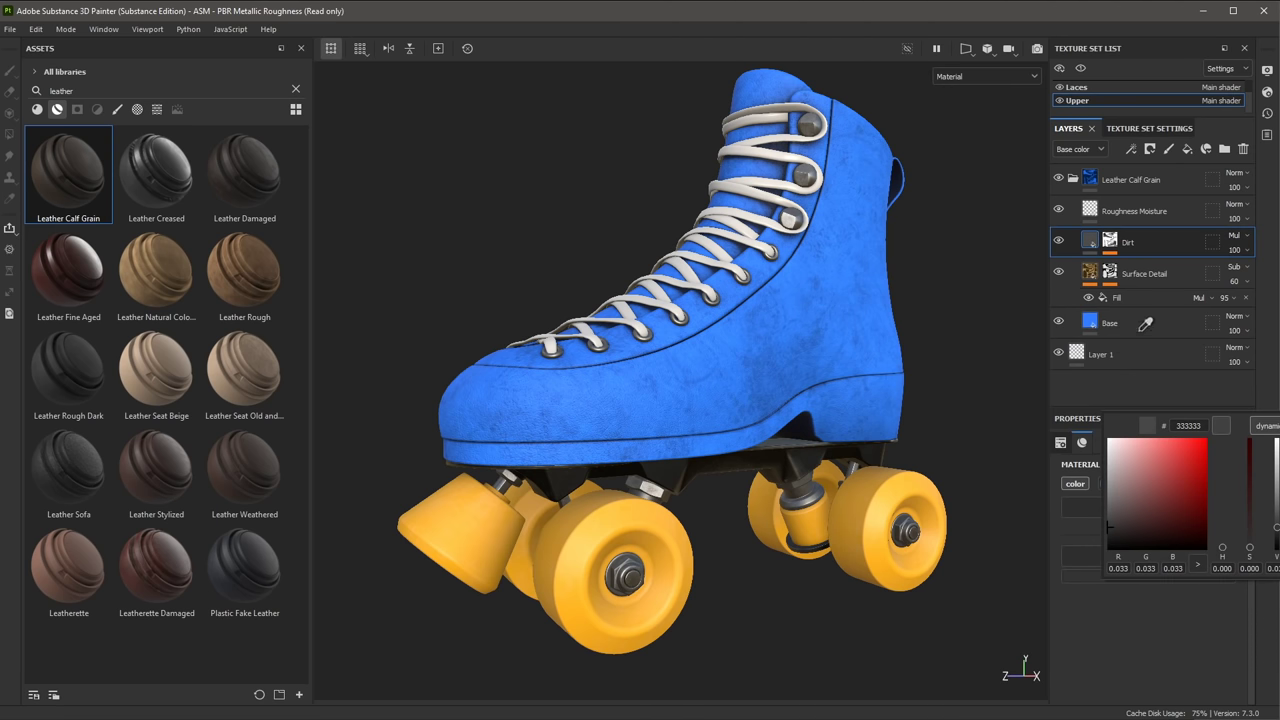
pyautogui.click(1091, 318)
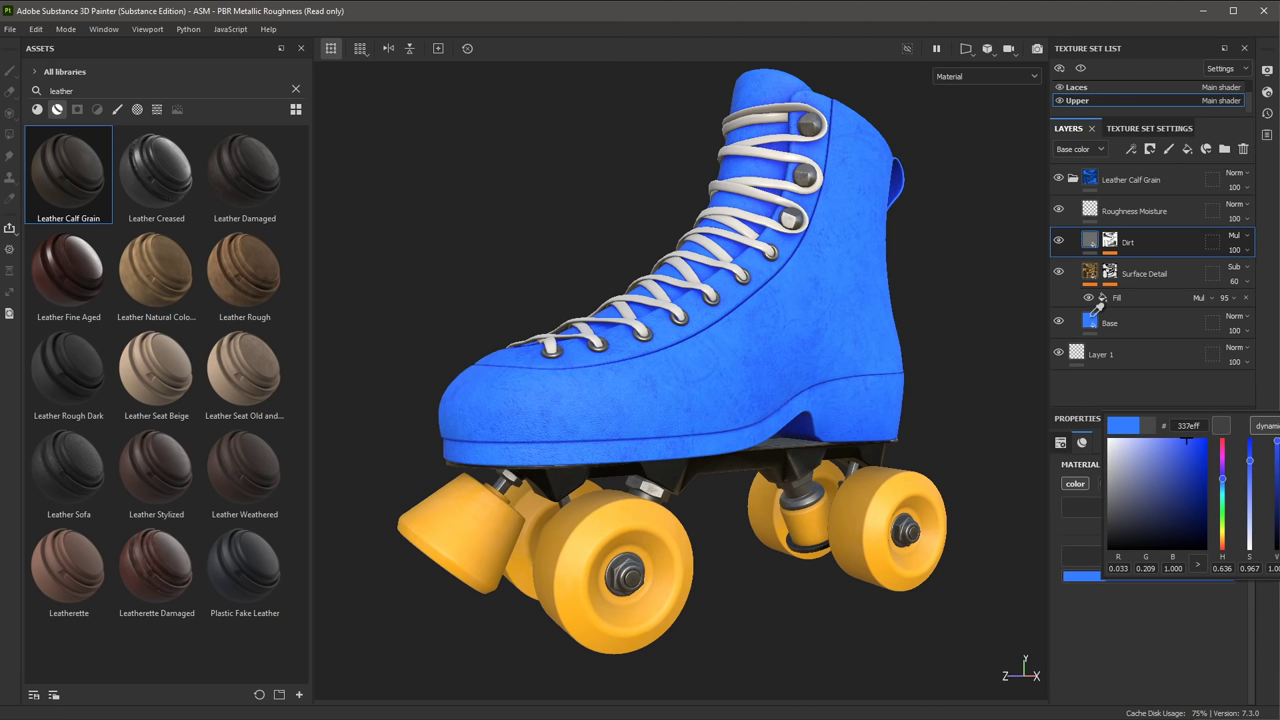
pyautogui.click(1011, 336)
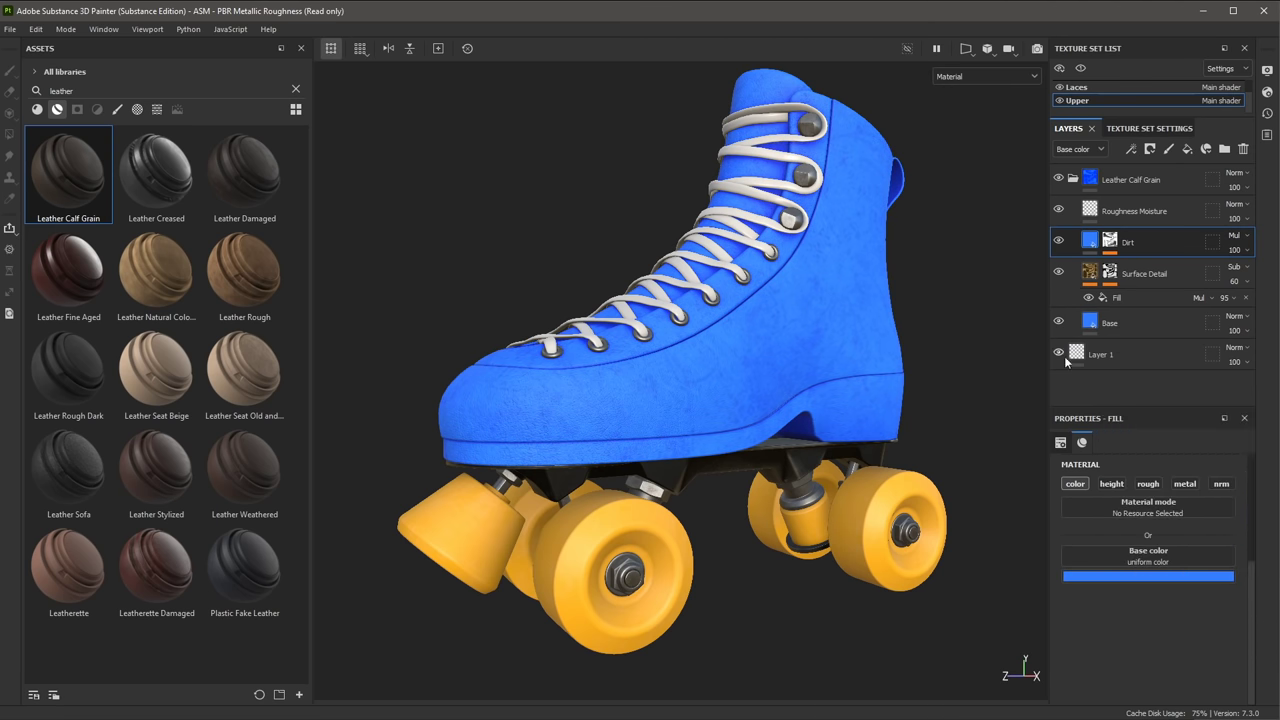
# Lower the Base fill's roughness to 0.1079 and orbit to view the glossier boot
pyautogui.click(1133, 324)
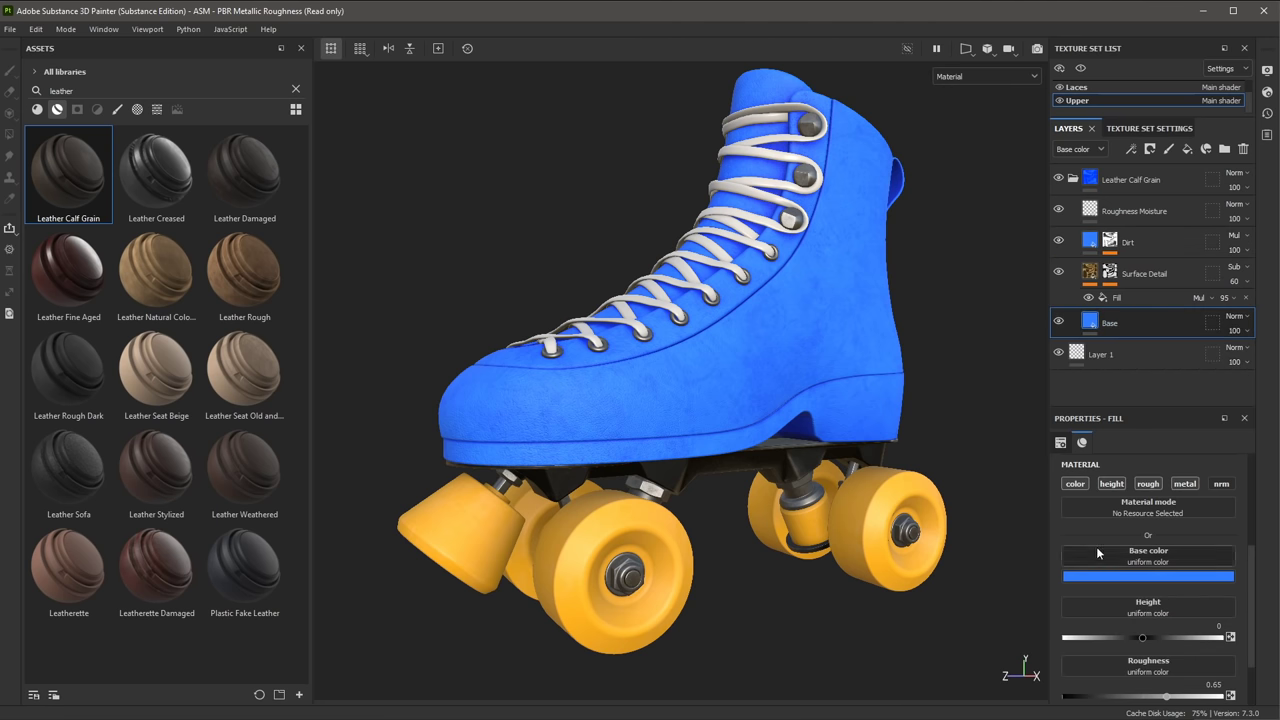
pyautogui.scroll(-1, 1104, 624)
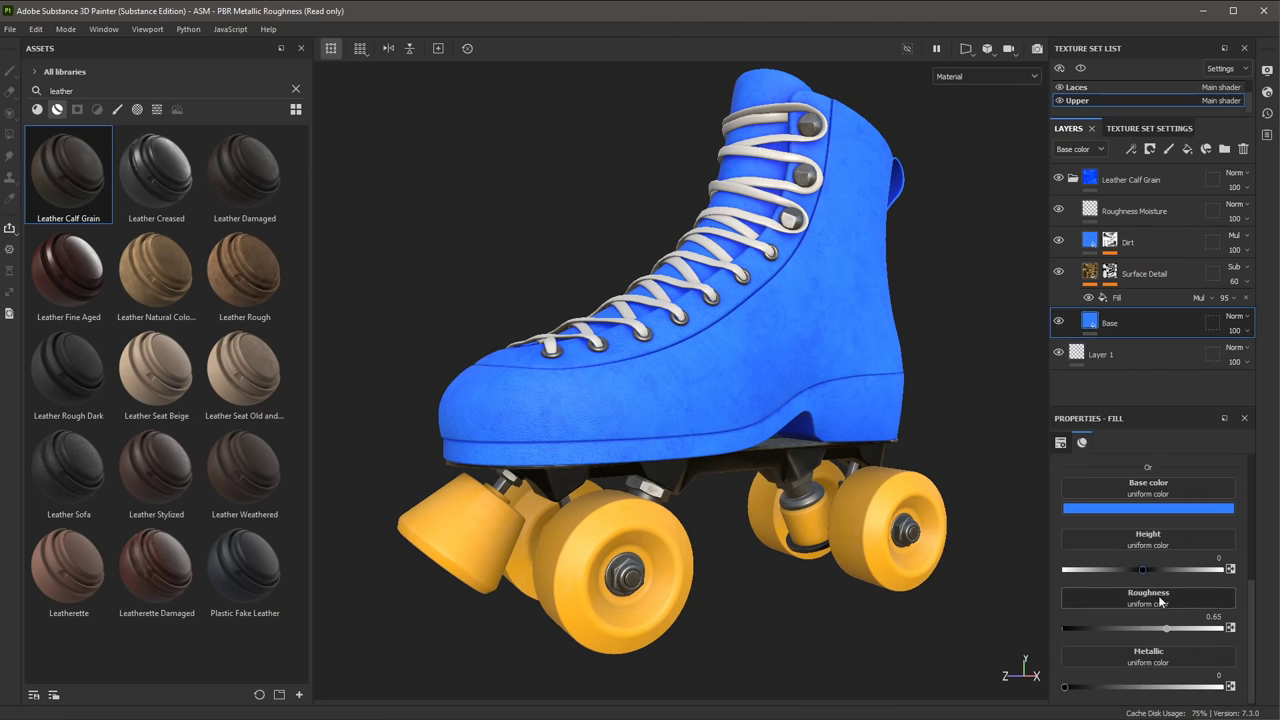
pyautogui.moveTo(1166, 630); pyautogui.dragTo(1080, 636)
pyautogui.keyDown('alt'); pyautogui.moveTo(736, 389); pyautogui.dragTo(760, 290); pyautogui.keyUp('alt')
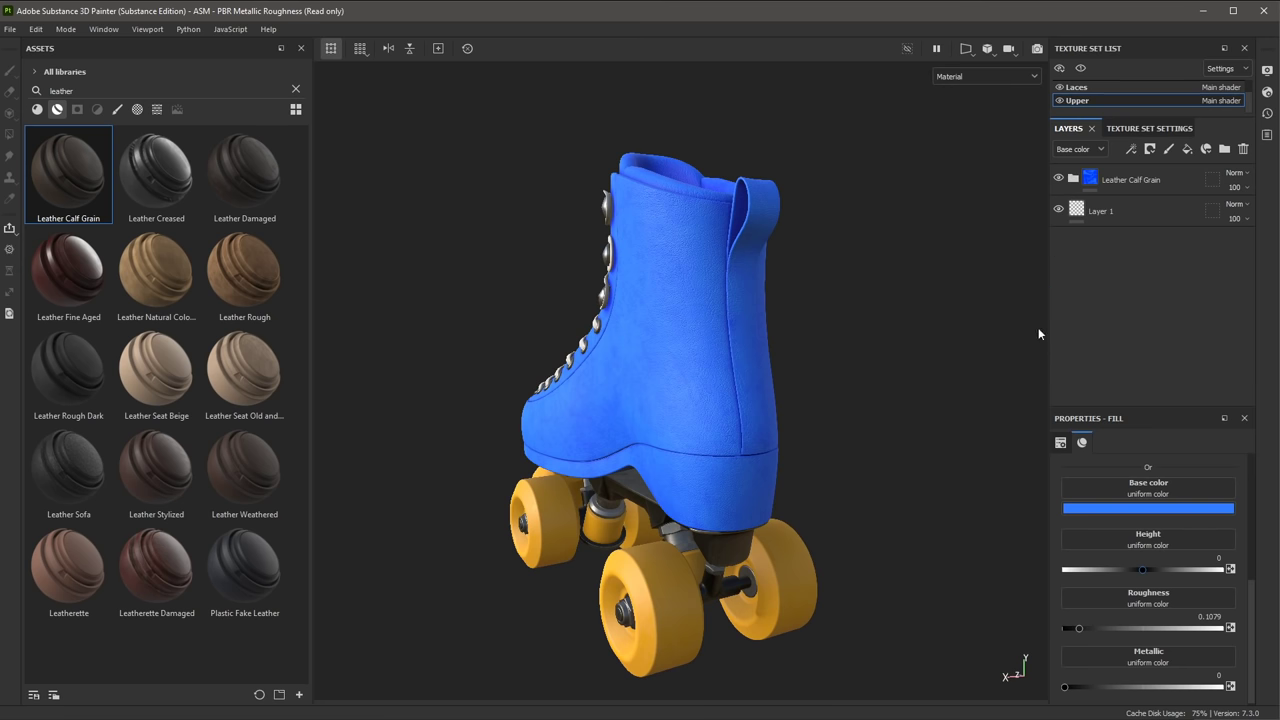
# Duplicate Leather Calf Grain and set the copy's Base colour to e0a016
pyautogui.rightClick(1108, 177)
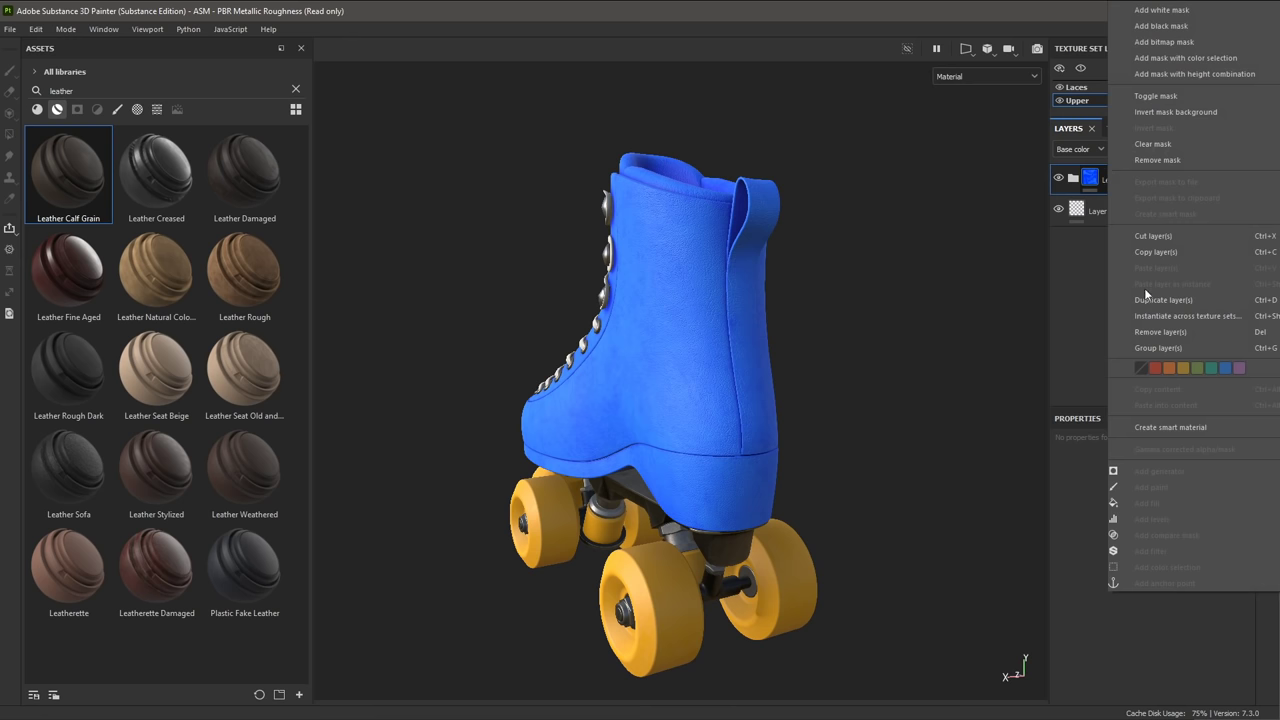
pyautogui.click(1150, 302)
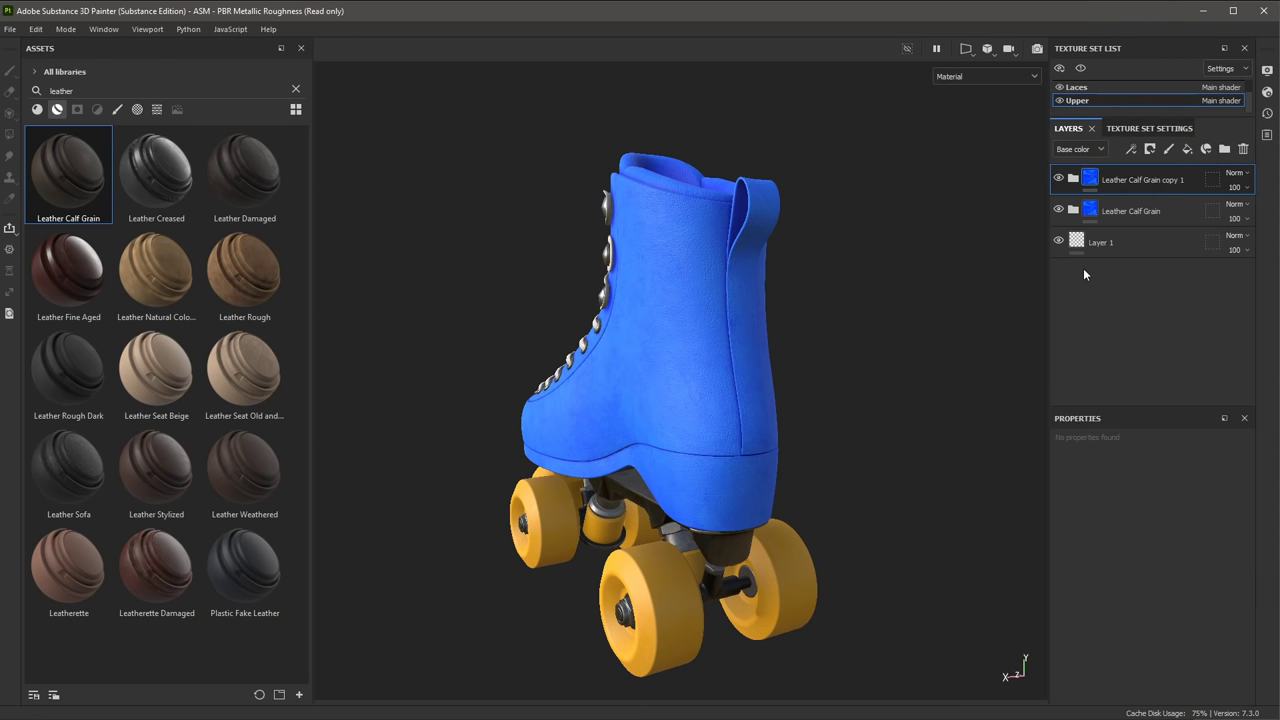
pyautogui.click(1075, 181)
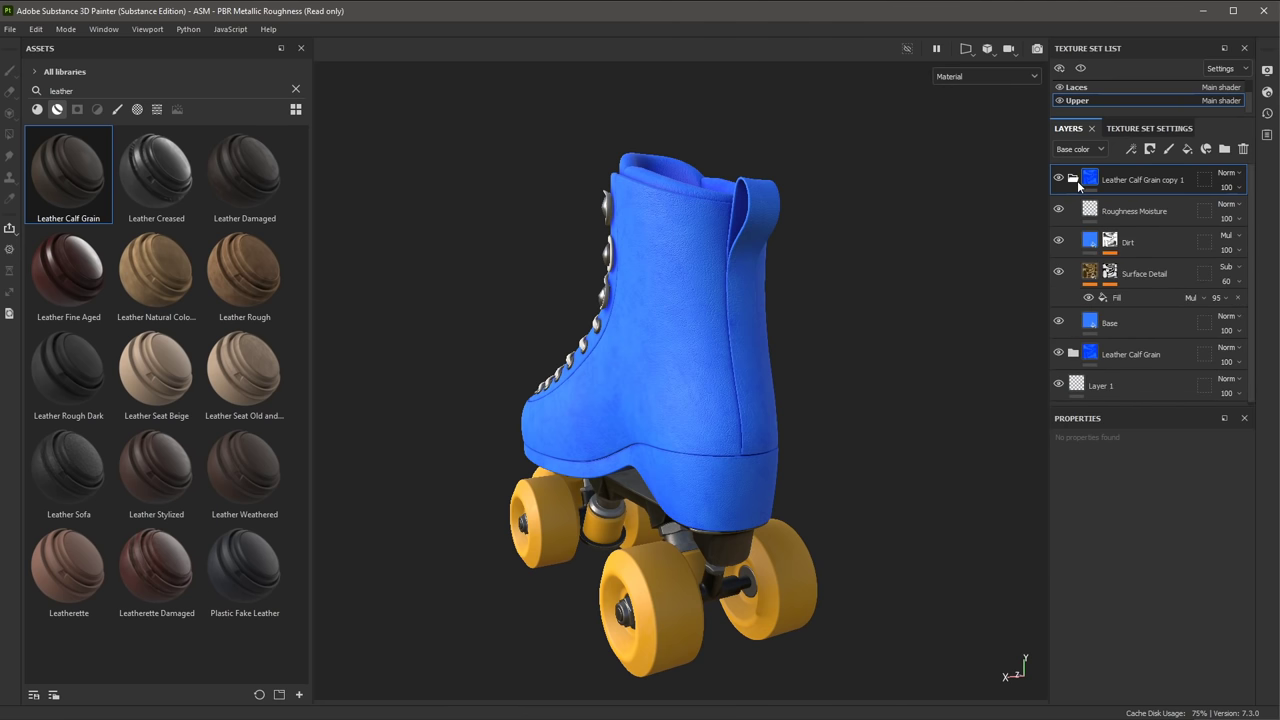
pyautogui.click(1106, 328)
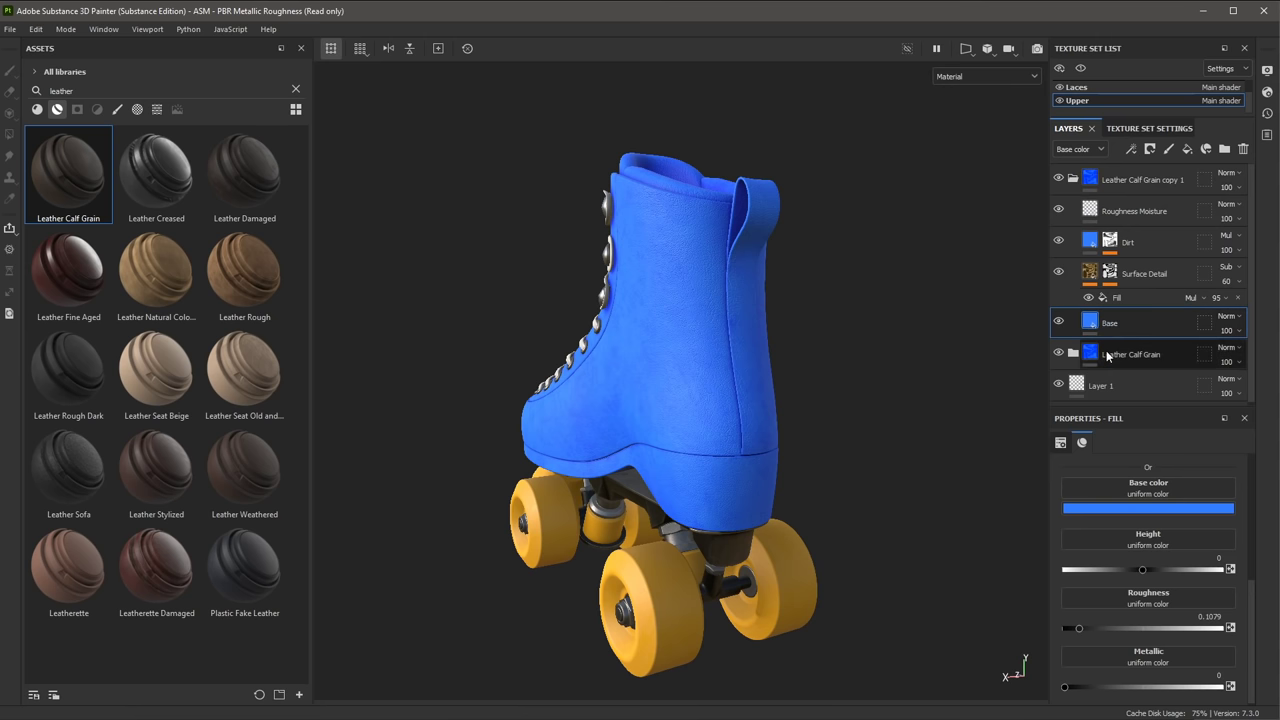
pyautogui.click(1157, 508)
pyautogui.doubleClick(1160, 522)
pyautogui.write('e0a016')
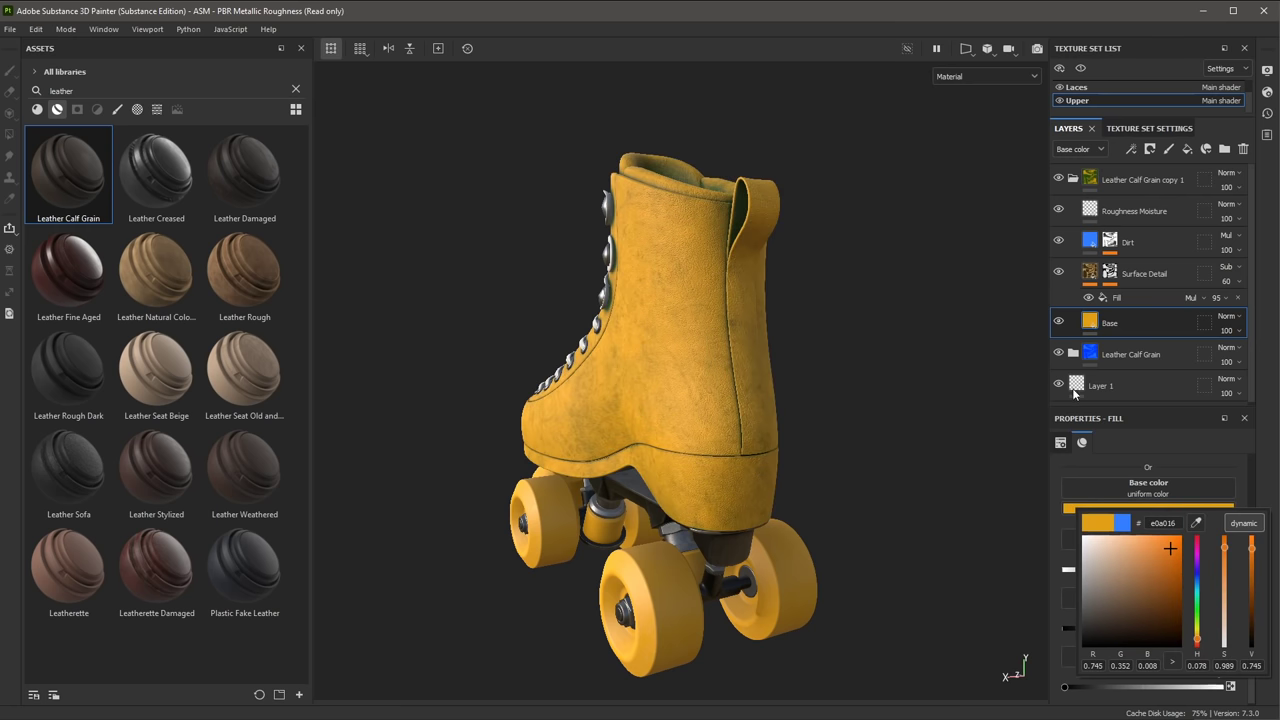
pyautogui.click(1092, 240)
# Eyedrop the copy's orange into its Dirt layer colour, then collapse the folder and orbit
pyautogui.click(1092, 240)
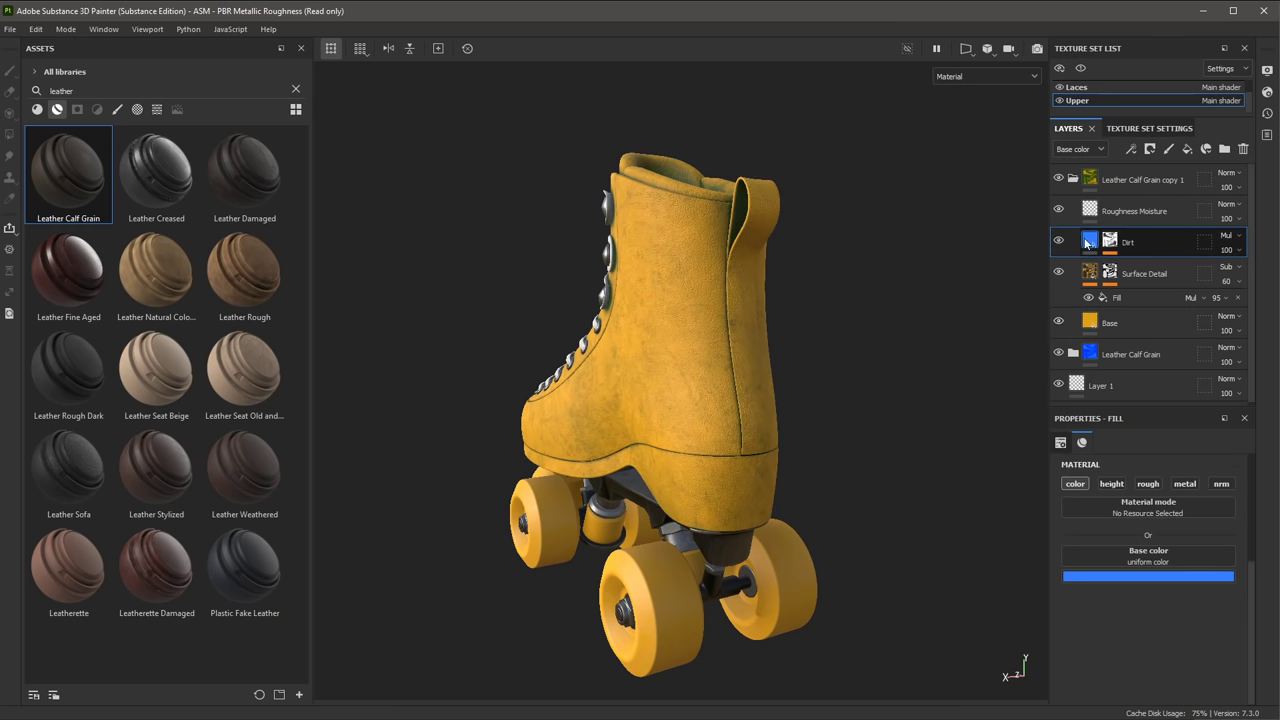
pyautogui.click(1070, 577)
pyautogui.click(1189, 420)
pyautogui.click(1090, 322)
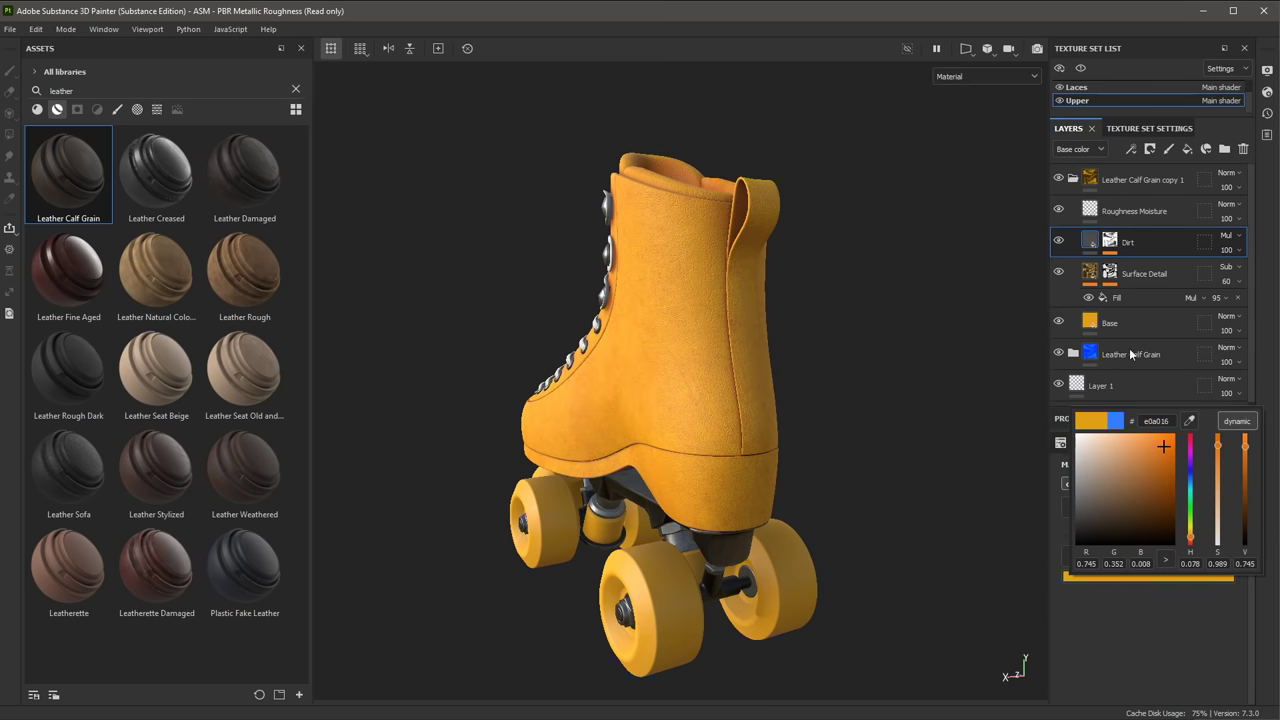
pyautogui.click(1142, 639)
pyautogui.click(1073, 179)
pyautogui.keyDown('alt'); pyautogui.moveTo(746, 338); pyautogui.dragTo(820, 323); pyautogui.keyUp('alt')
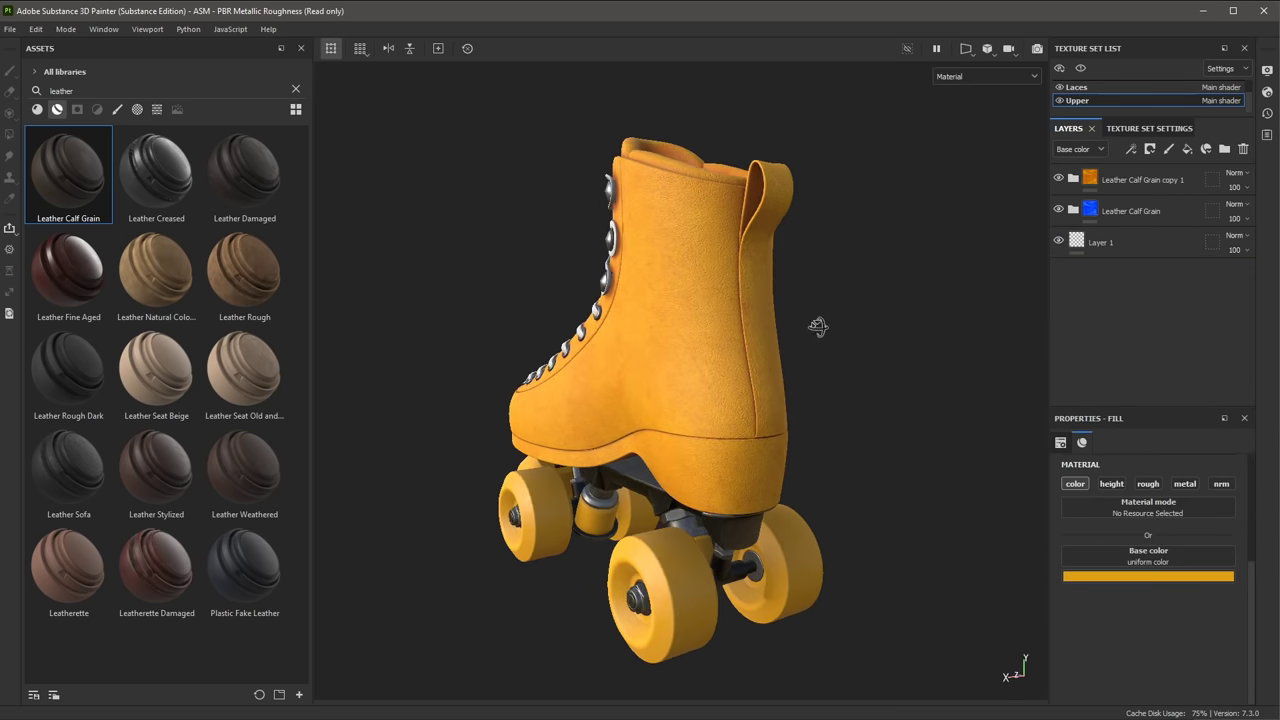
# Geometry-mask the orange leather copy to only the heel Loop mesh and orbit to check
pyautogui.click(1213, 179)
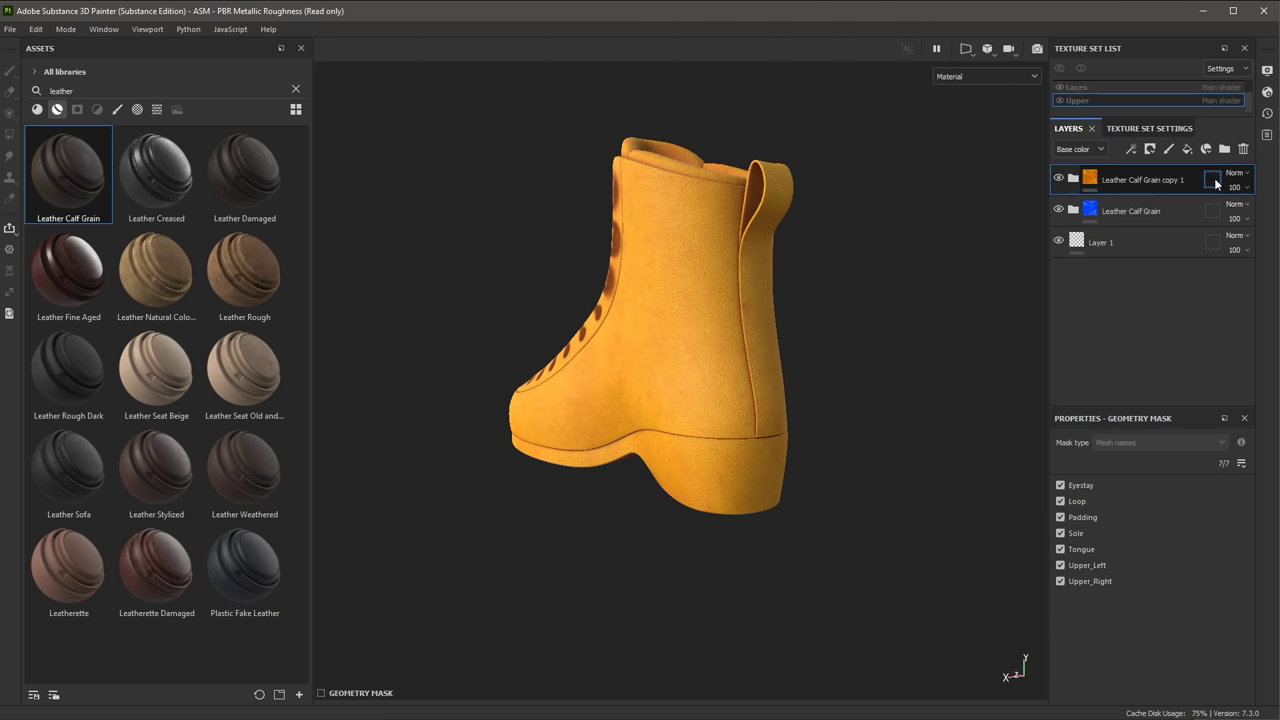
pyautogui.moveTo(388, 100); pyautogui.dragTo(876, 568)
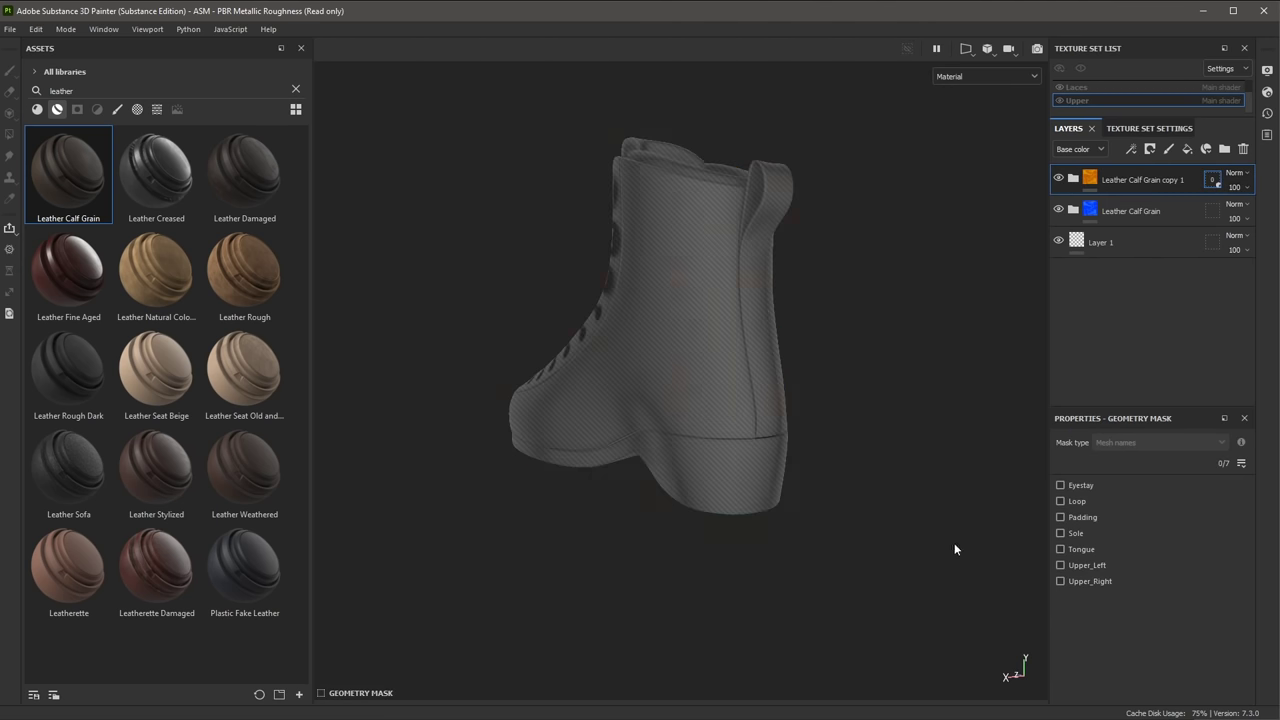
pyautogui.click(779, 214)
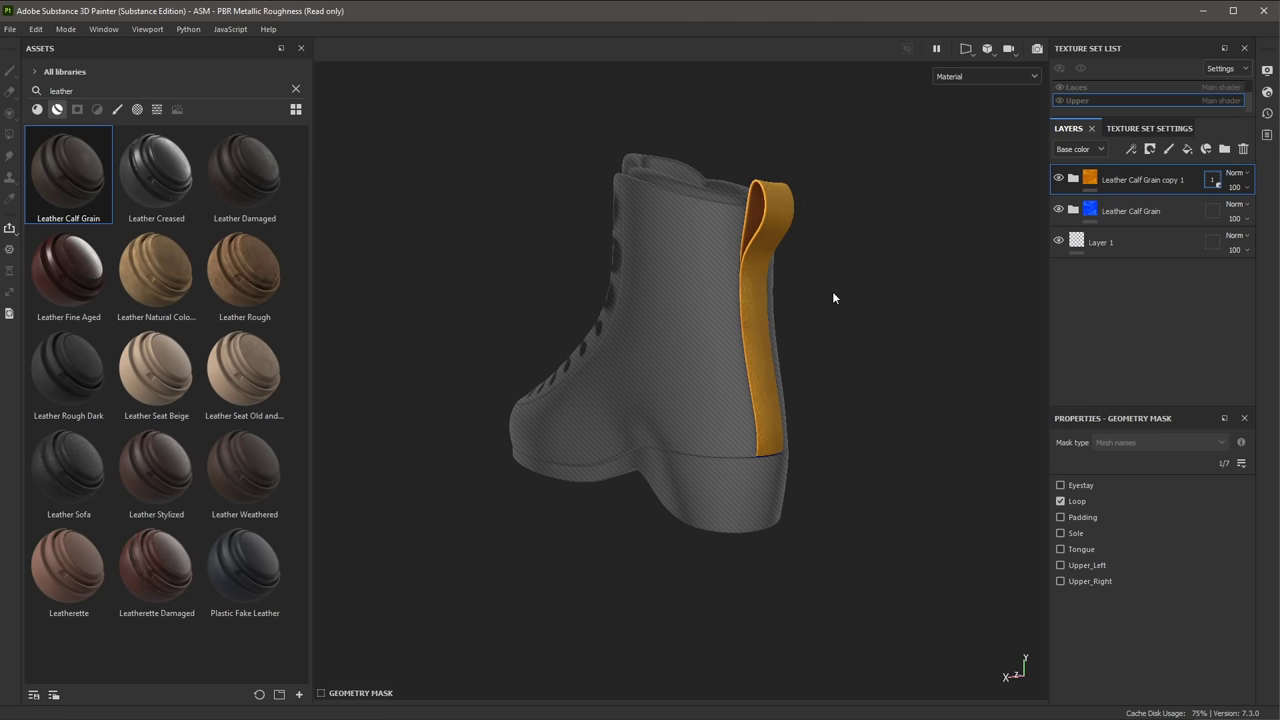
pyautogui.click(1089, 179)
pyautogui.keyDown('alt'); pyautogui.moveTo(862, 393); pyautogui.dragTo(819, 414); pyautogui.keyUp('alt')
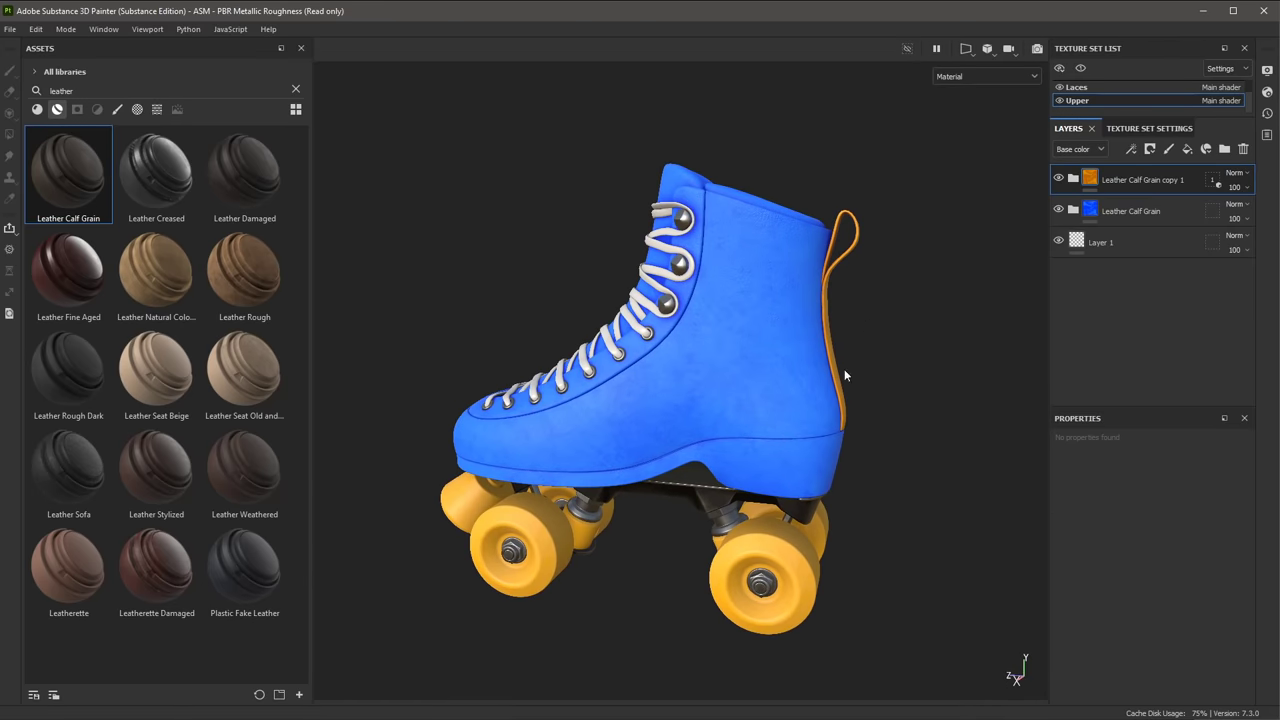
pyautogui.keyDown('alt'); pyautogui.moveTo(860, 254); pyautogui.dragTo(822, 398); pyautogui.keyUp('alt')
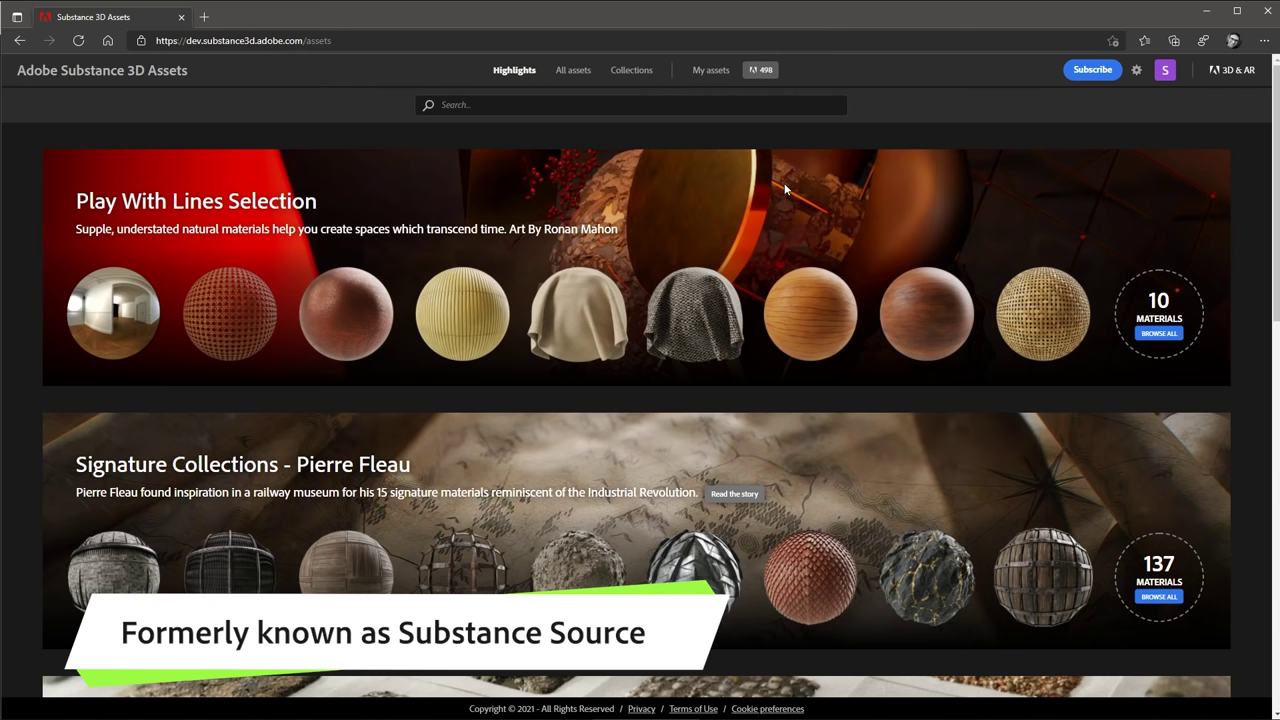
# Search 'rope' and view the Climbing Rope material's details
pyautogui.click(541, 105)
pyautogui.write('rope')
pyautogui.press('Return')
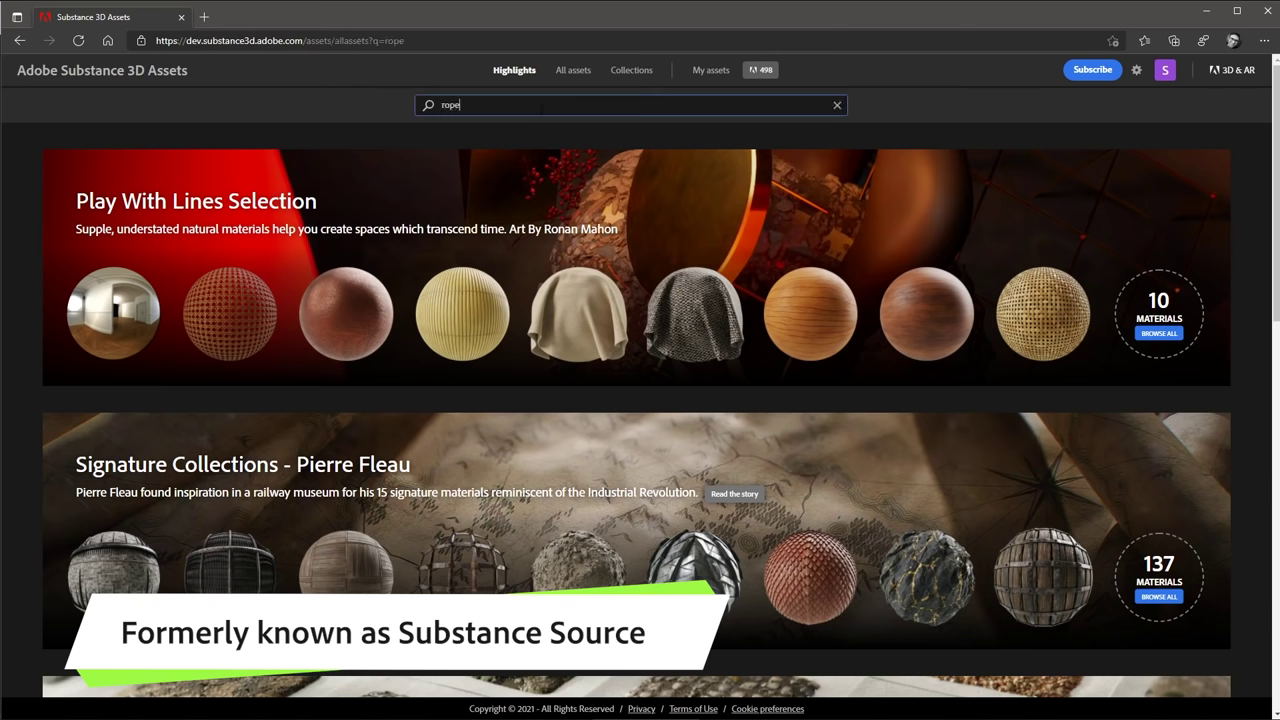
pyautogui.click(910, 293)
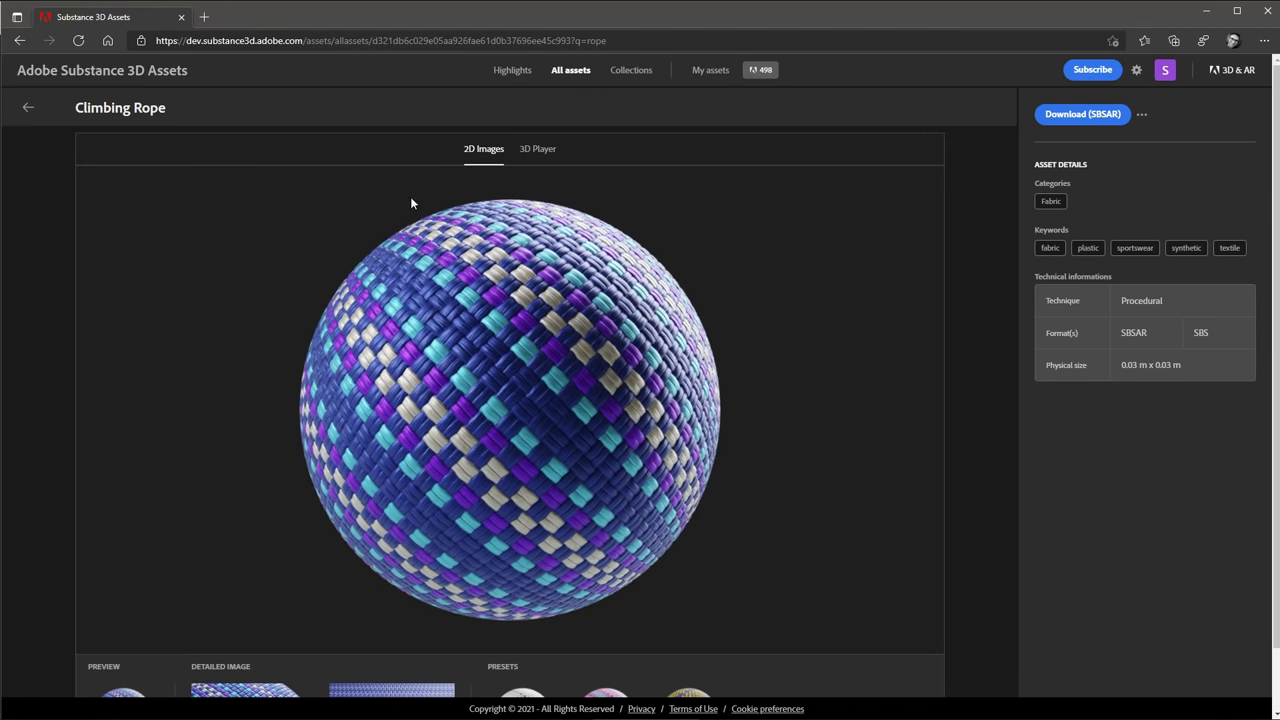
pyautogui.click(25, 110)
# Search 'cotton tech' and view the Cotton Technical Fabric details
pyautogui.click(250, 108)
pyautogui.write('cotton tech')
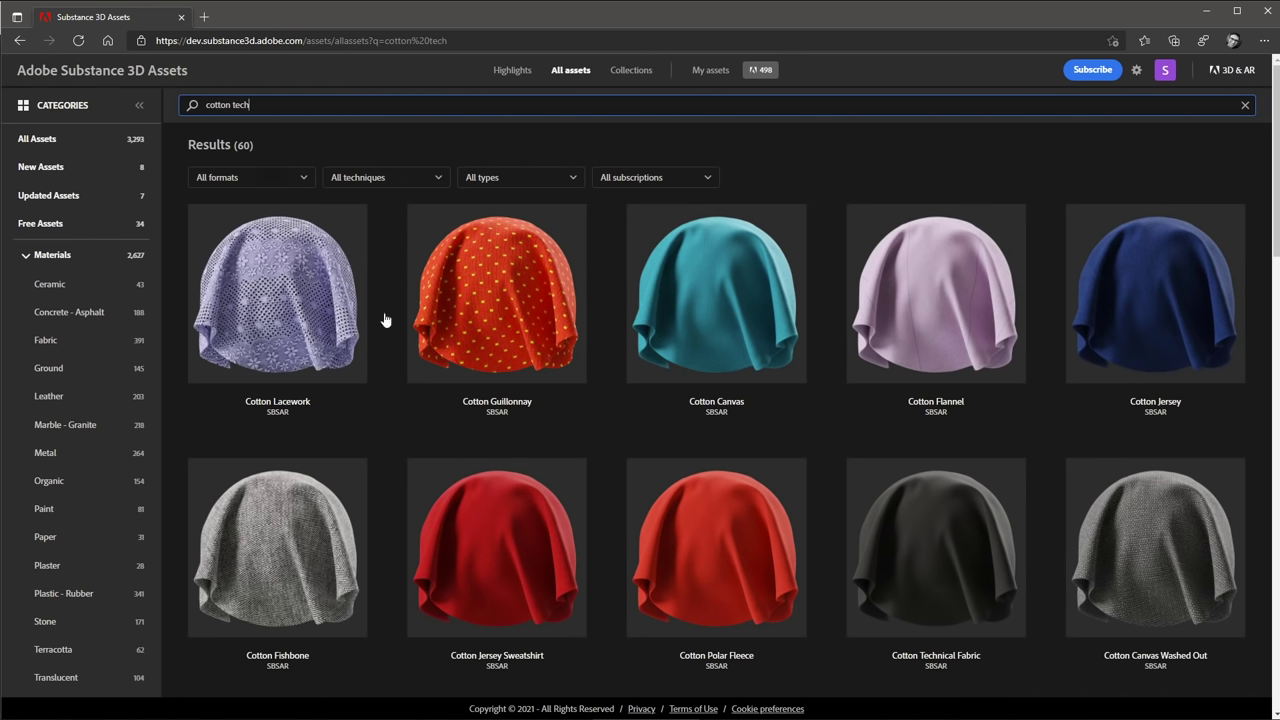
pyautogui.click(935, 521)
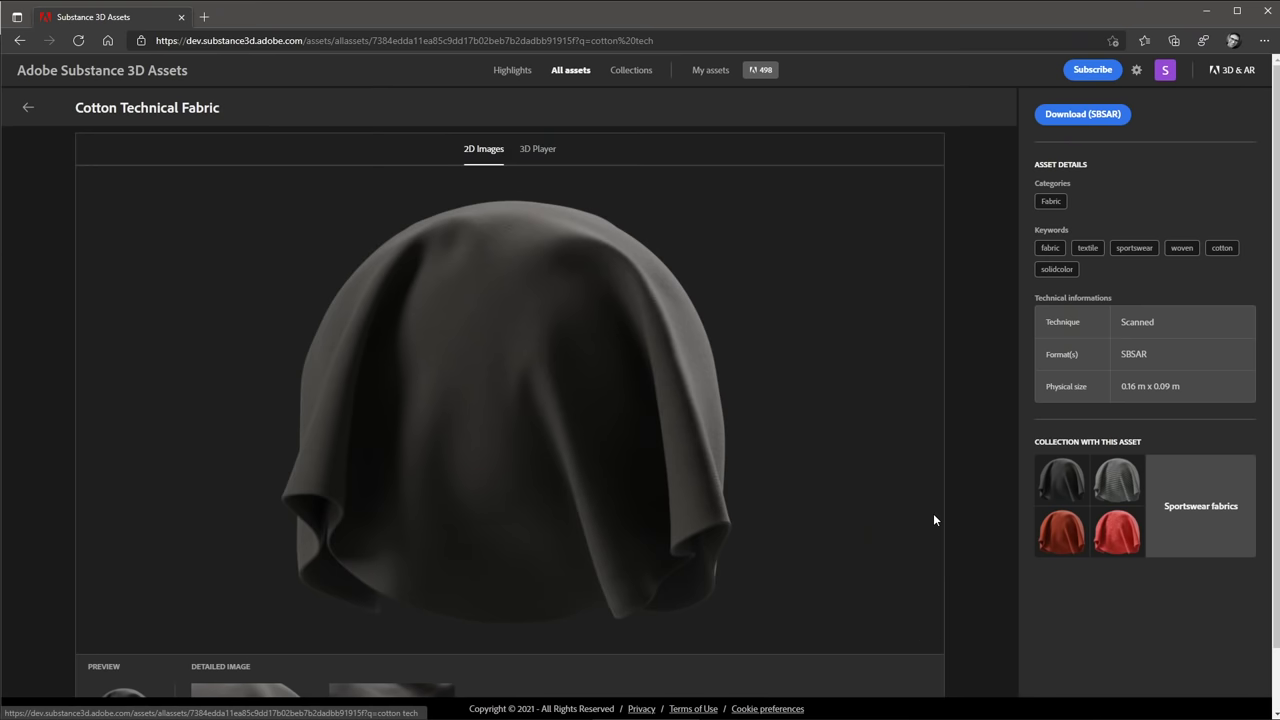
pyautogui.click(27, 110)
# Search 'suede' and open Suede Brushed Downwards
pyautogui.click(275, 105)
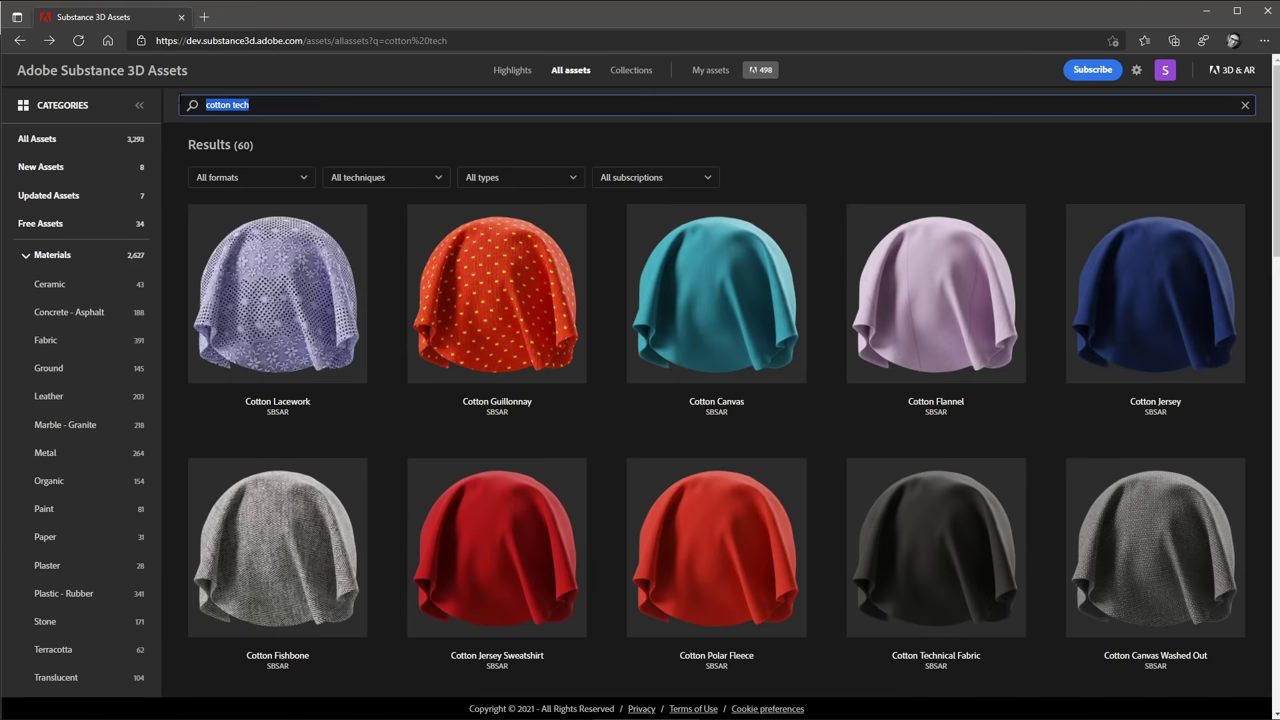
pyautogui.write('suede')
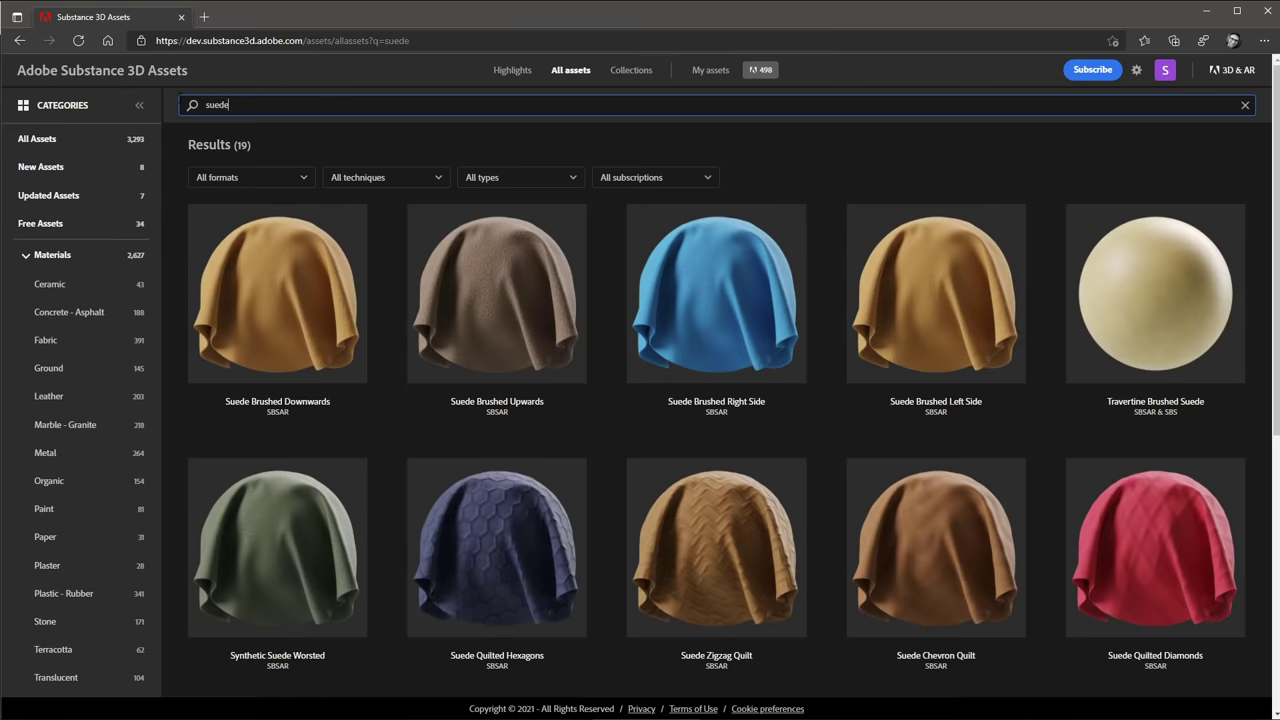
pyautogui.click(270, 256)
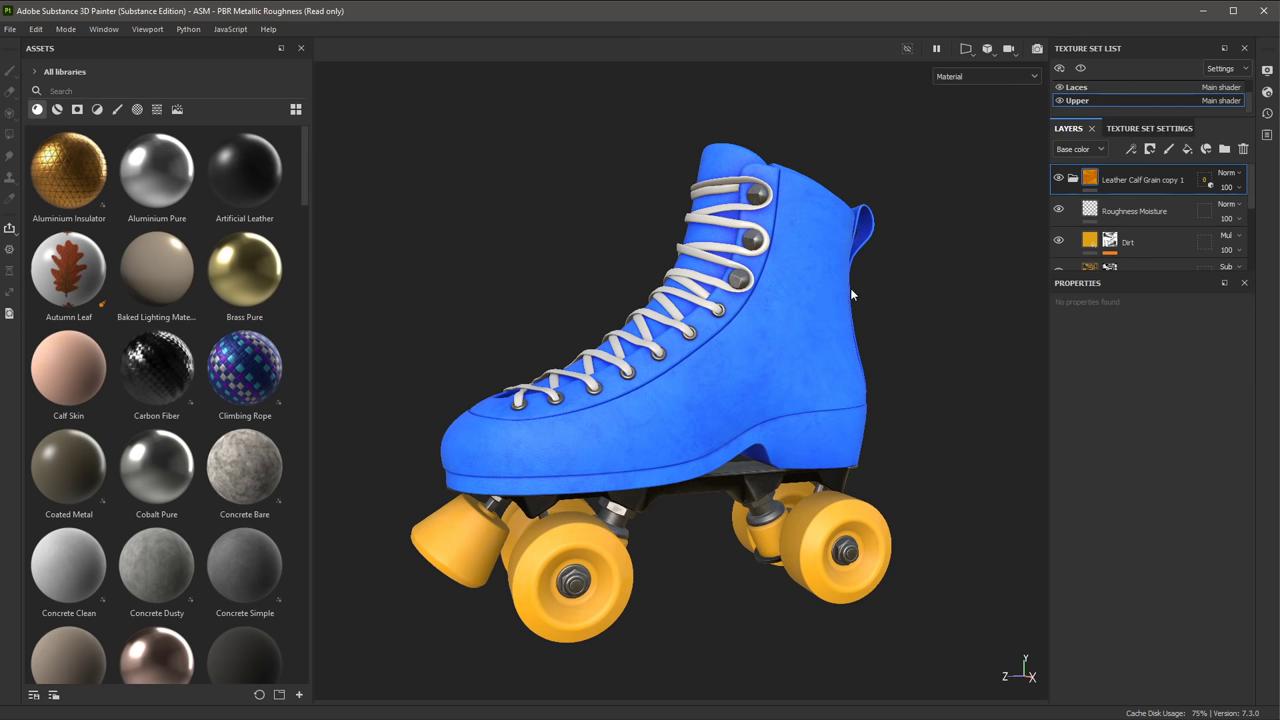
# Add the suede, cotton technical fabric and climbing_rope .sbsar files as import resources
pyautogui.click(10, 29)
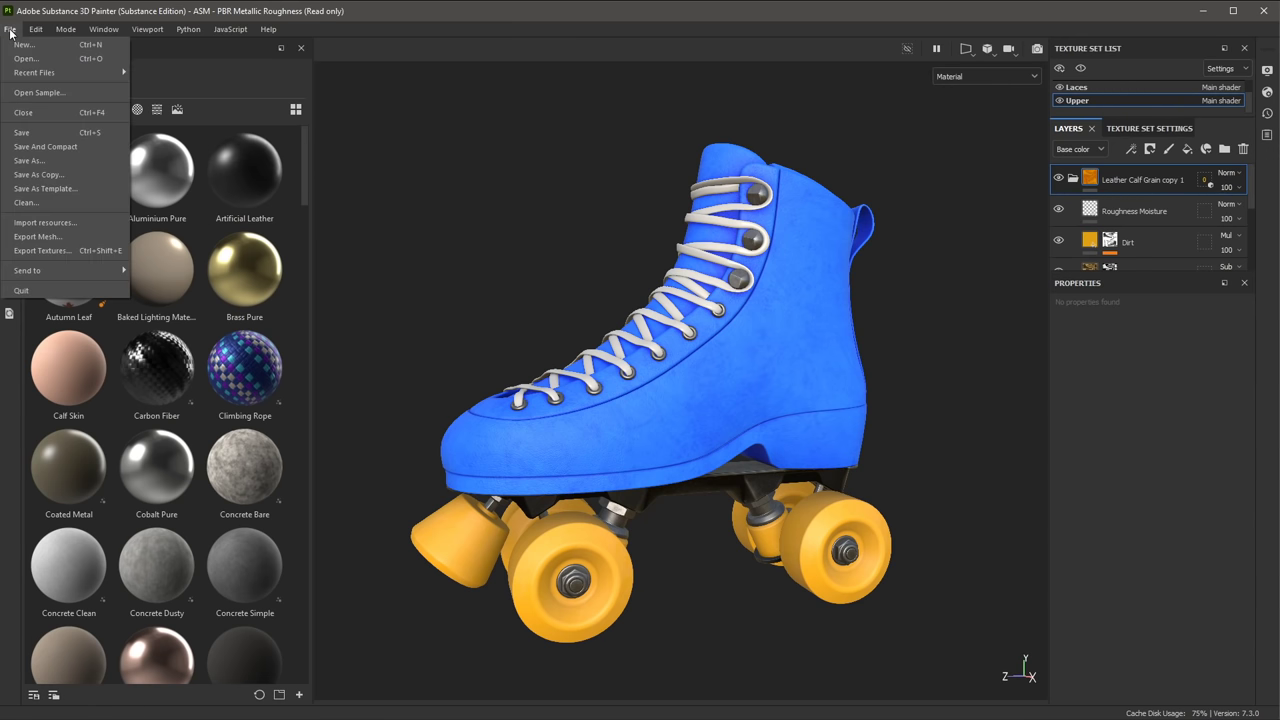
pyautogui.click(44, 222)
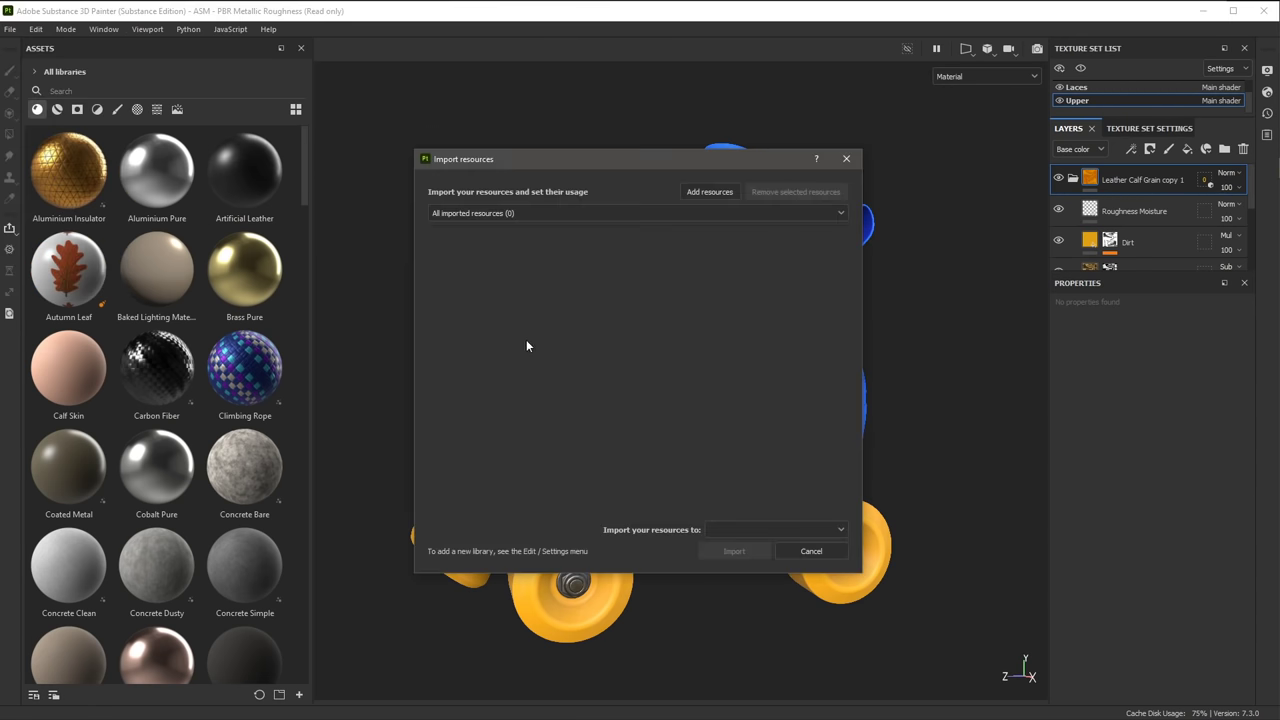
pyautogui.click(705, 192)
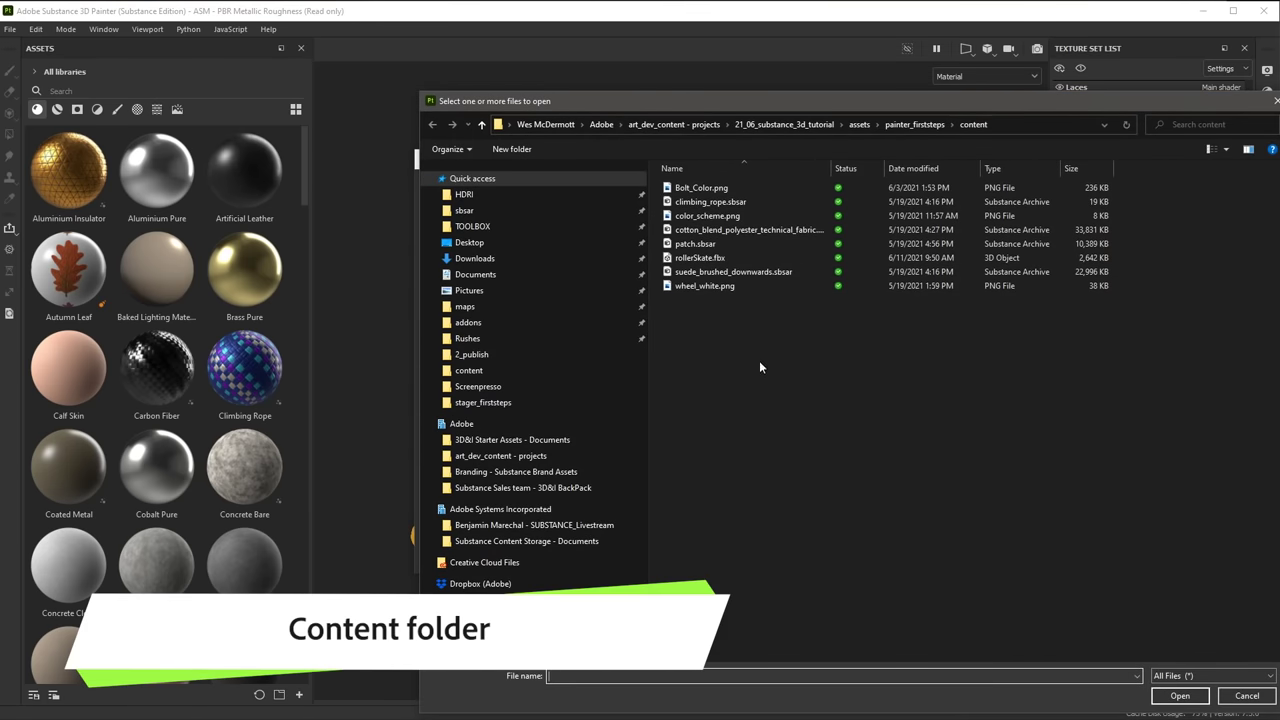
pyautogui.click(710, 277)
pyautogui.keyDown('ctrl'); pyautogui.click(712, 229); pyautogui.keyUp('ctrl')
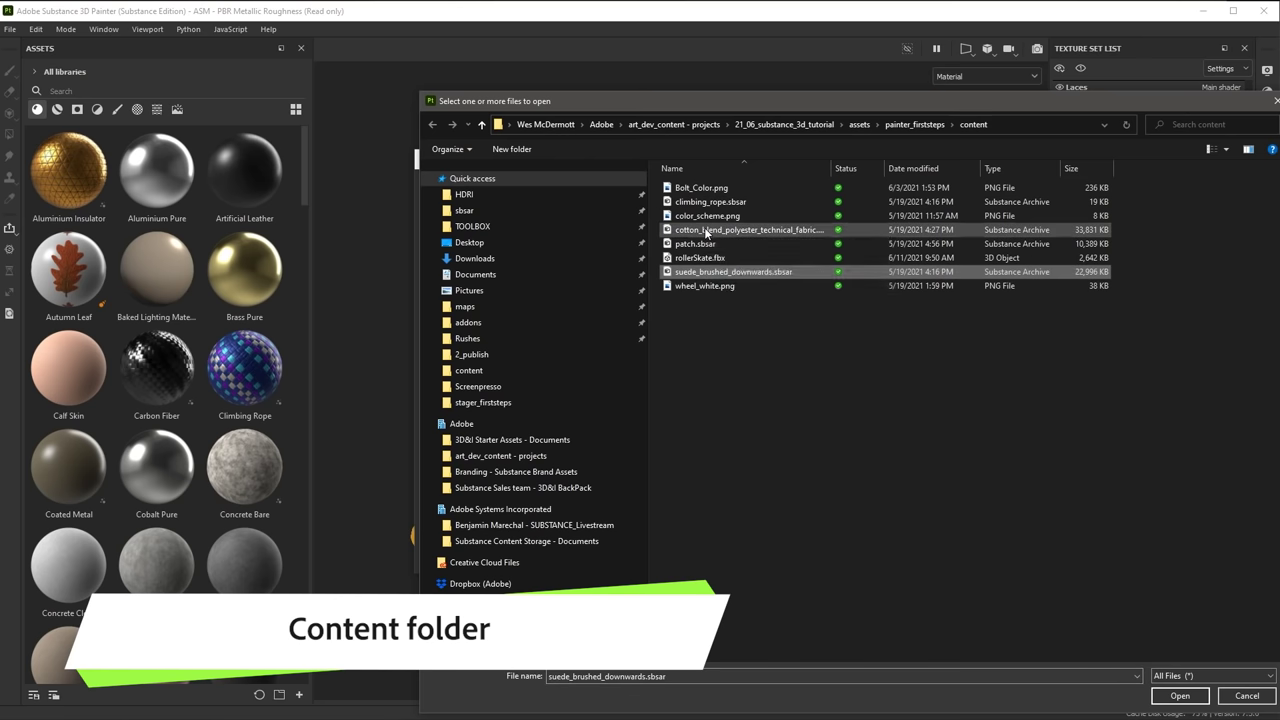
pyautogui.keyDown('ctrl'); pyautogui.click(710, 202); pyautogui.keyUp('ctrl')
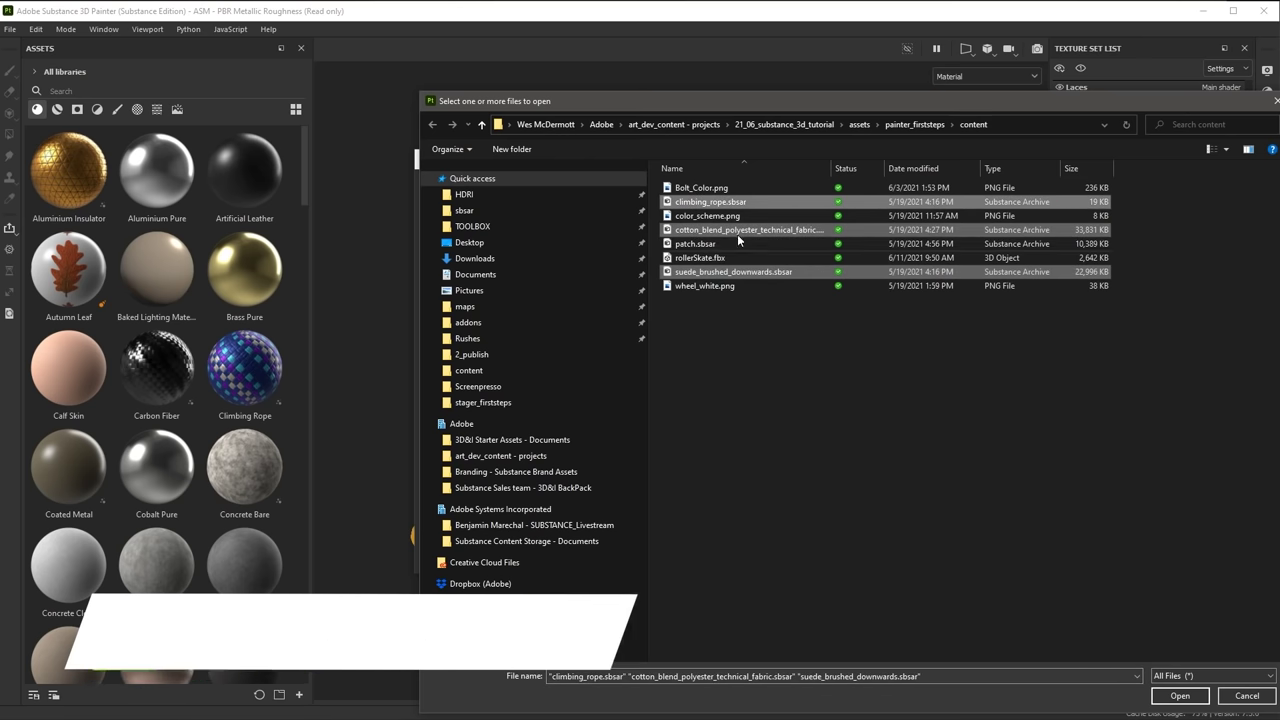
pyautogui.click(1178, 695)
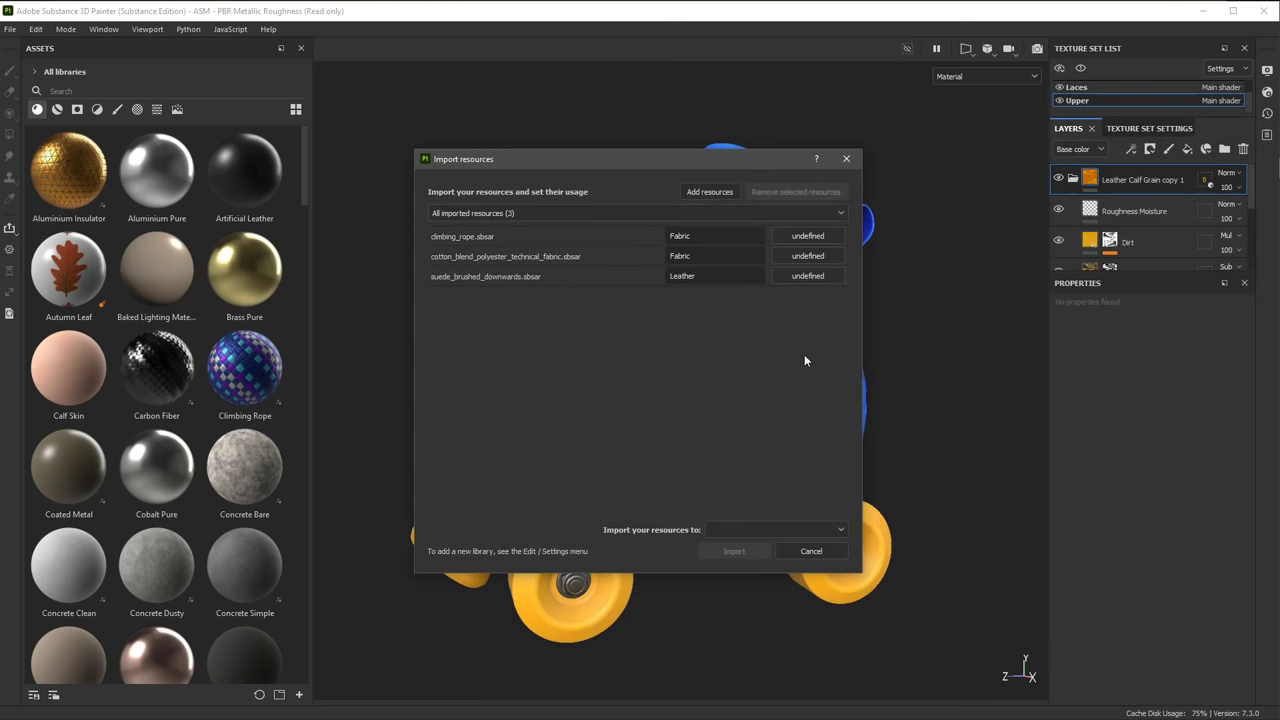
# Set the usage of all three files to basematerial
pyautogui.click(815, 236)
pyautogui.click(845, 254)
pyautogui.click(808, 256)
pyautogui.click(811, 274)
pyautogui.click(808, 276)
pyautogui.click(834, 296)
pyautogui.click(736, 377)
# Import them into the ASM - PBR Metallic Roughness project and clear the asset filter
pyautogui.click(835, 530)
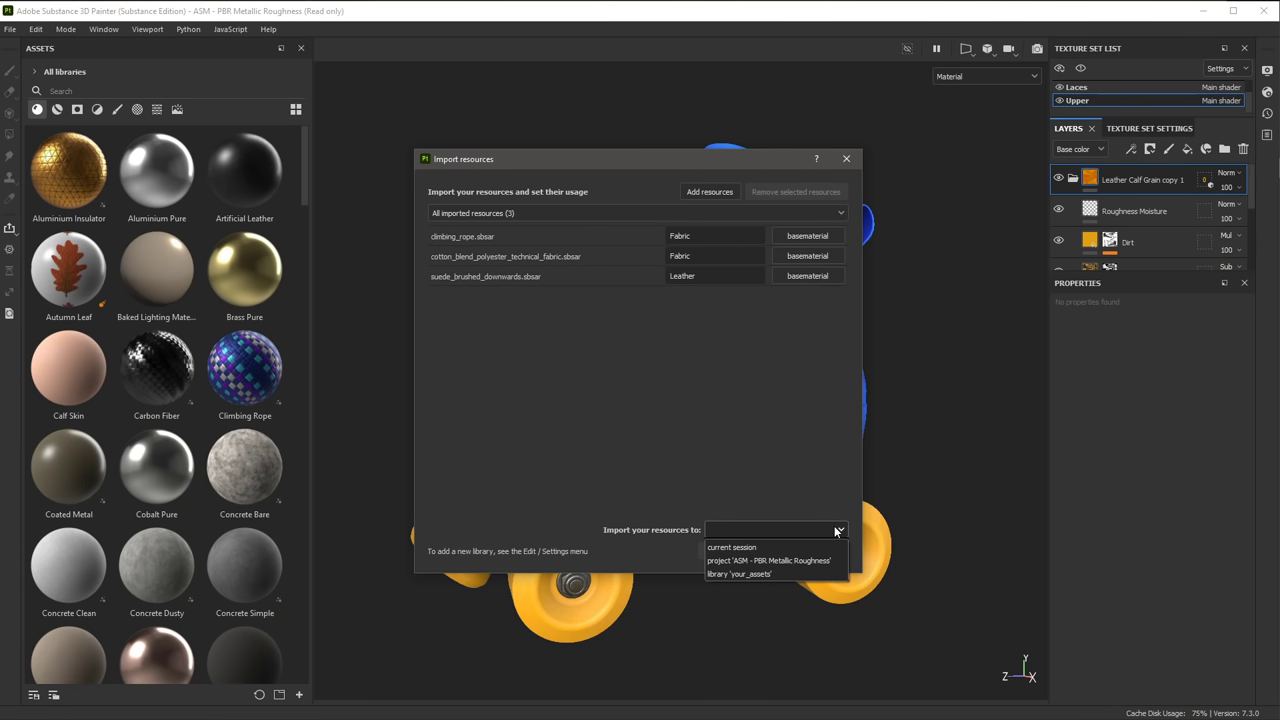
pyautogui.click(765, 560)
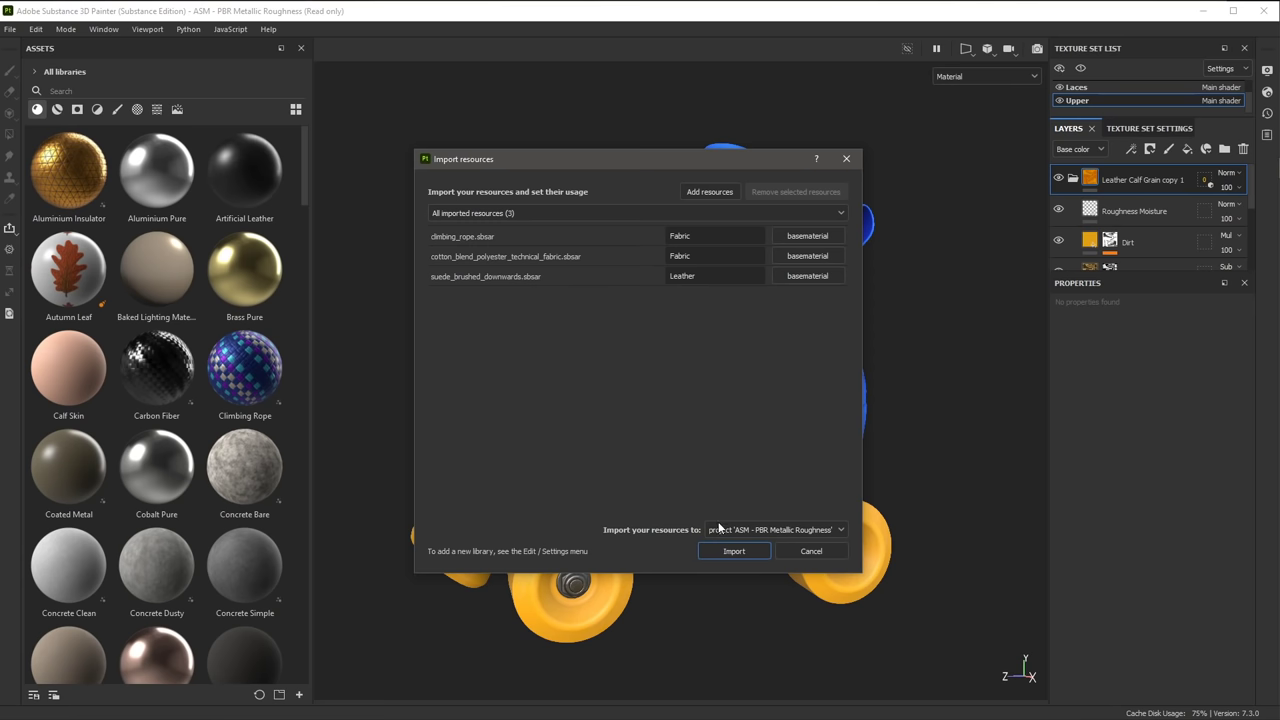
pyautogui.click(744, 552)
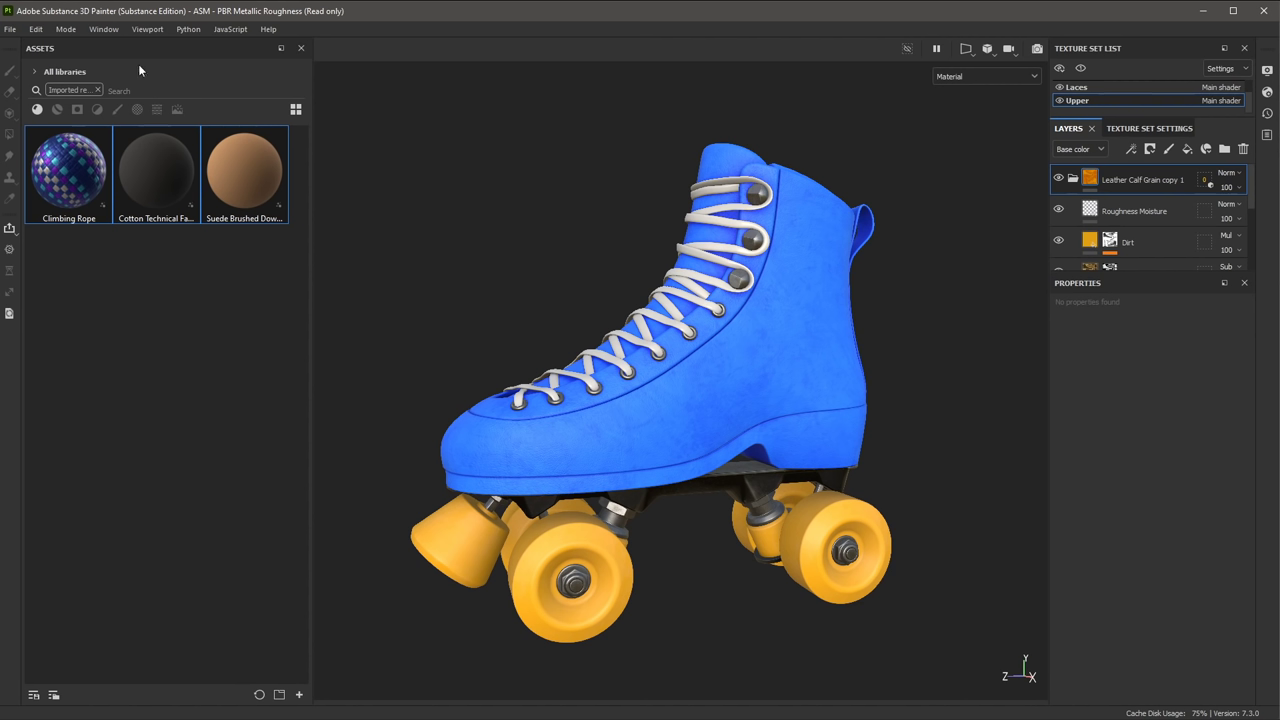
pyautogui.click(98, 89)
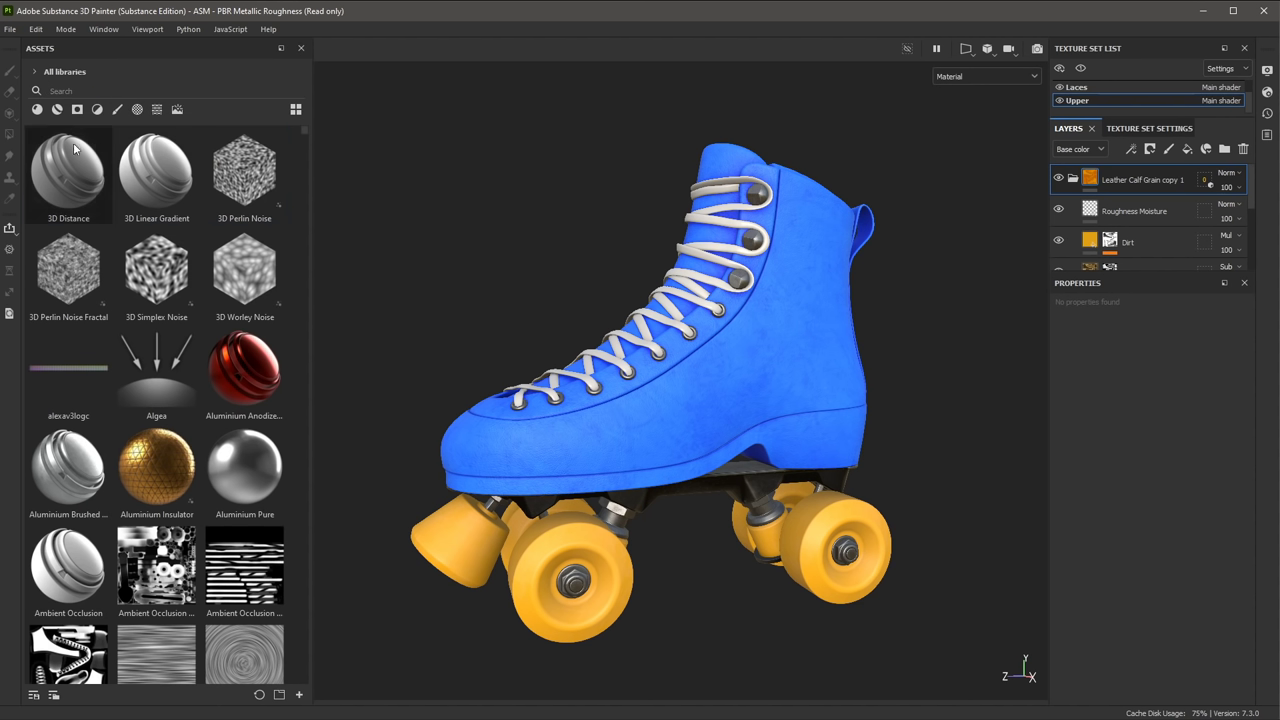
# Drag the Climbing Rope material from the materials filter onto the laces
pyautogui.click(37, 111)
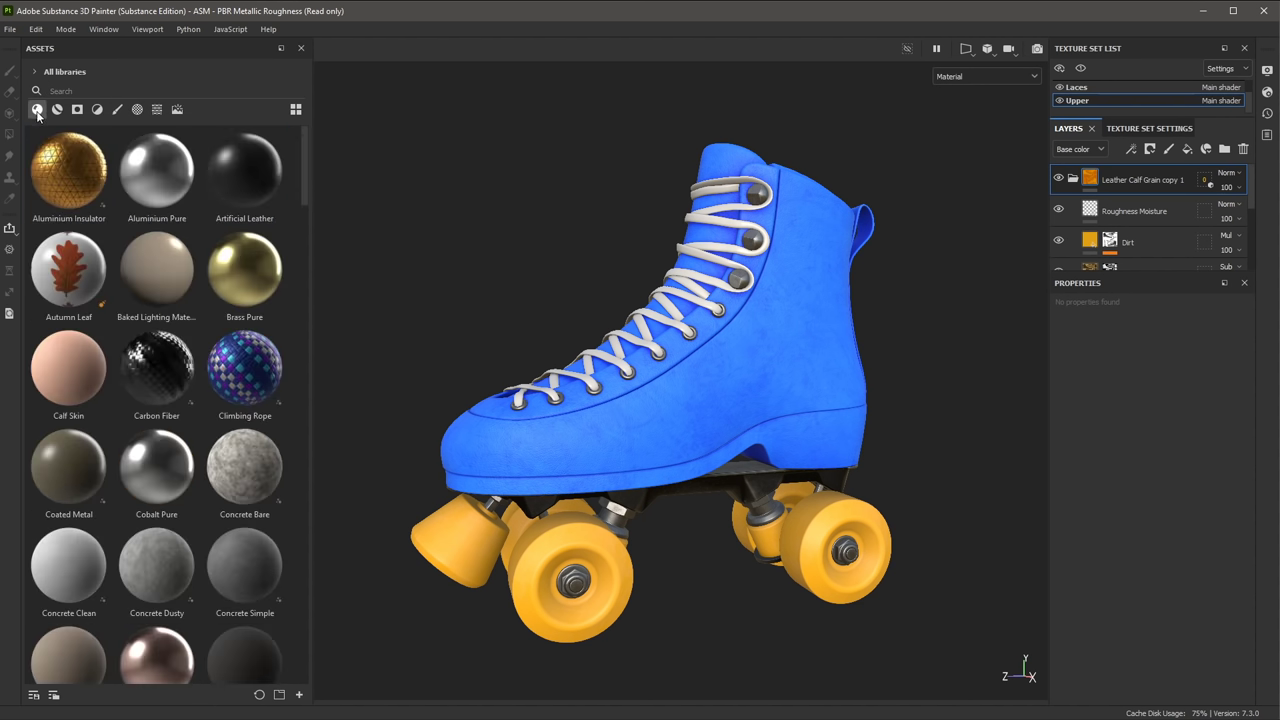
pyautogui.moveTo(250, 385)
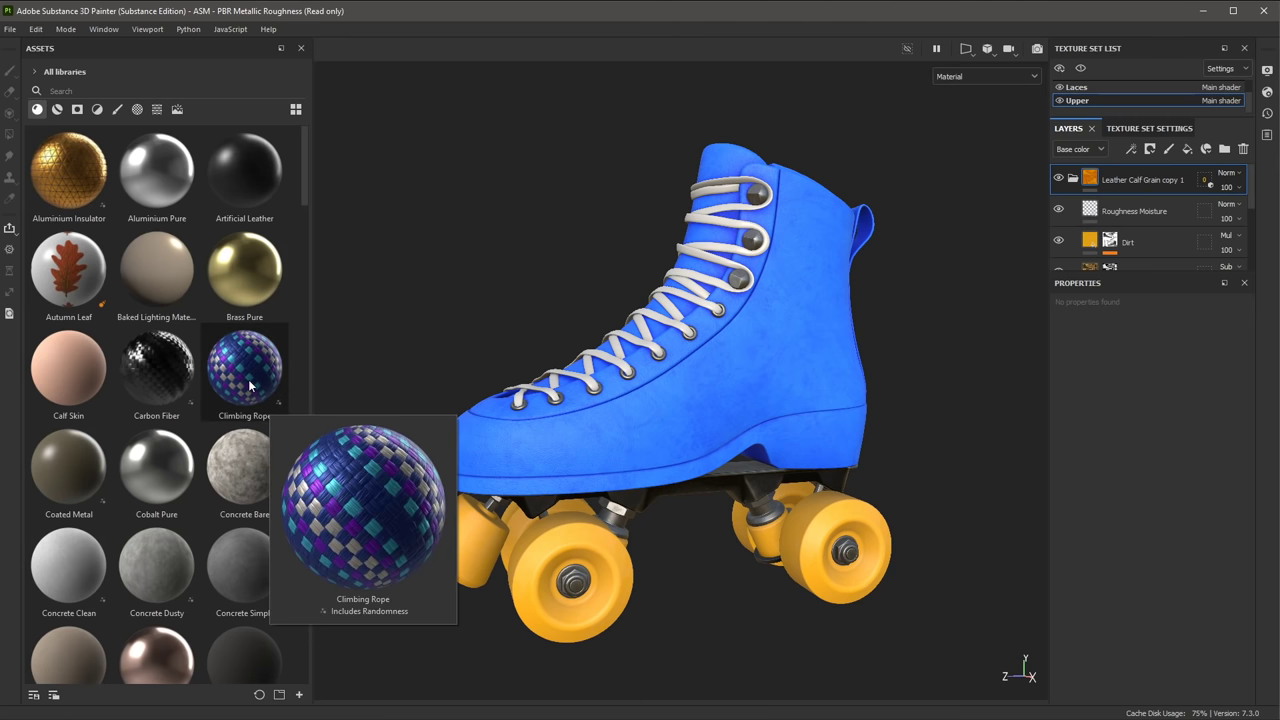
pyautogui.keyDown('alt'); pyautogui.moveTo(434, 380); pyautogui.dragTo(700, 335); pyautogui.keyUp('alt')
pyautogui.keyDown('alt'); pyautogui.moveTo(636, 421); pyautogui.dragTo(720, 415); pyautogui.keyUp('alt')
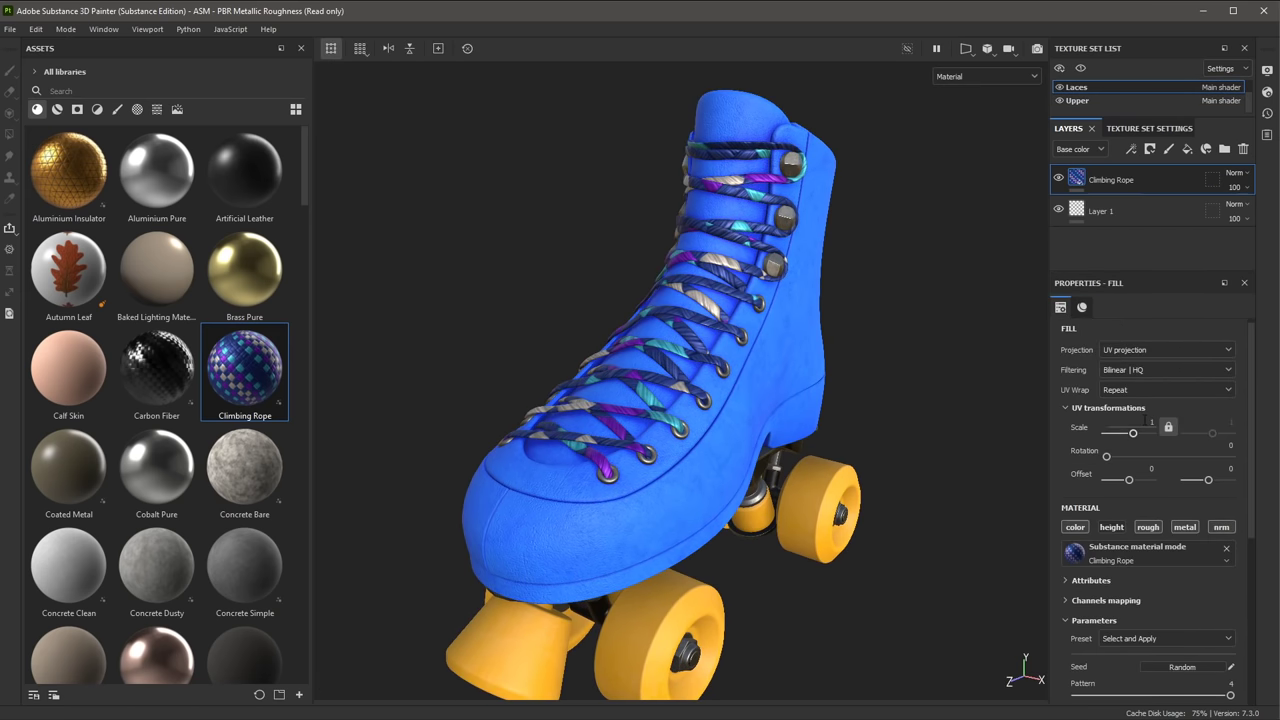
# Make the rope braid denser and set Pattern Color 2 to yellow and Pattern Color 3 to blue
pyautogui.click(1168, 427)
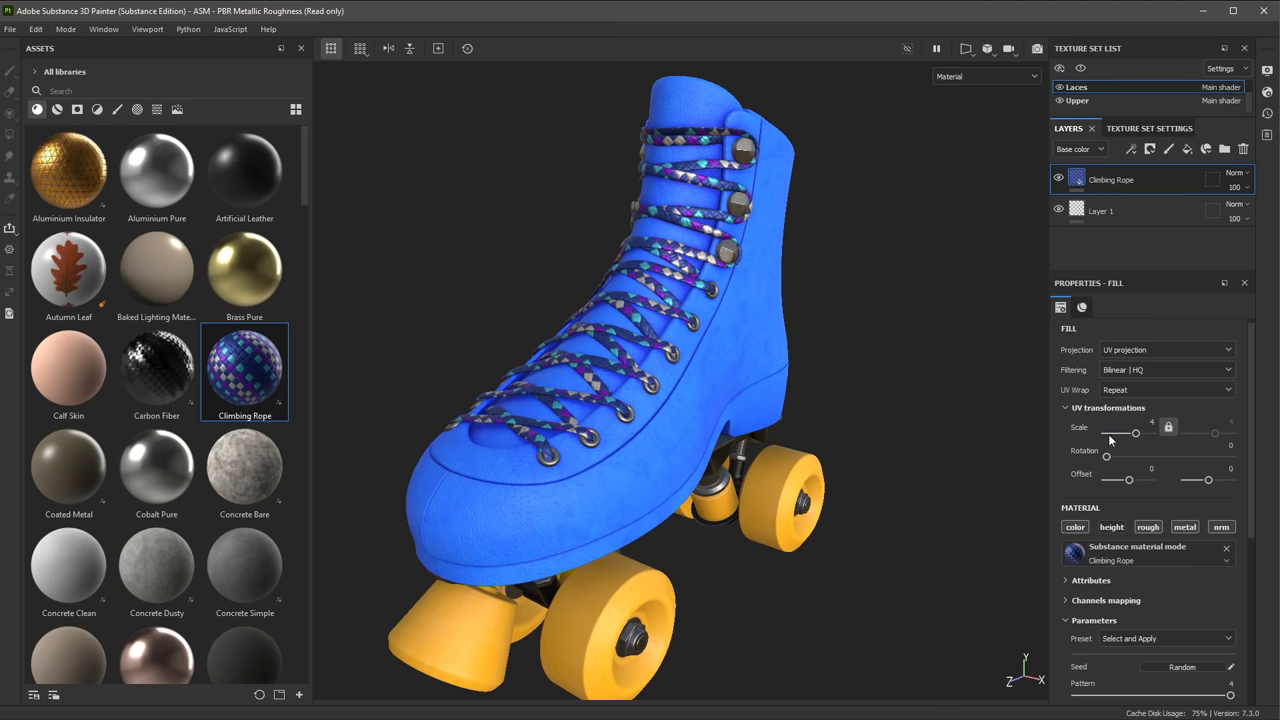
pyautogui.scroll(-5, 1180, 590)
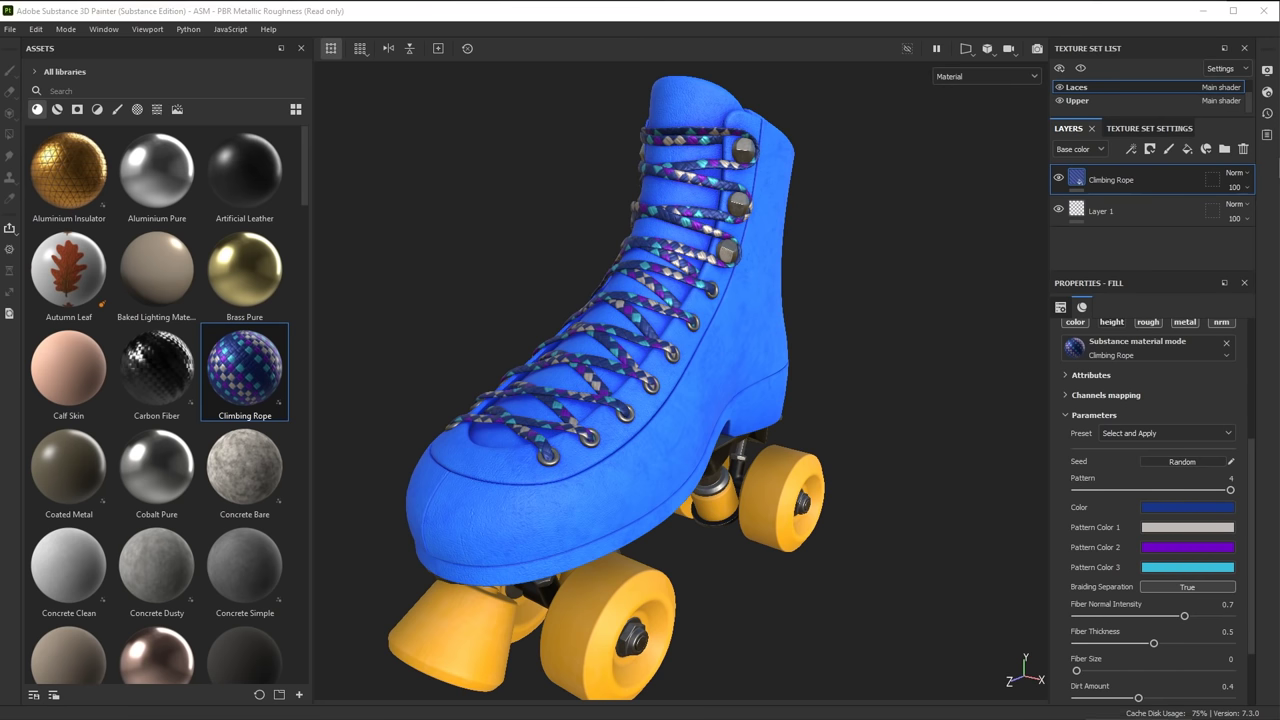
pyautogui.click(1187, 507)
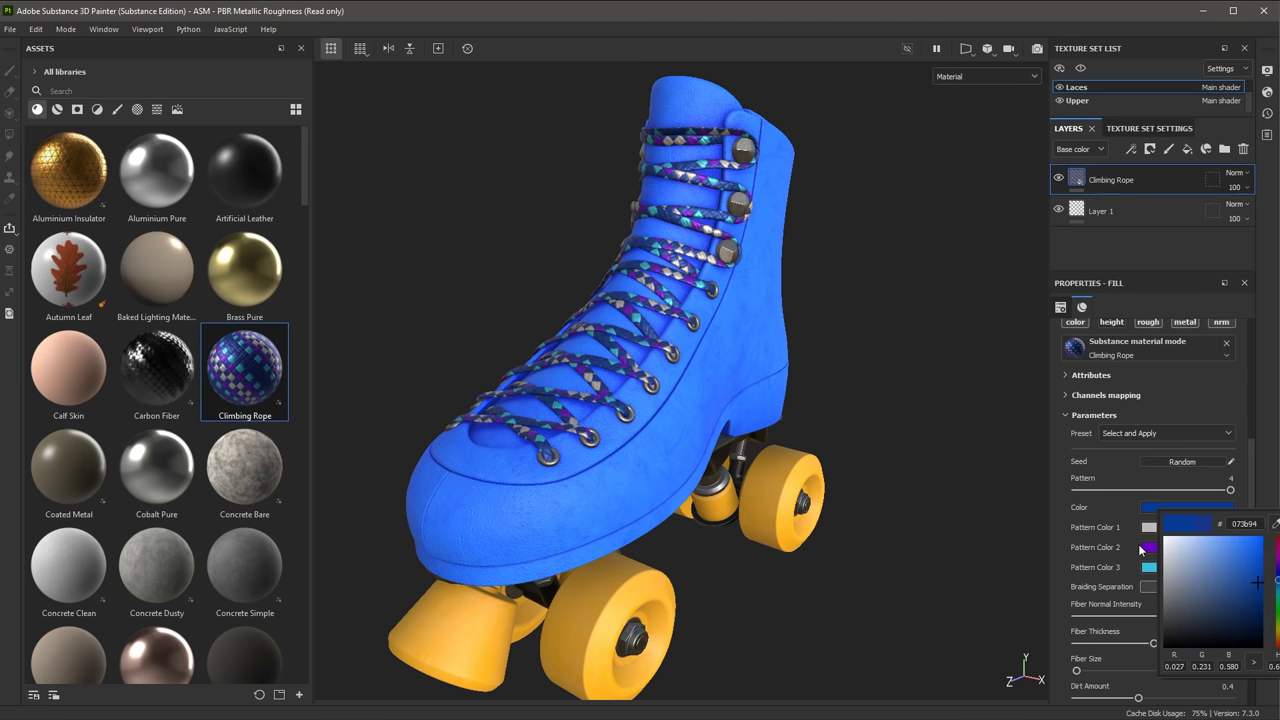
pyautogui.click(1187, 547)
pyautogui.moveTo(1266, 600); pyautogui.dragTo(1266, 673)
pyautogui.click(1240, 587)
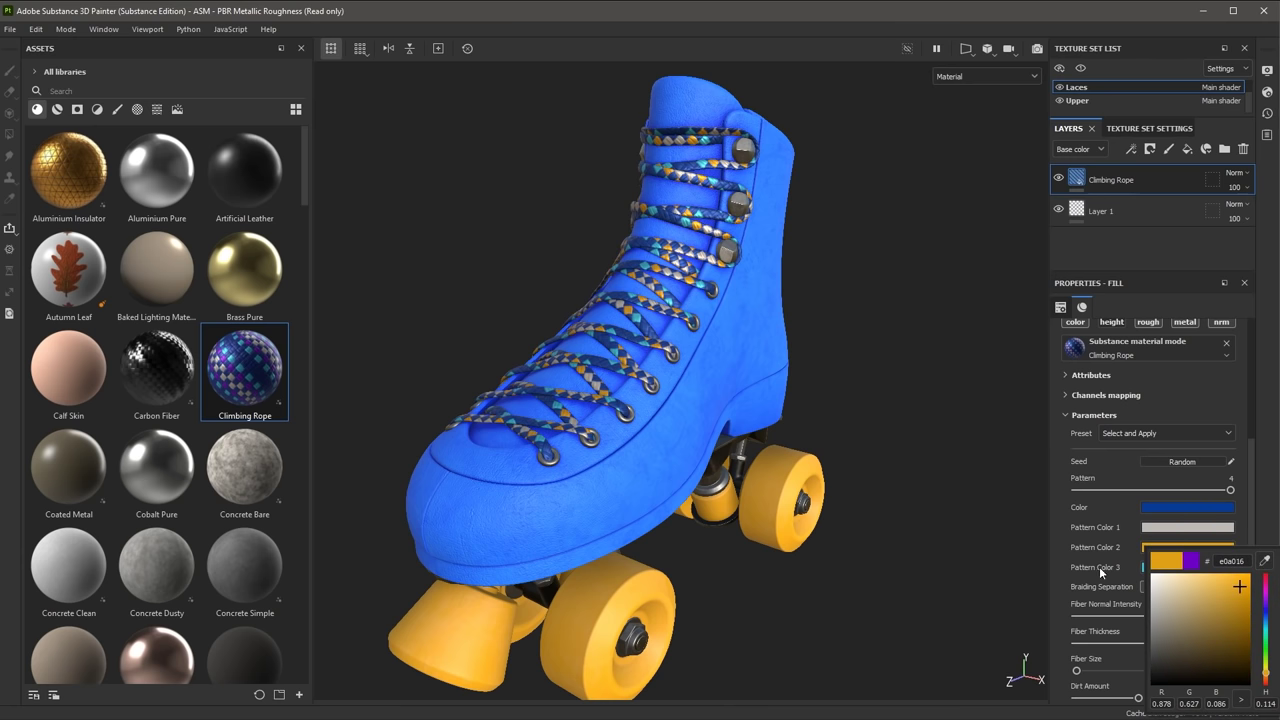
pyautogui.click(1187, 567)
pyautogui.click(1266, 465)
pyautogui.click(914, 372)
pyautogui.keyDown('alt'); pyautogui.moveTo(914, 372); pyautogui.dragTo(805, 291); pyautogui.keyUp('alt')
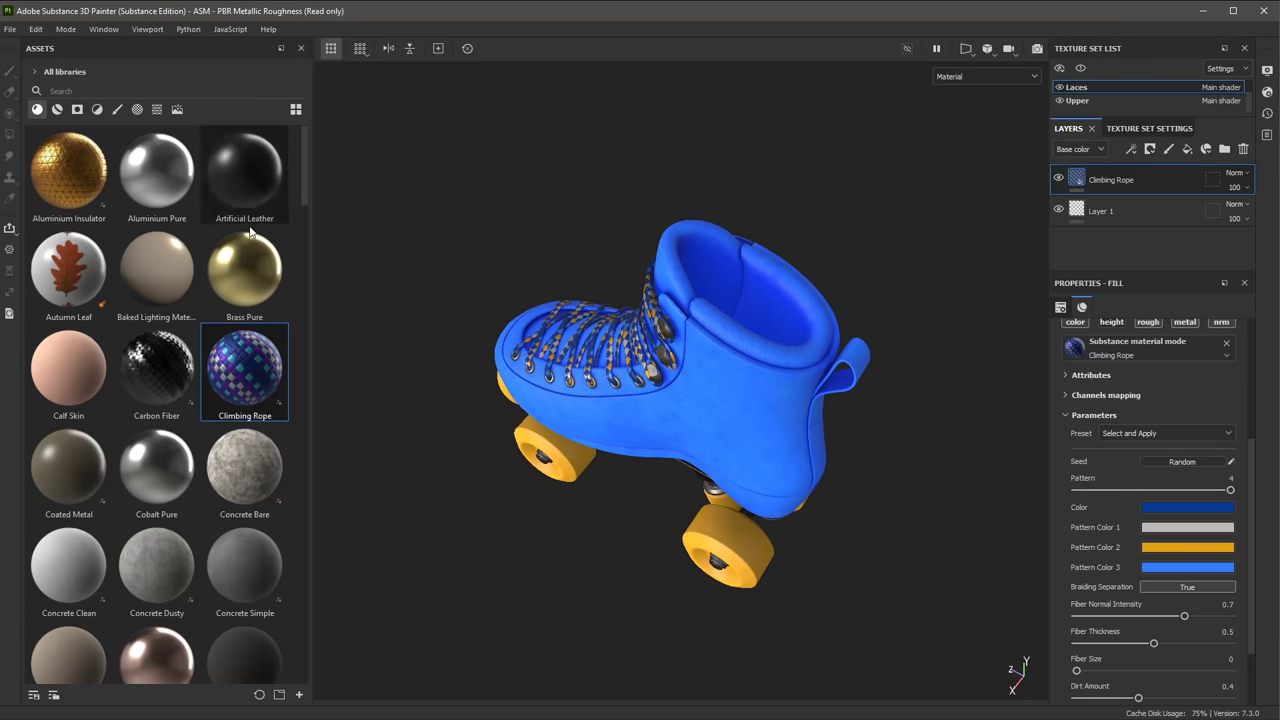
# Add a blue Cotton Technical Fabric layer masked to the Padding mesh only
pyautogui.click(80, 92)
pyautogui.write('cotton')
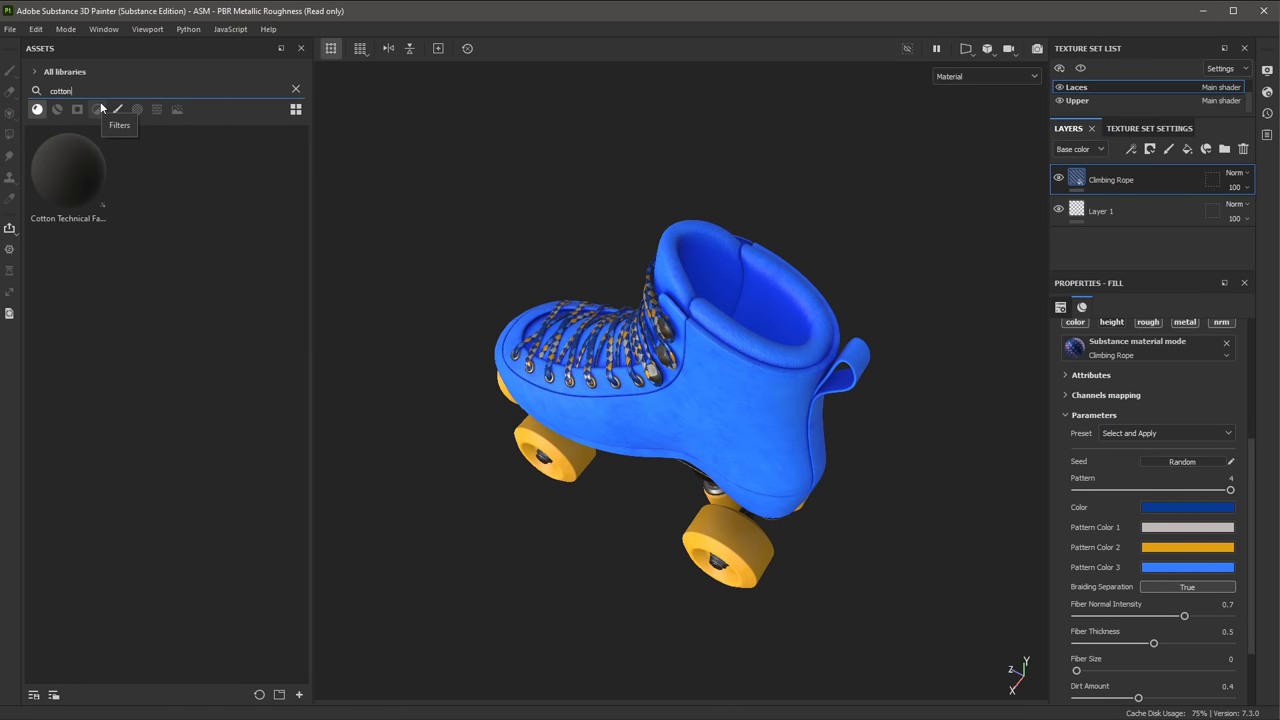
pyautogui.moveTo(58, 153); pyautogui.dragTo(777, 379)
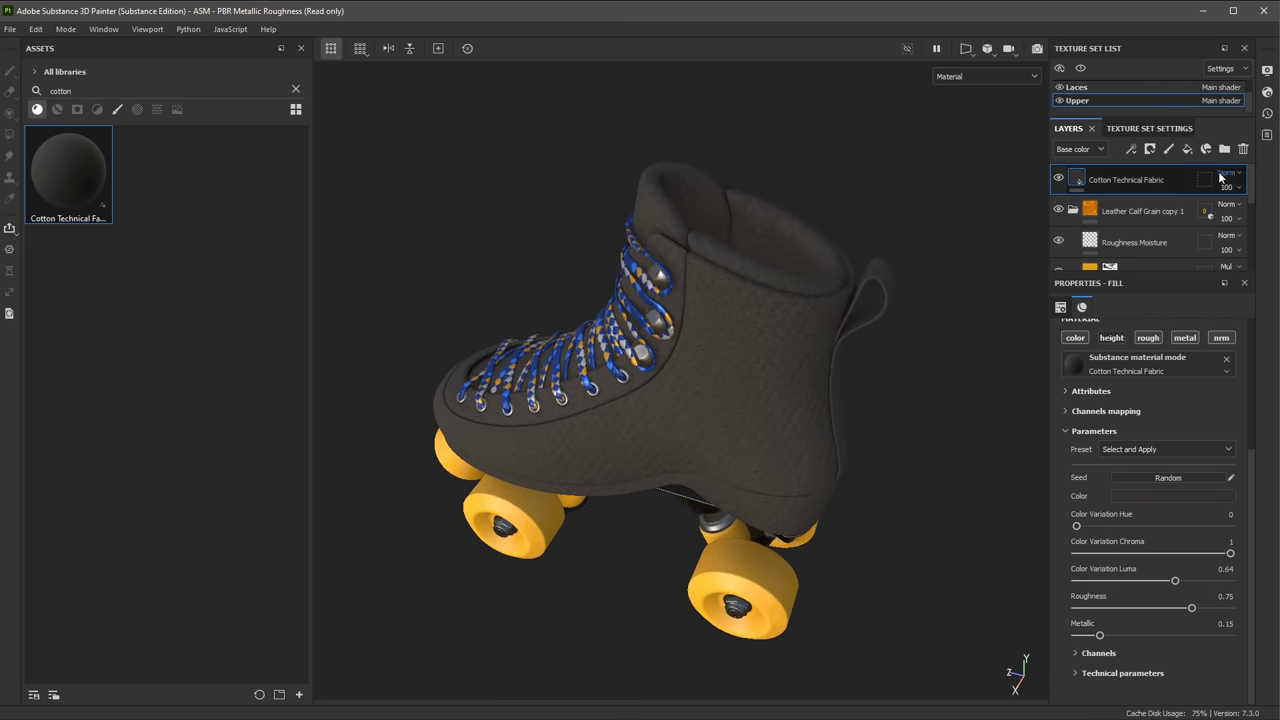
pyautogui.click(1206, 178)
pyautogui.keyDown('ctrl'); pyautogui.moveTo(371, 120); pyautogui.dragTo(910, 588); pyautogui.keyUp('ctrl')
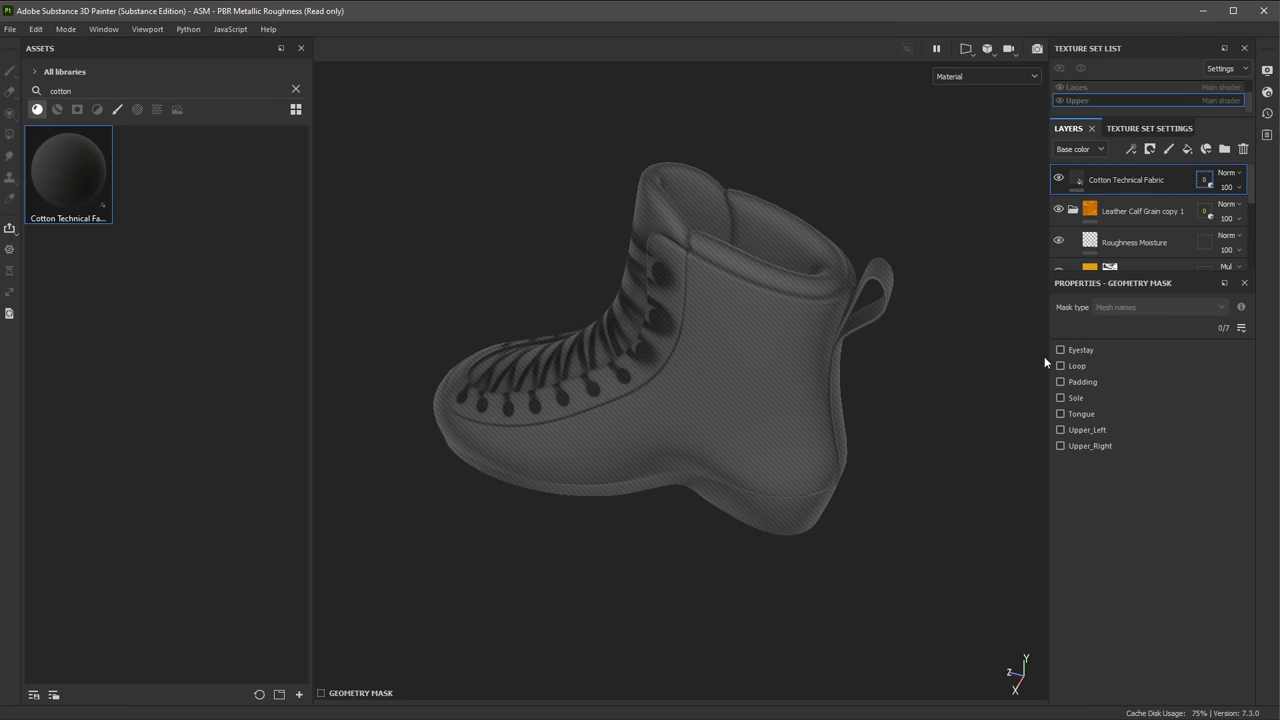
pyautogui.click(790, 220)
pyautogui.click(1077, 179)
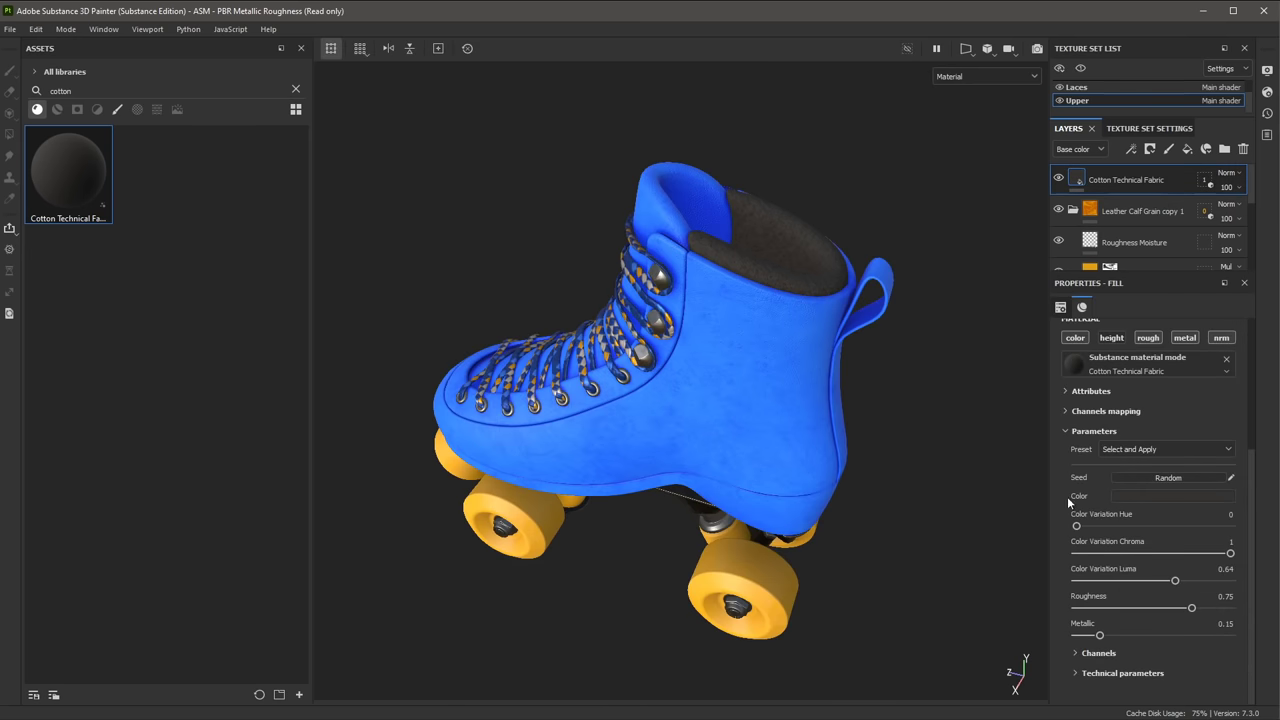
pyautogui.click(1115, 497)
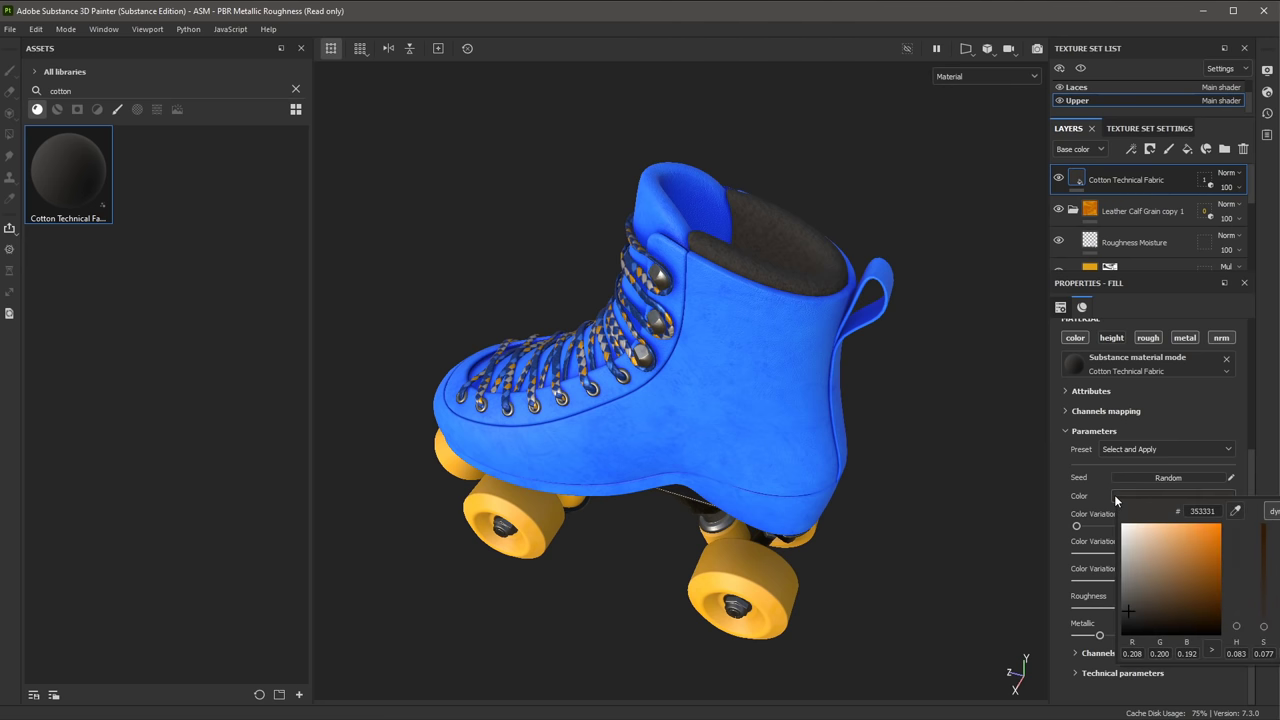
pyautogui.click(1236, 510)
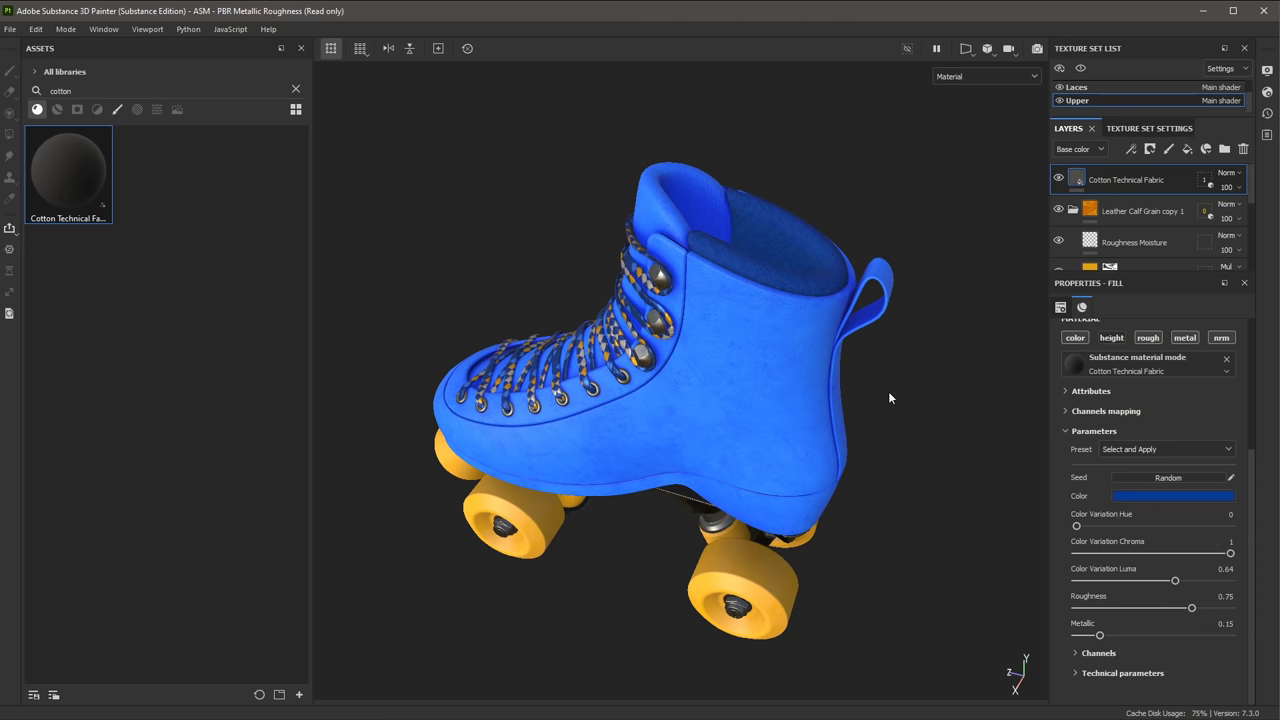
# Restrict the orange leather layer's geometry mask to the Loop mesh only
pyautogui.keyDown('alt'); pyautogui.moveTo(897, 387); pyautogui.dragTo(858, 221); pyautogui.keyUp('alt')
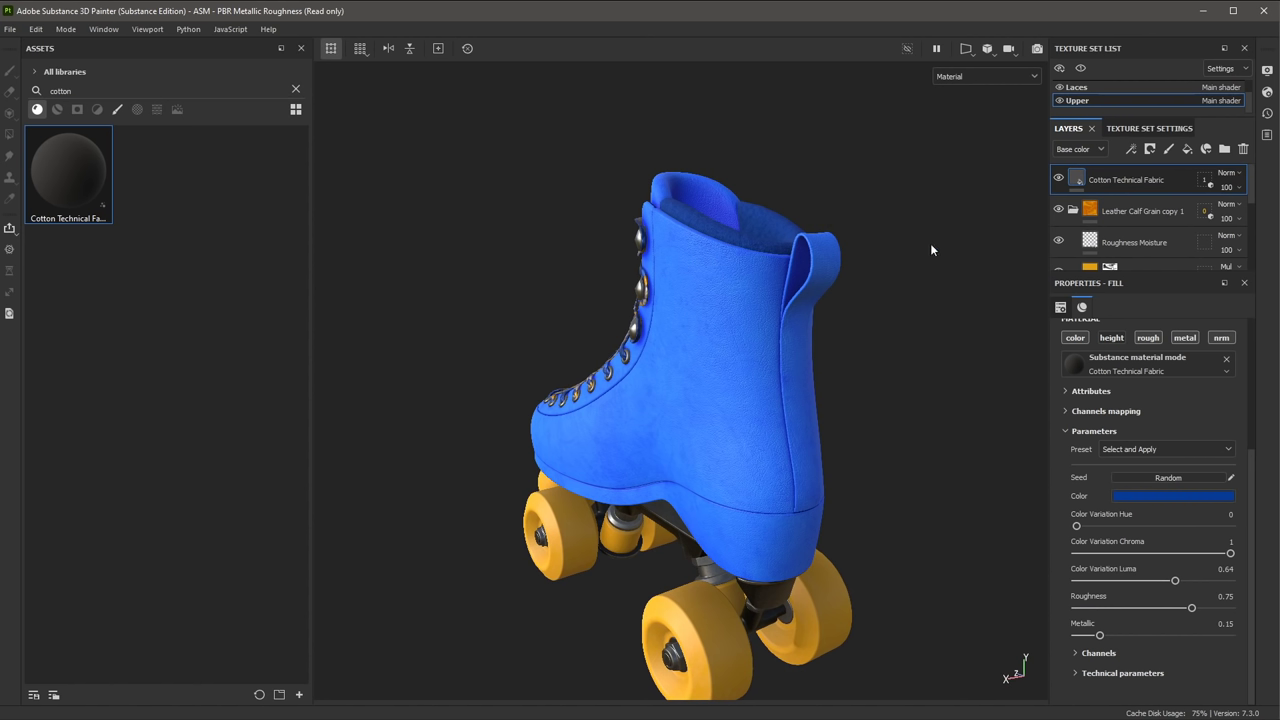
pyautogui.click(1205, 213)
pyautogui.click(836, 288)
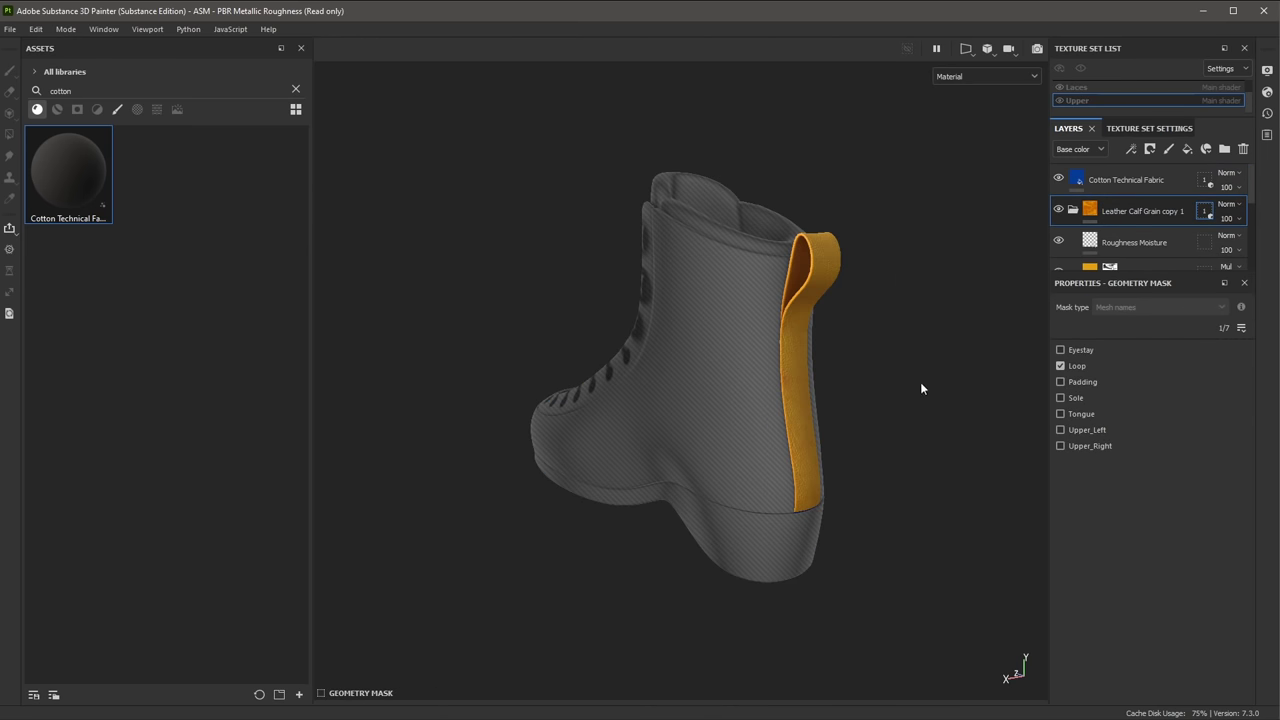
pyautogui.click(1090, 210)
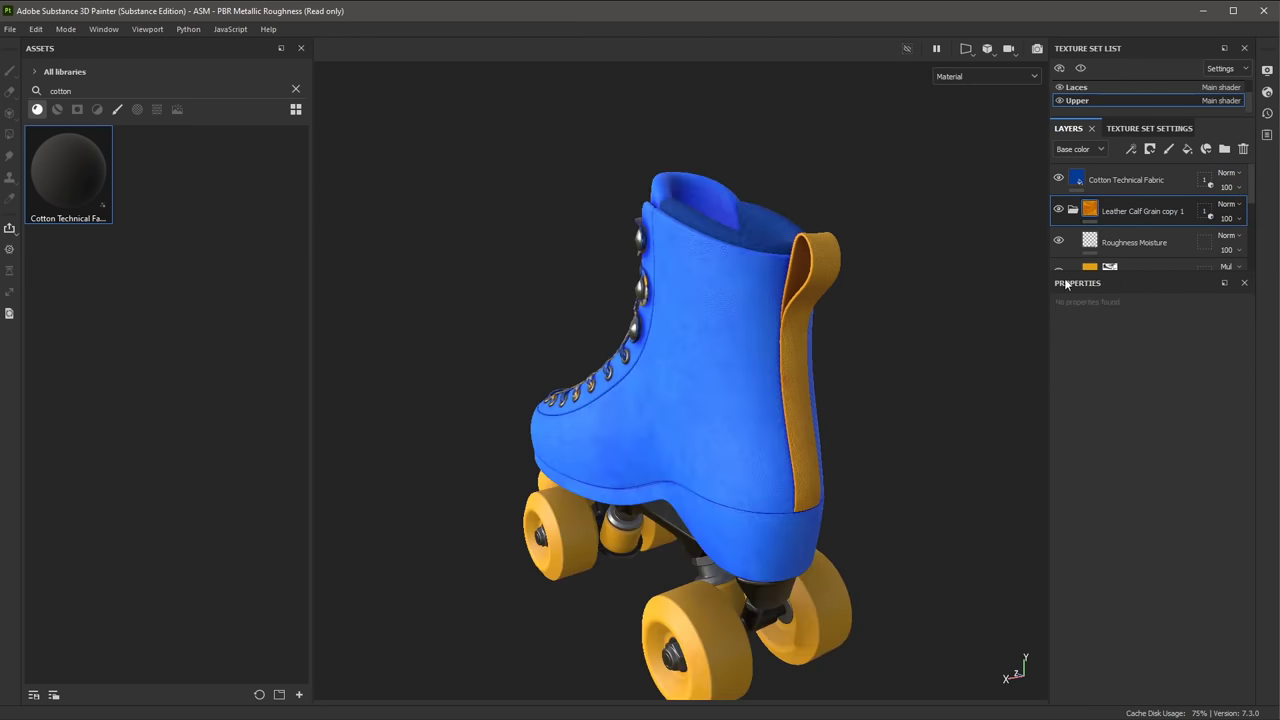
pyautogui.keyDown('alt'); pyautogui.moveTo(714, 400); pyautogui.dragTo(830, 447); pyautogui.keyUp('alt')
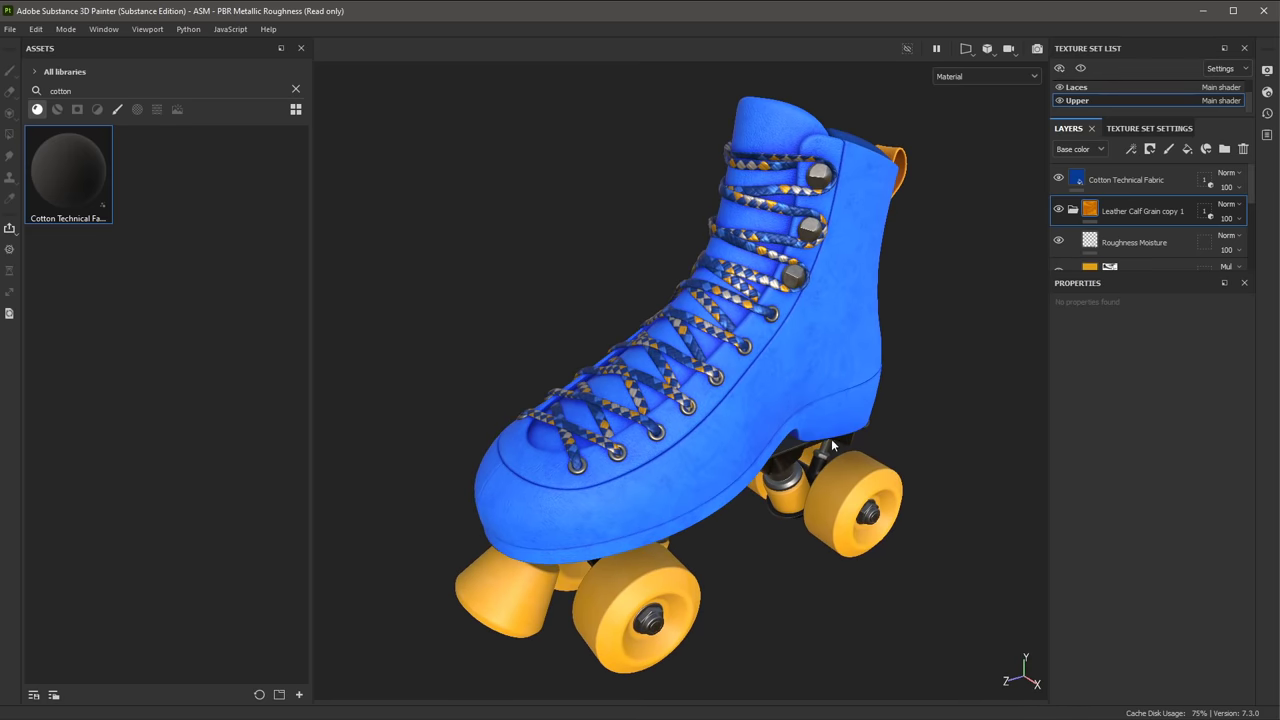
# Search 'sued' and apply Suede Brushed Downwards to the boot
pyautogui.click(85, 90)
pyautogui.doubleClick(85, 90)
pyautogui.press('BackSpace')
pyautogui.write('sued')
pyautogui.moveTo(62, 166); pyautogui.dragTo(750, 325)
pyautogui.click(1060, 308)
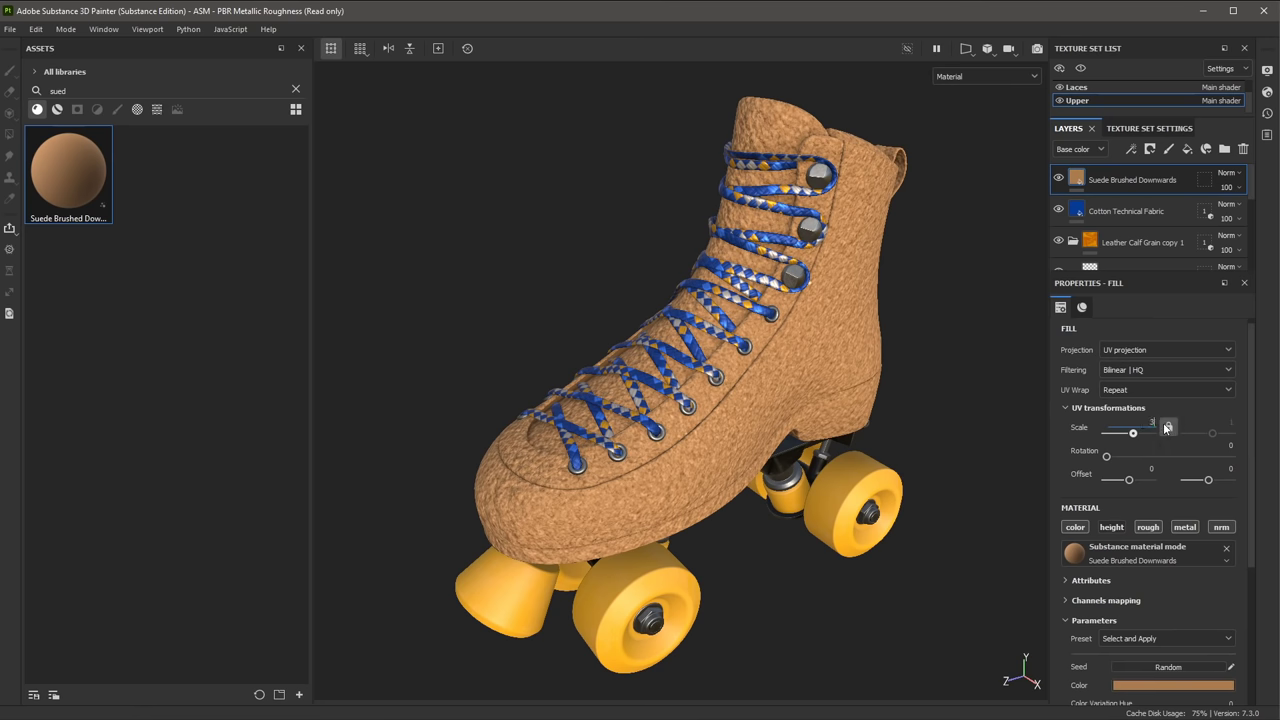
pyautogui.scroll(2, 810, 368)
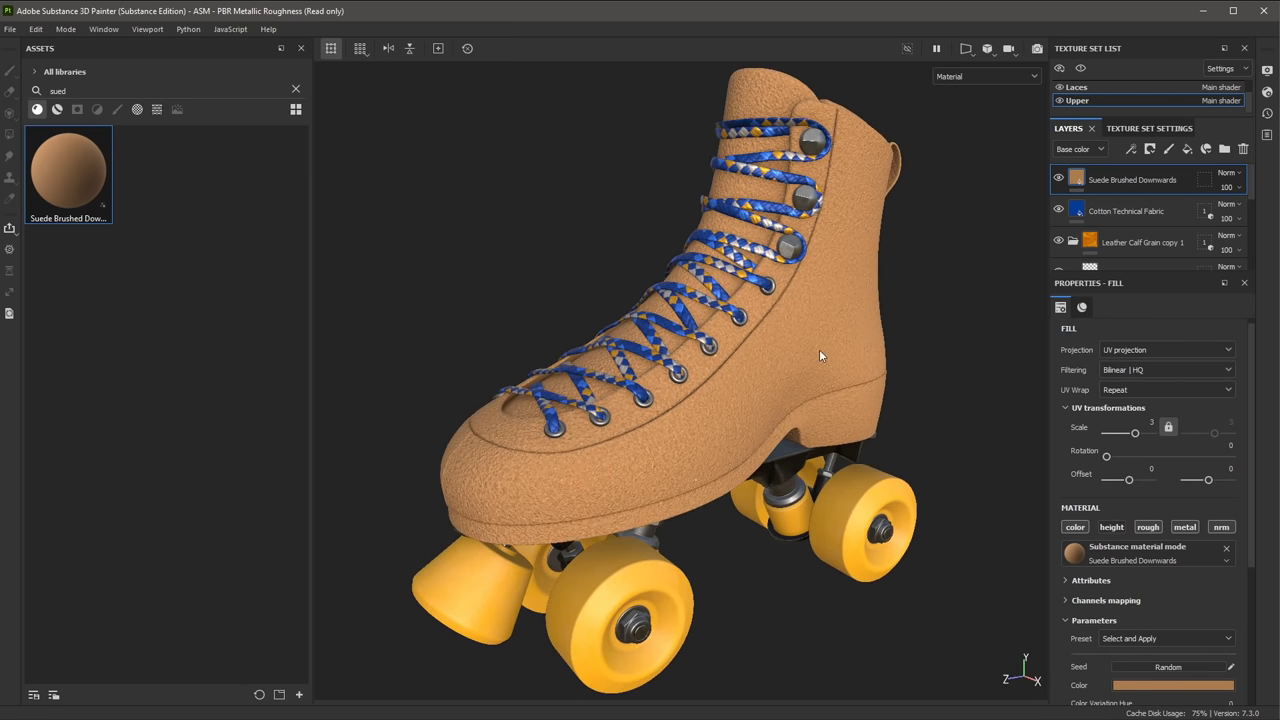
# Limit the suede layer's geometry mask to the Eyestay mesh only
pyautogui.click(1204, 181)
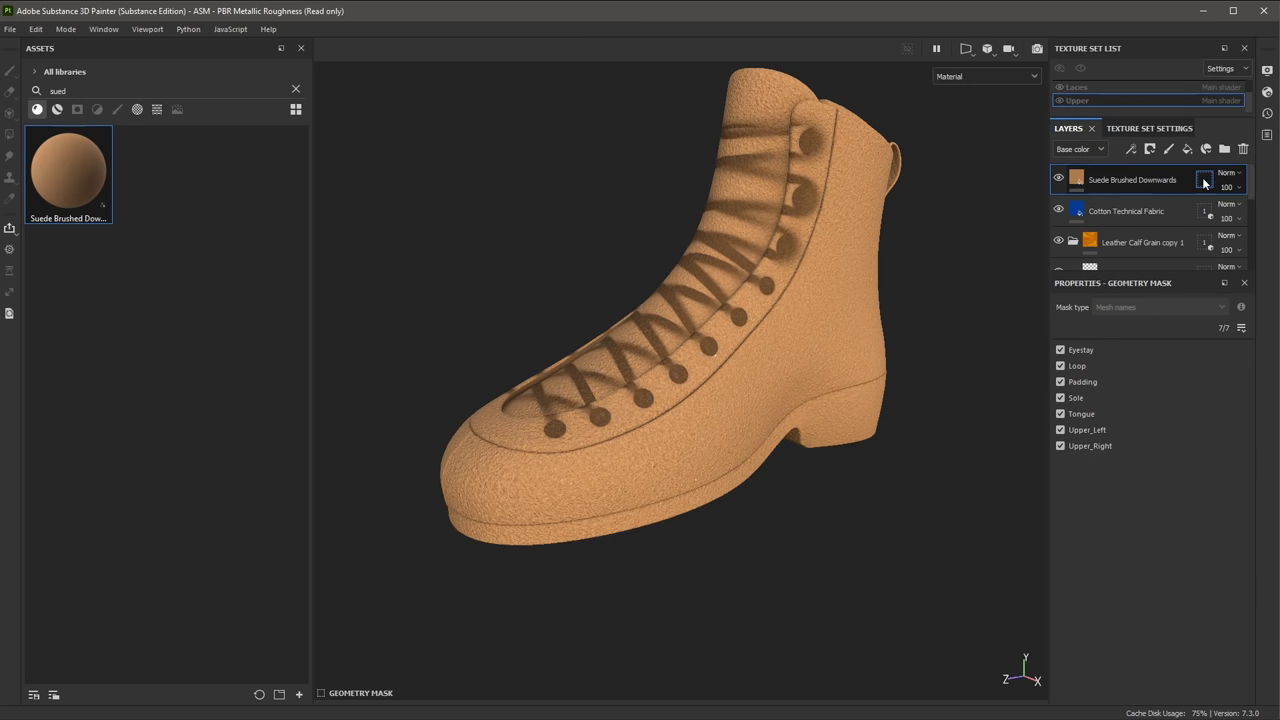
pyautogui.moveTo(392, 100); pyautogui.dragTo(991, 606)
pyautogui.keyDown('alt'); pyautogui.moveTo(970, 486); pyautogui.dragTo(968, 254); pyautogui.keyUp('alt')
pyautogui.click(812, 172)
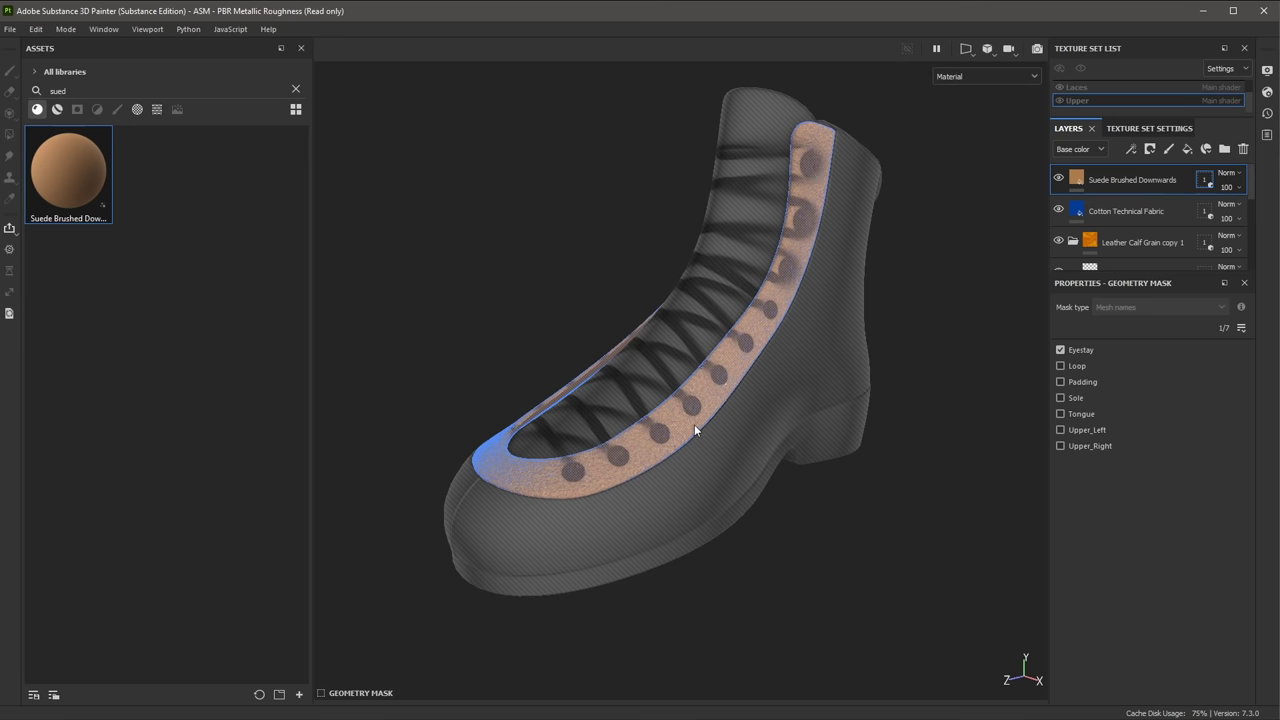
pyautogui.click(1076, 181)
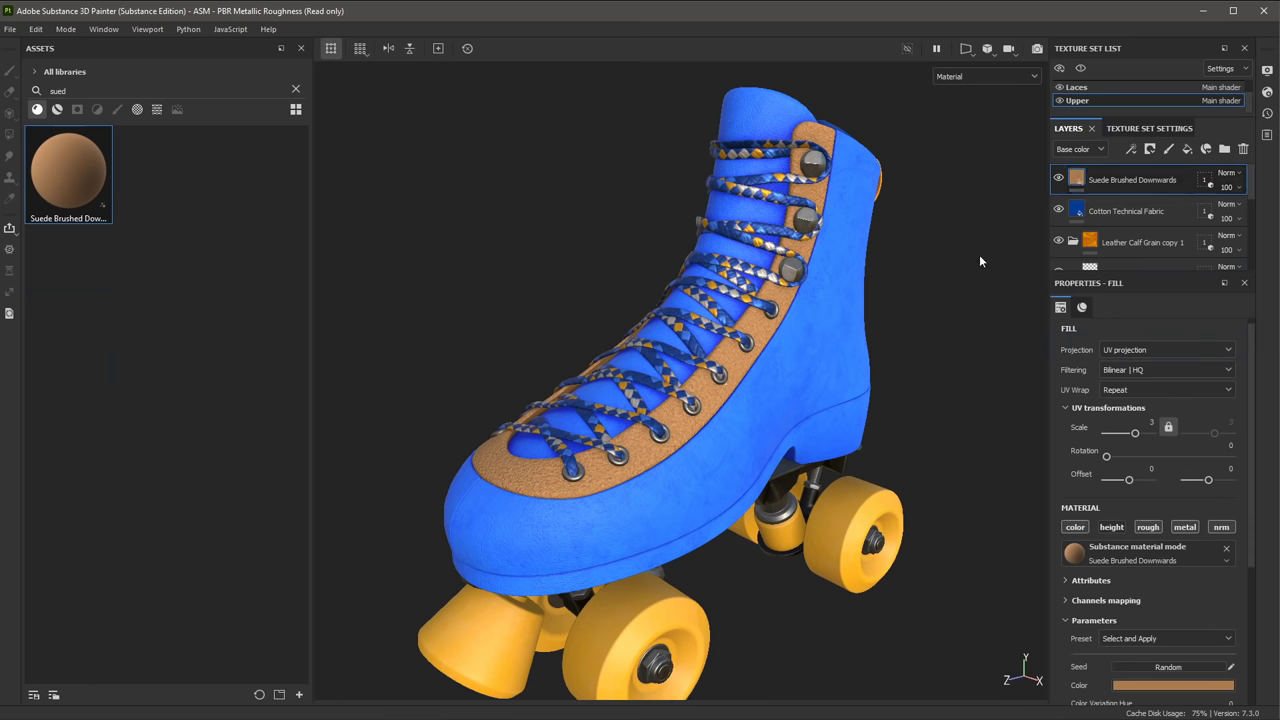
pyautogui.keyDown('alt'); pyautogui.moveTo(870, 330); pyautogui.dragTo(900, 333); pyautogui.keyUp('alt')
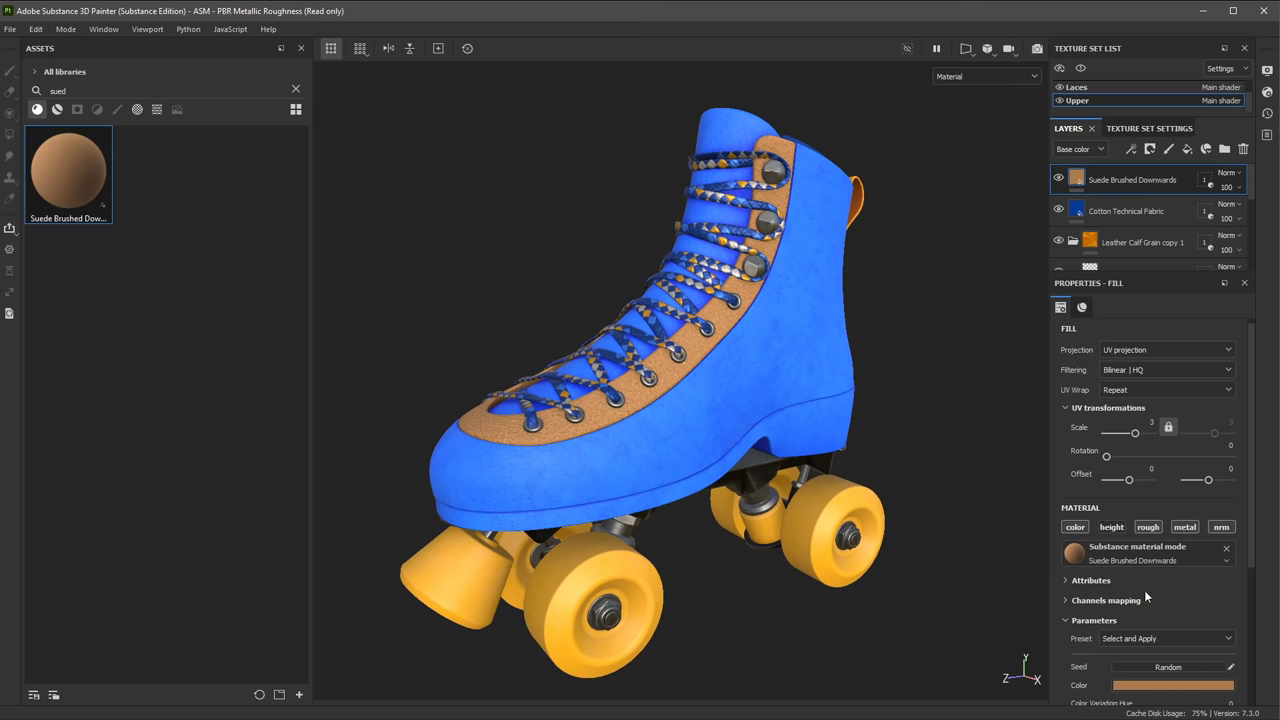
# Eyedrop the wheels' yellow into the suede Color and review the eyestay
pyautogui.scroll(-3, 1121, 580)
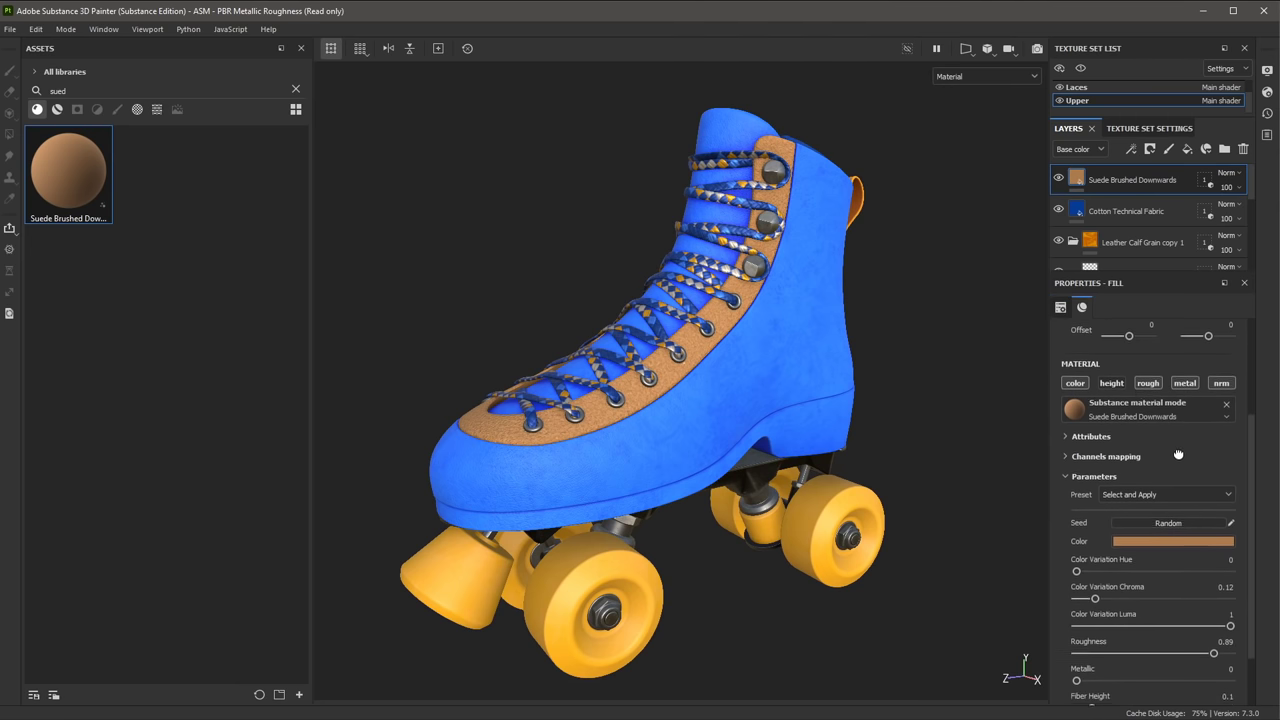
pyautogui.click(1121, 539)
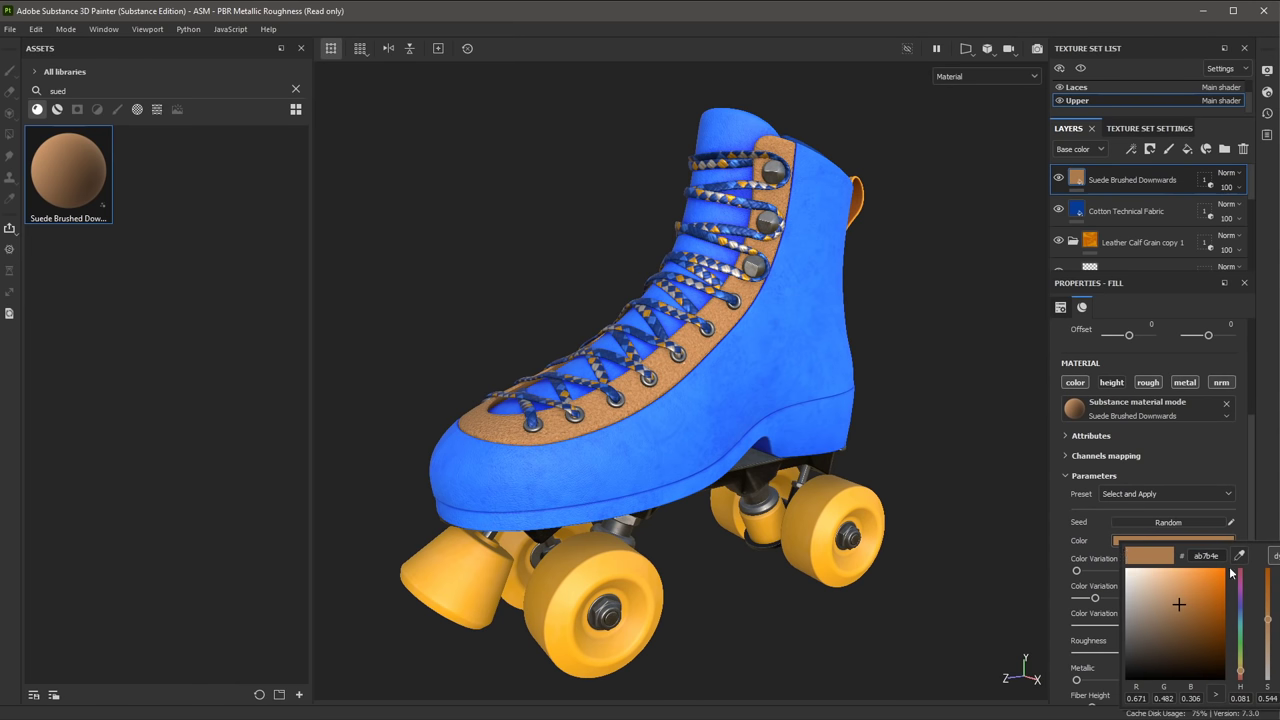
pyautogui.click(1240, 556)
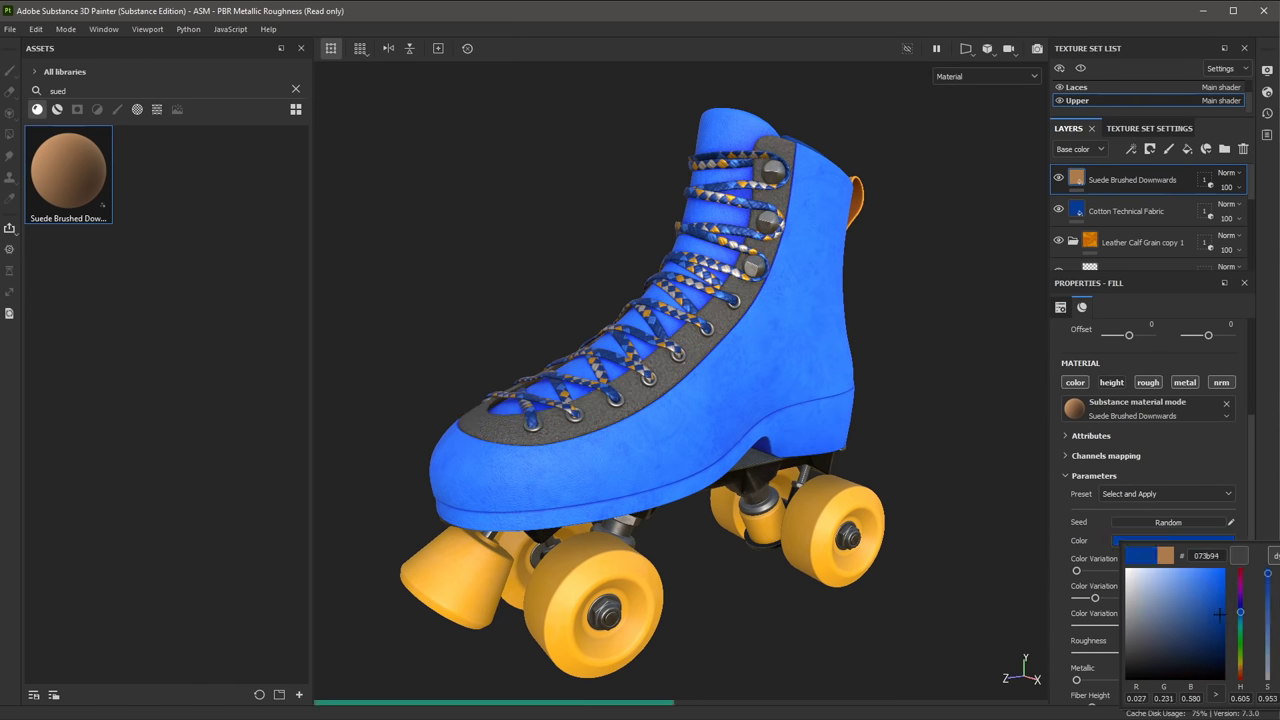
pyautogui.click(620, 590)
pyautogui.keyDown('alt'); pyautogui.moveTo(944, 459); pyautogui.dragTo(793, 479); pyautogui.keyUp('alt')
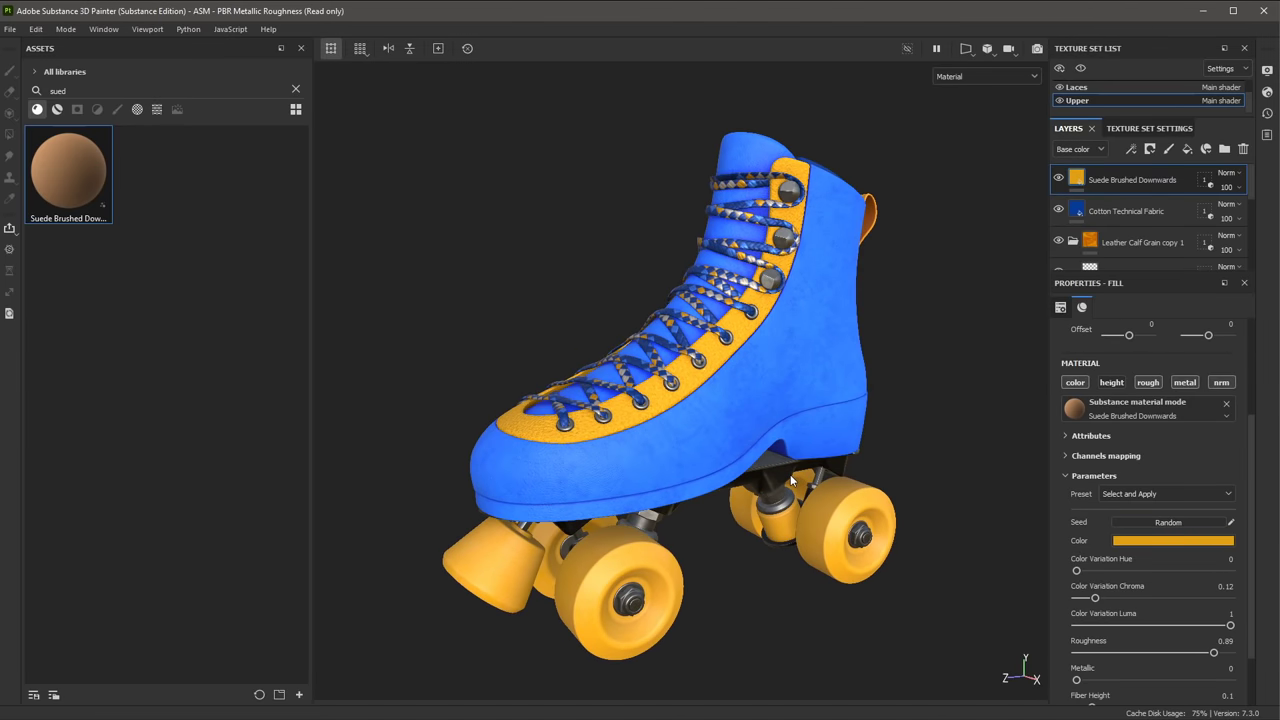
pyautogui.keyDown('alt'); pyautogui.moveTo(756, 435); pyautogui.dragTo(790, 450); pyautogui.keyUp('alt')
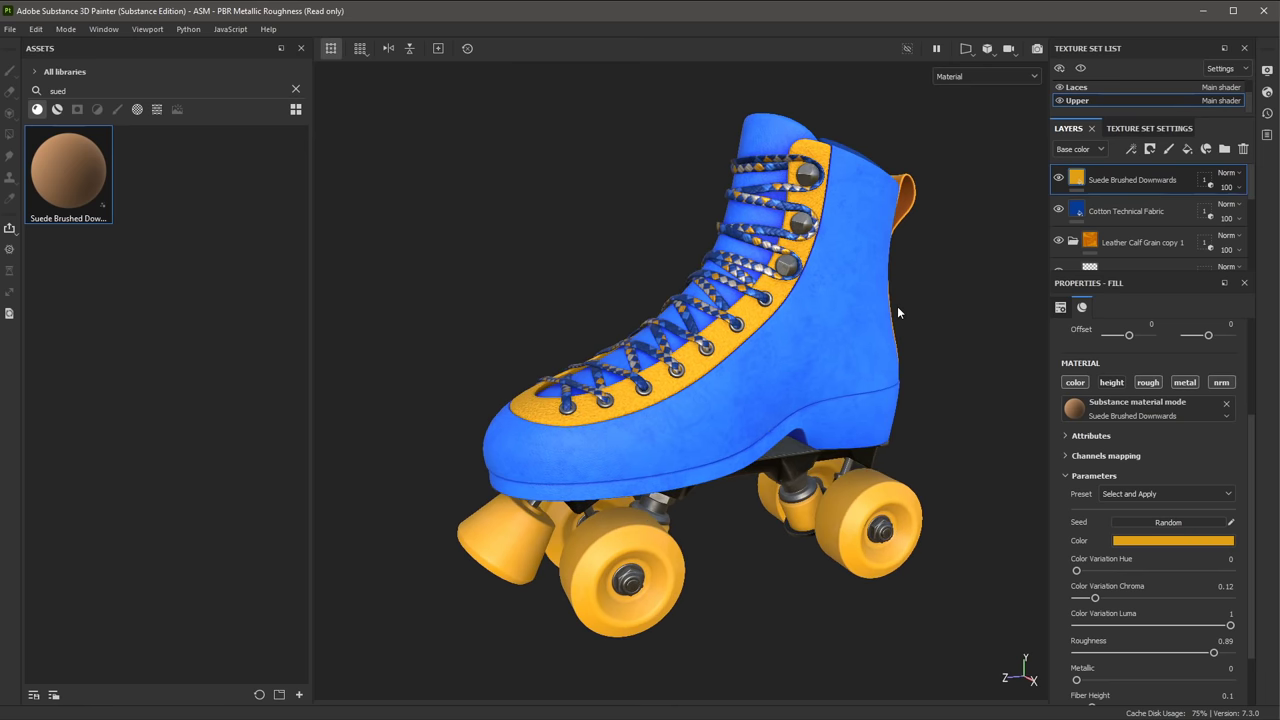
pyautogui.keyDown('alt'); pyautogui.moveTo(728, 553); pyautogui.dragTo(882, 398); pyautogui.keyUp('alt')
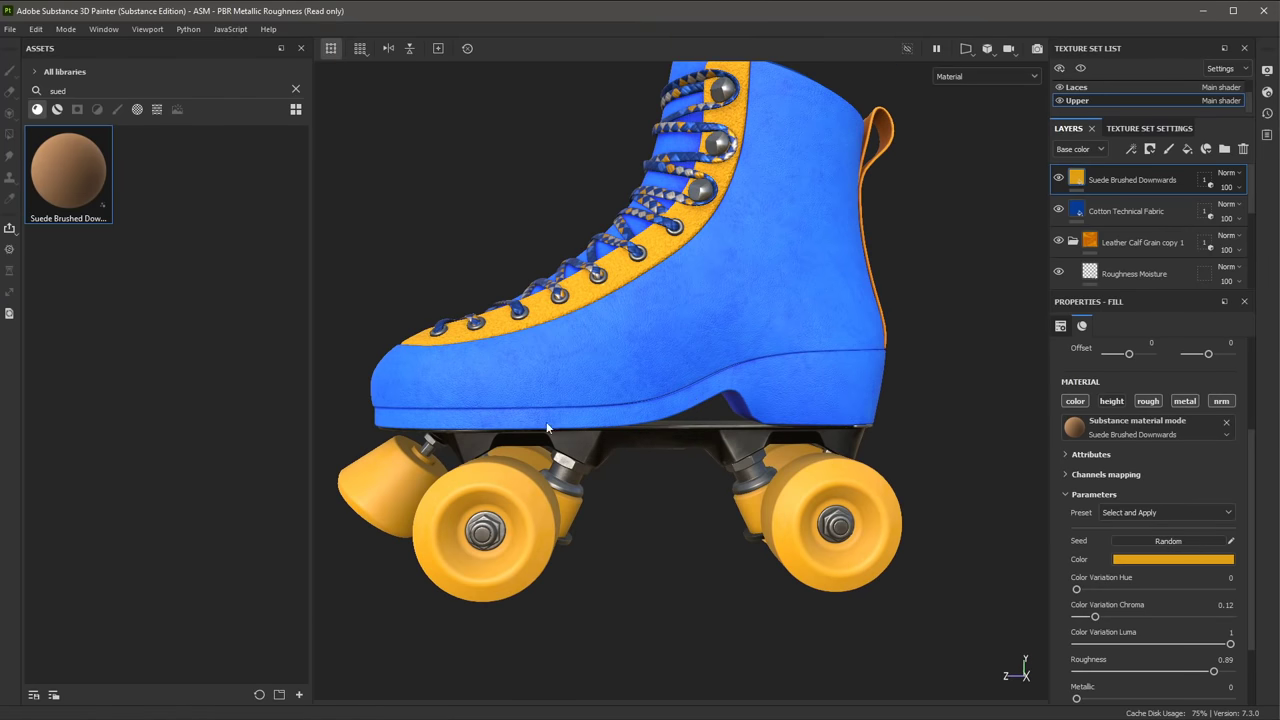
pyautogui.keyDown('alt'); pyautogui.moveTo(617, 424); pyautogui.dragTo(823, 426); pyautogui.keyUp('alt')
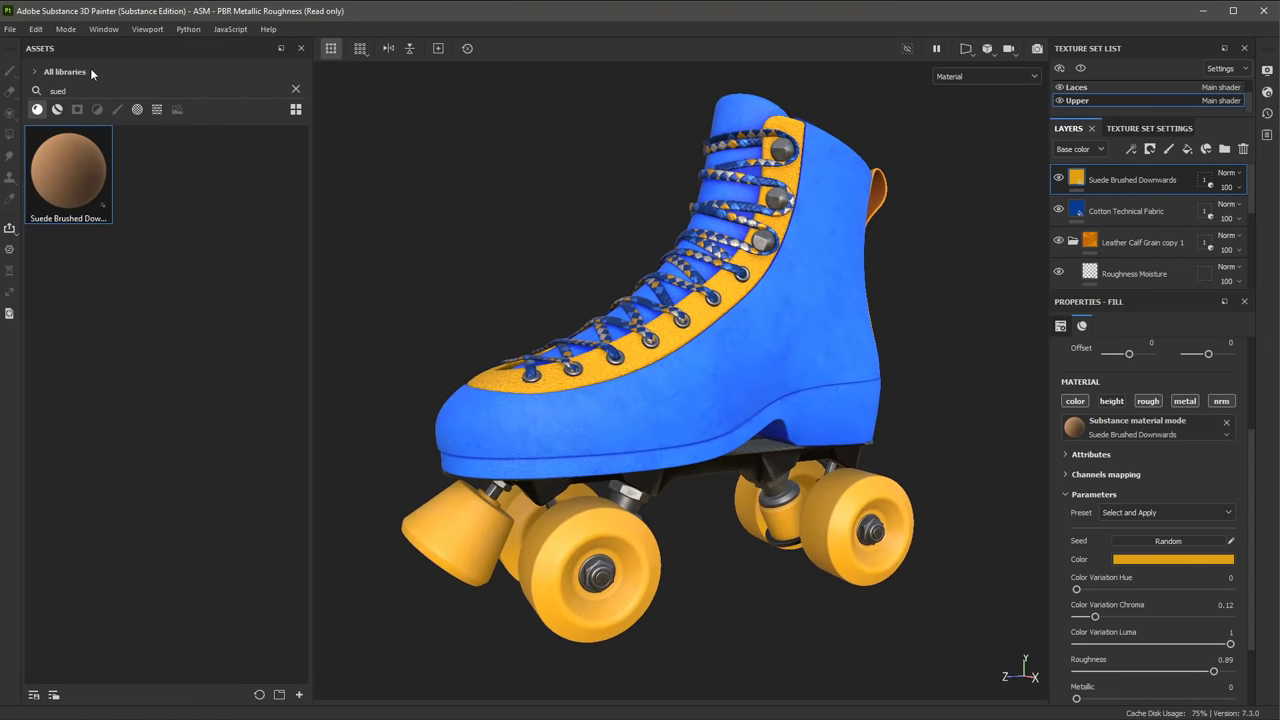
# Search 'plastic glo' and apply Plastic Glossy Scuffed to the boot
pyautogui.click(57, 110)
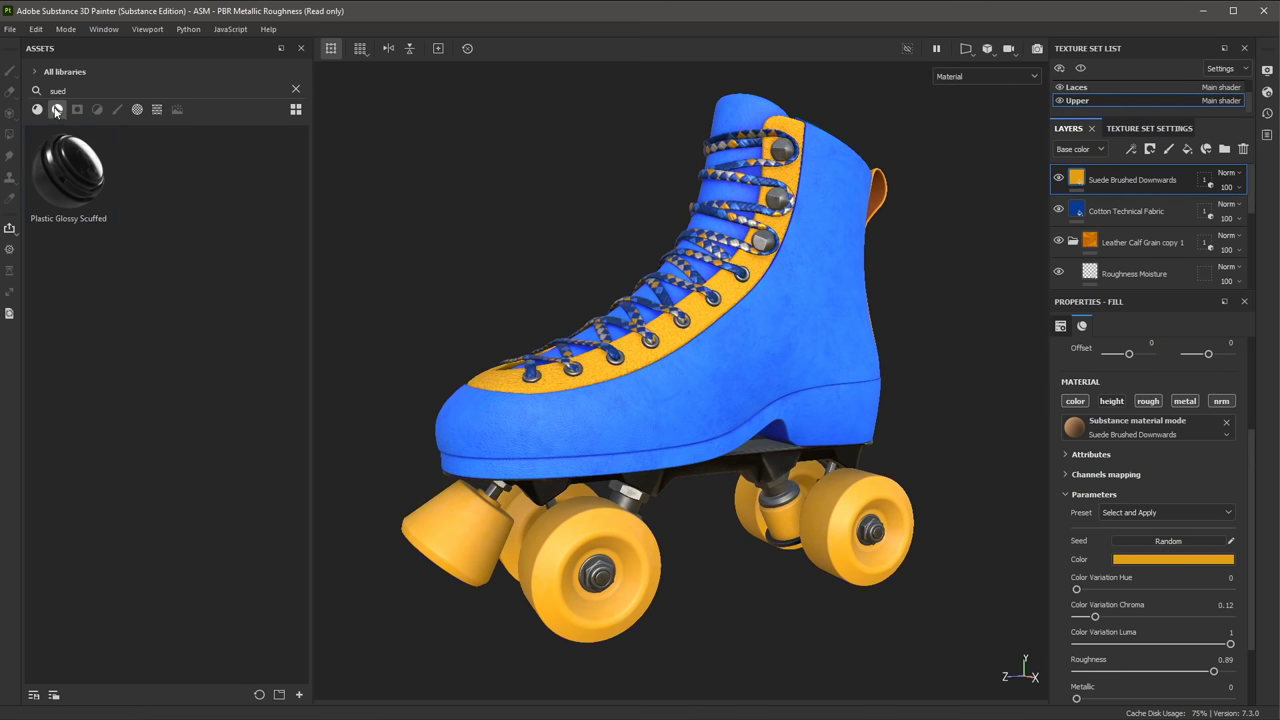
pyautogui.click(295, 89)
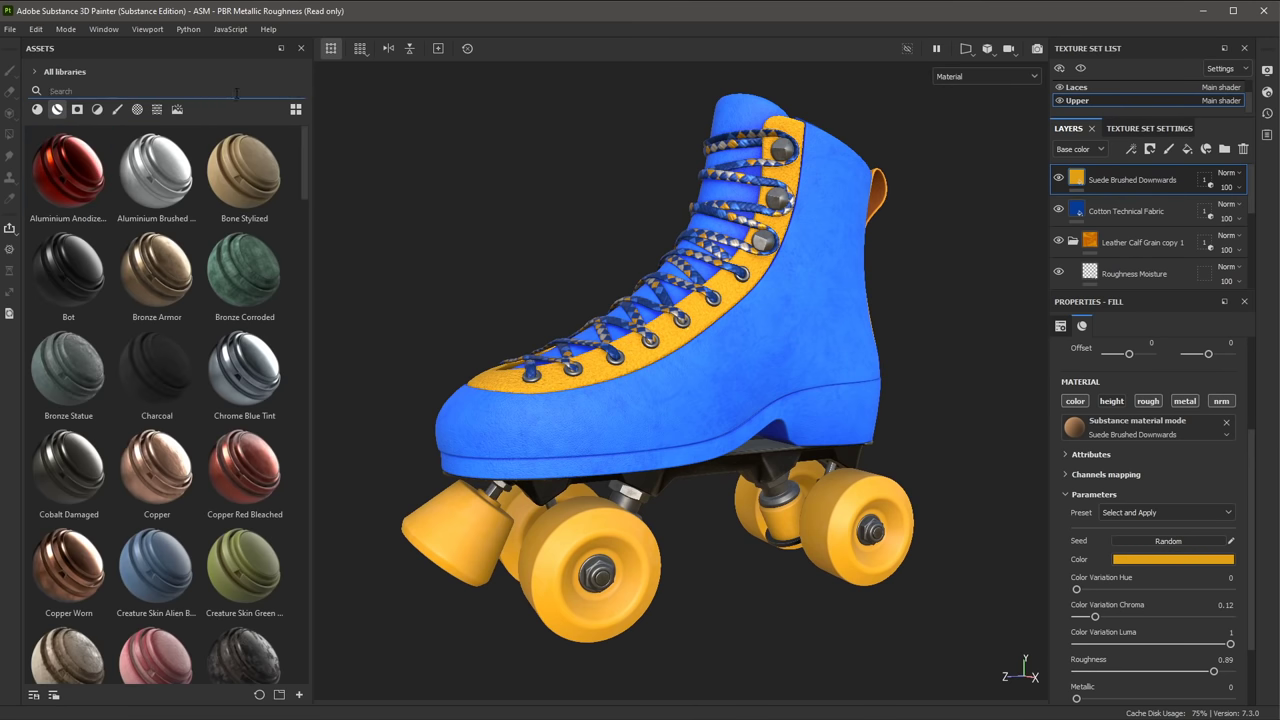
pyautogui.write('plastic')
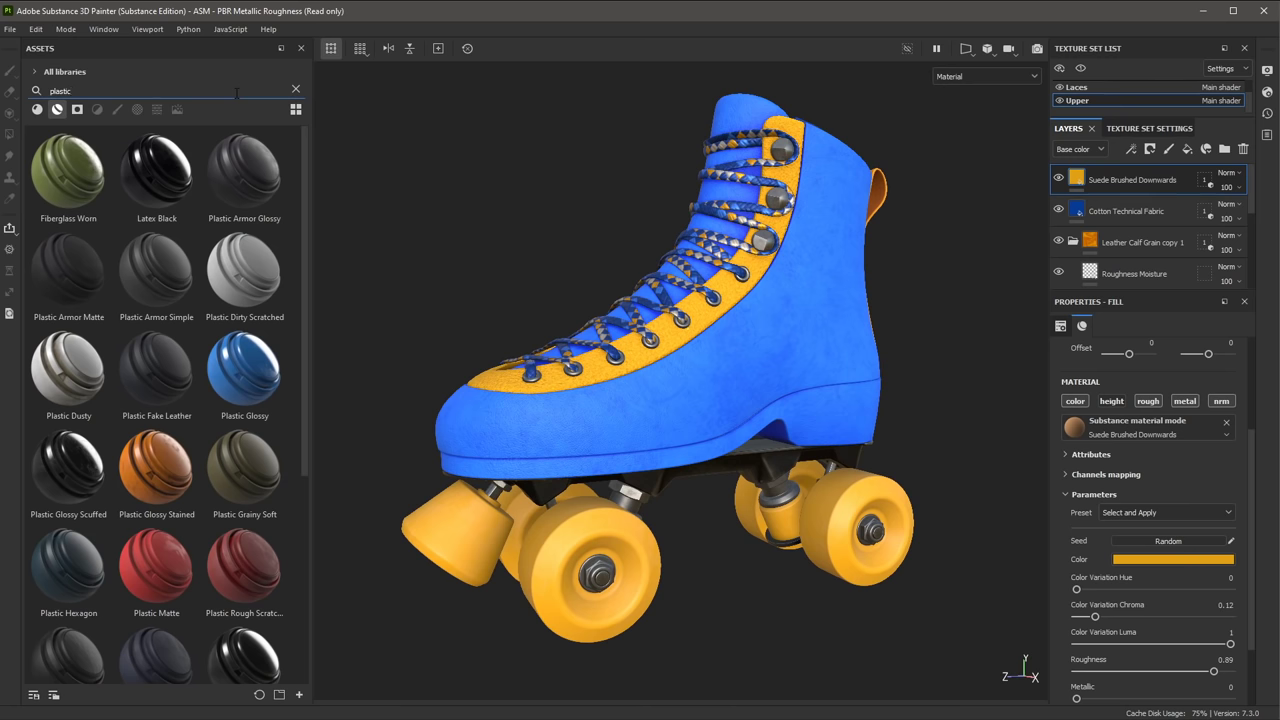
pyautogui.write(' glos')
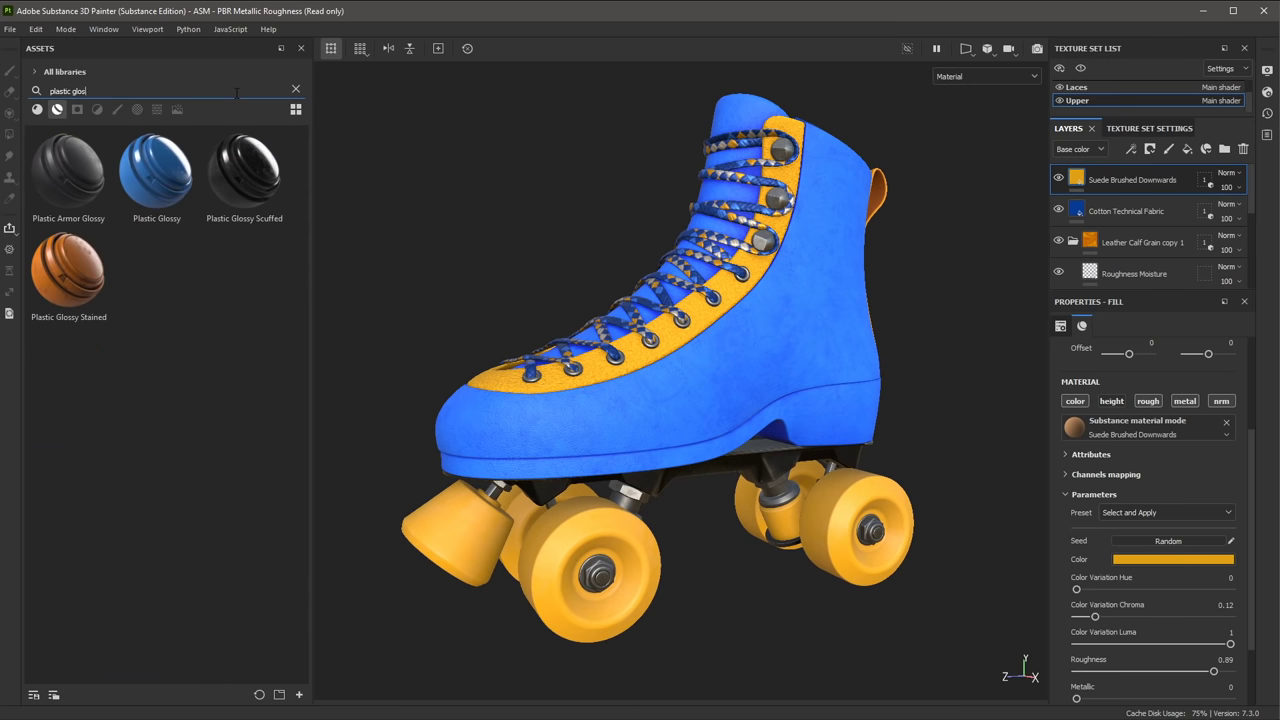
pyautogui.moveTo(268, 160)
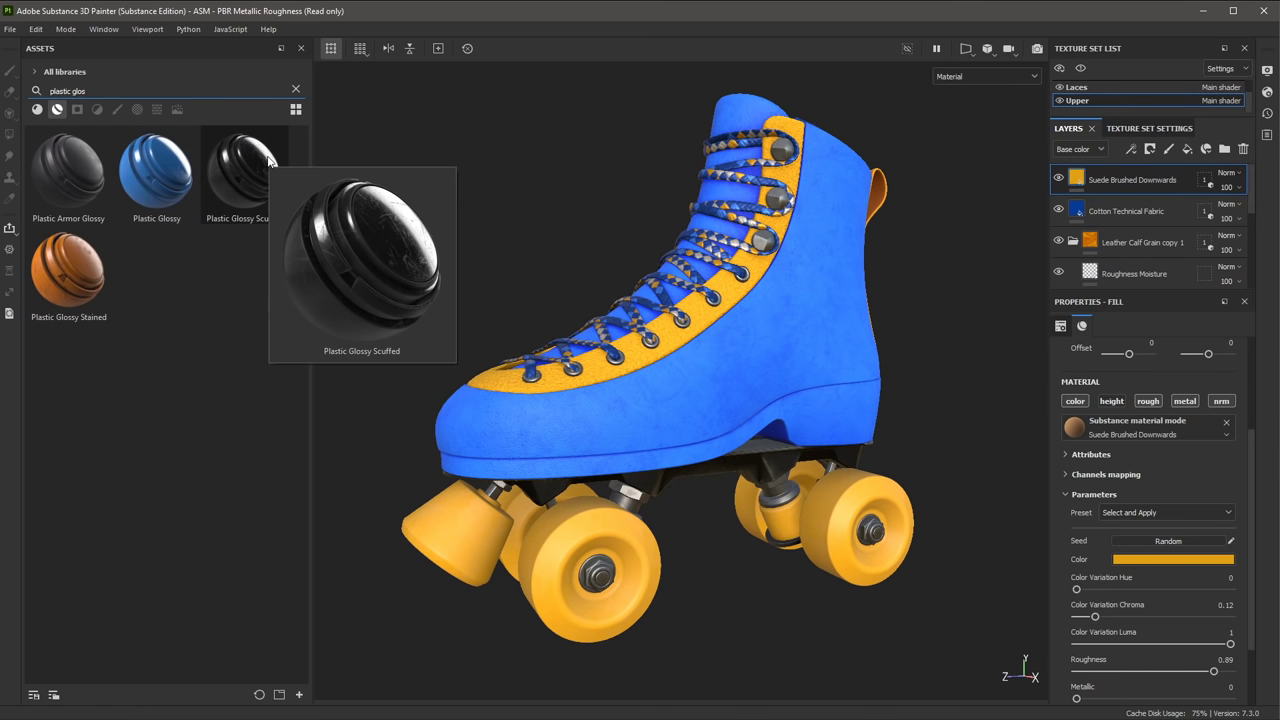
pyautogui.moveTo(268, 160); pyautogui.dragTo(765, 358)
pyautogui.keyDown('alt'); pyautogui.moveTo(697, 381); pyautogui.dragTo(780, 373); pyautogui.keyUp('alt')
# Limit the plastic layer's geometry mask to the Sole mesh only
pyautogui.click(1204, 180)
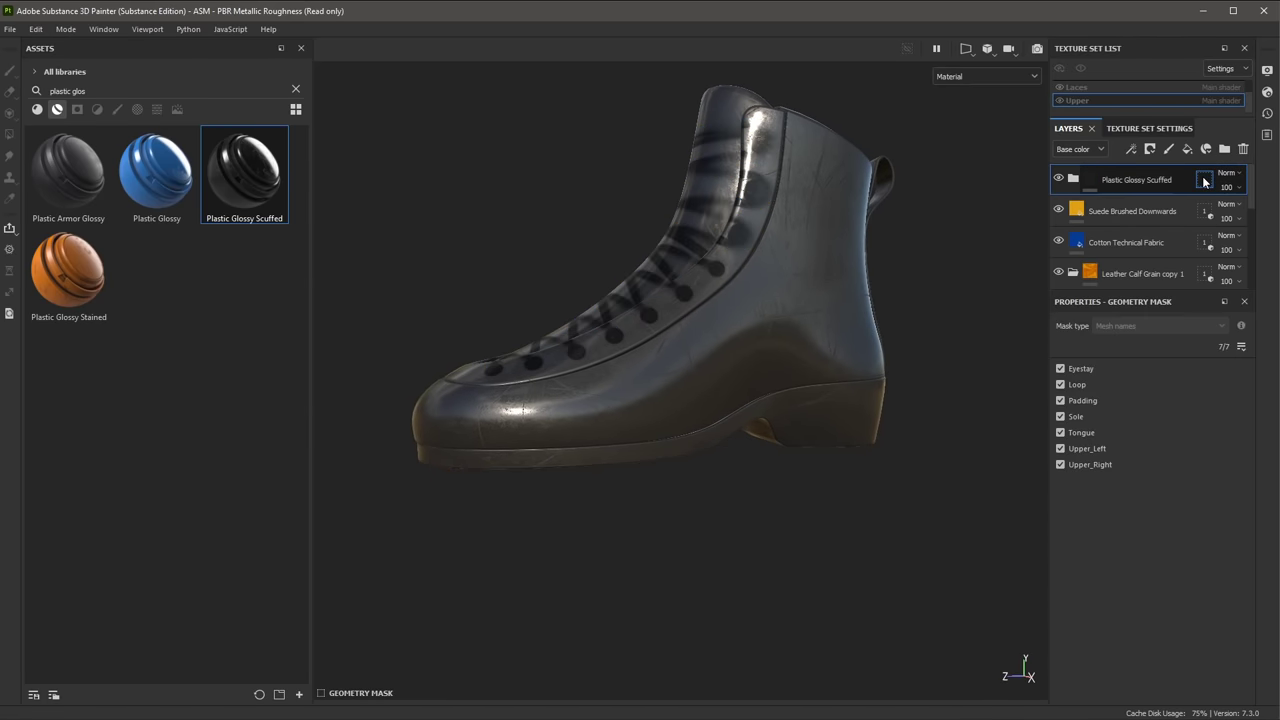
pyautogui.moveTo(374, 105); pyautogui.dragTo(953, 591)
pyautogui.moveTo(826, 557)
pyautogui.keyDown('alt'); pyautogui.mouseDown()
pyautogui.moveTo(683, 551)
pyautogui.moveTo(845, 564)
pyautogui.mouseUp(); pyautogui.keyUp('alt')
pyautogui.click(846, 447)
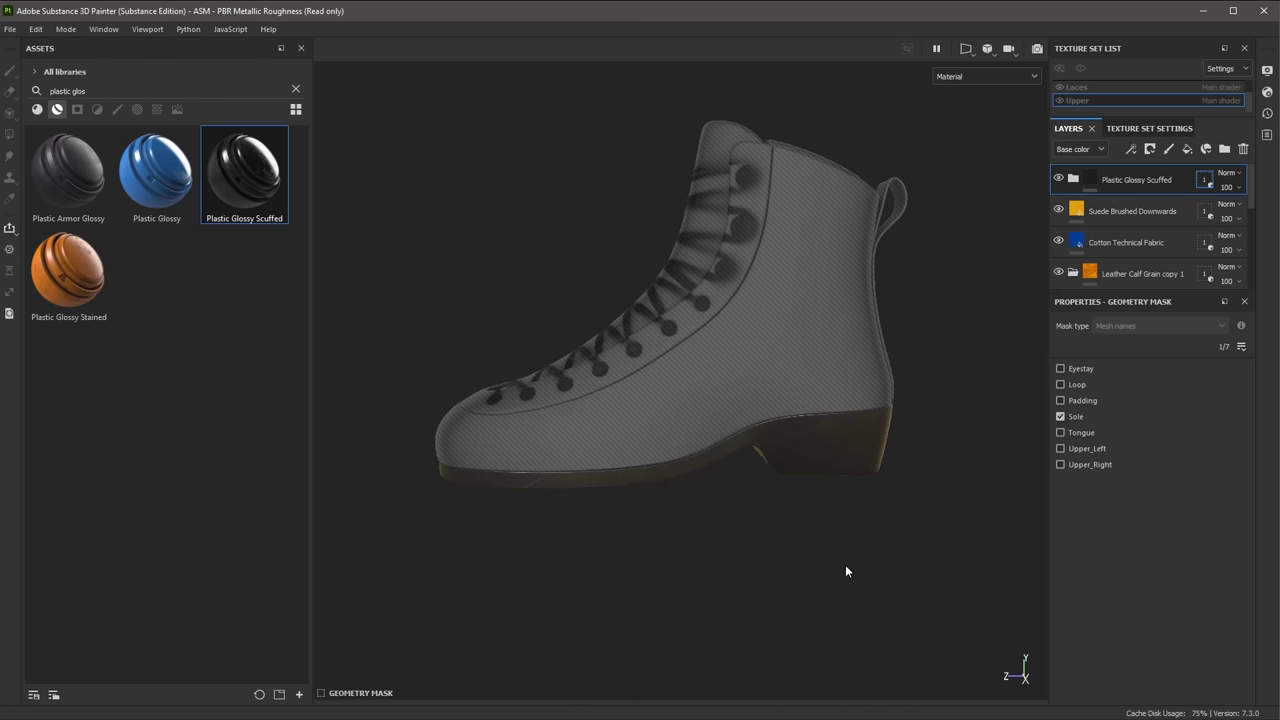
pyautogui.click(1090, 179)
pyautogui.keyDown('alt'); pyautogui.moveTo(891, 418); pyautogui.dragTo(940, 415); pyautogui.keyUp('alt')
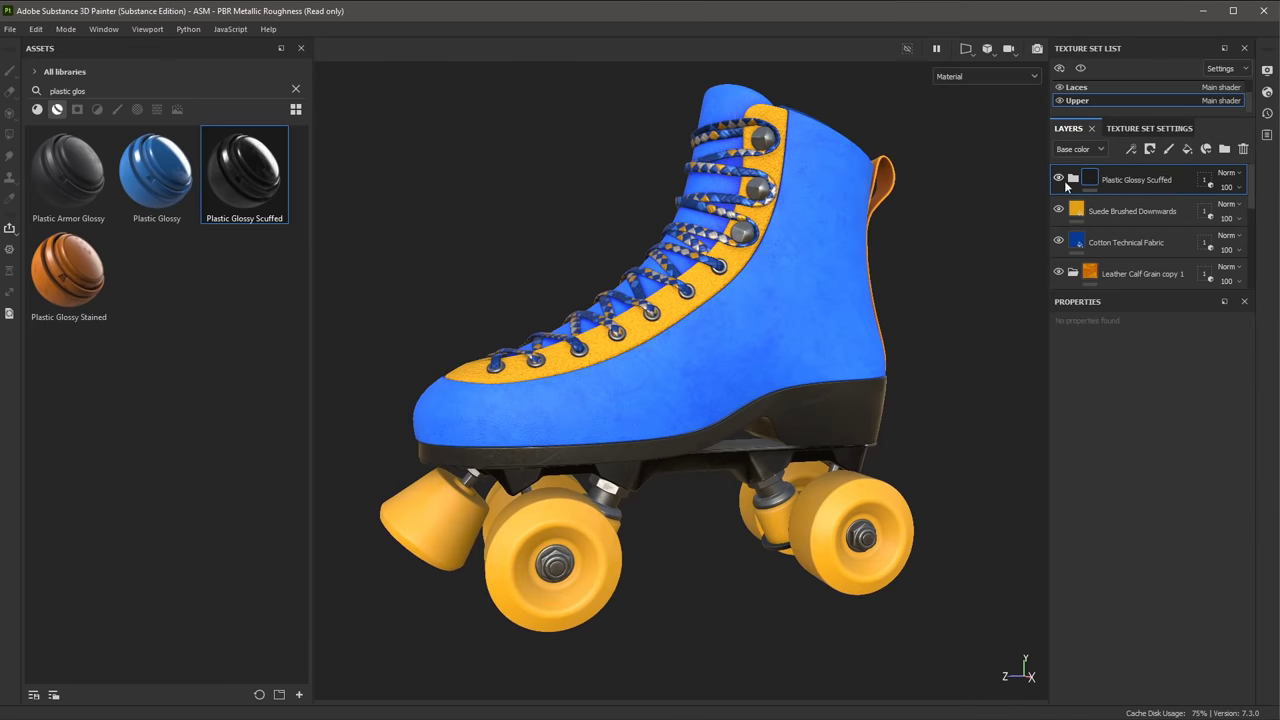
# In the folder's Plastic sublayer, eyedrop the upper's blue into Base color
pyautogui.click(1073, 179)
pyautogui.moveTo(1102, 291); pyautogui.dragTo(1102, 421)
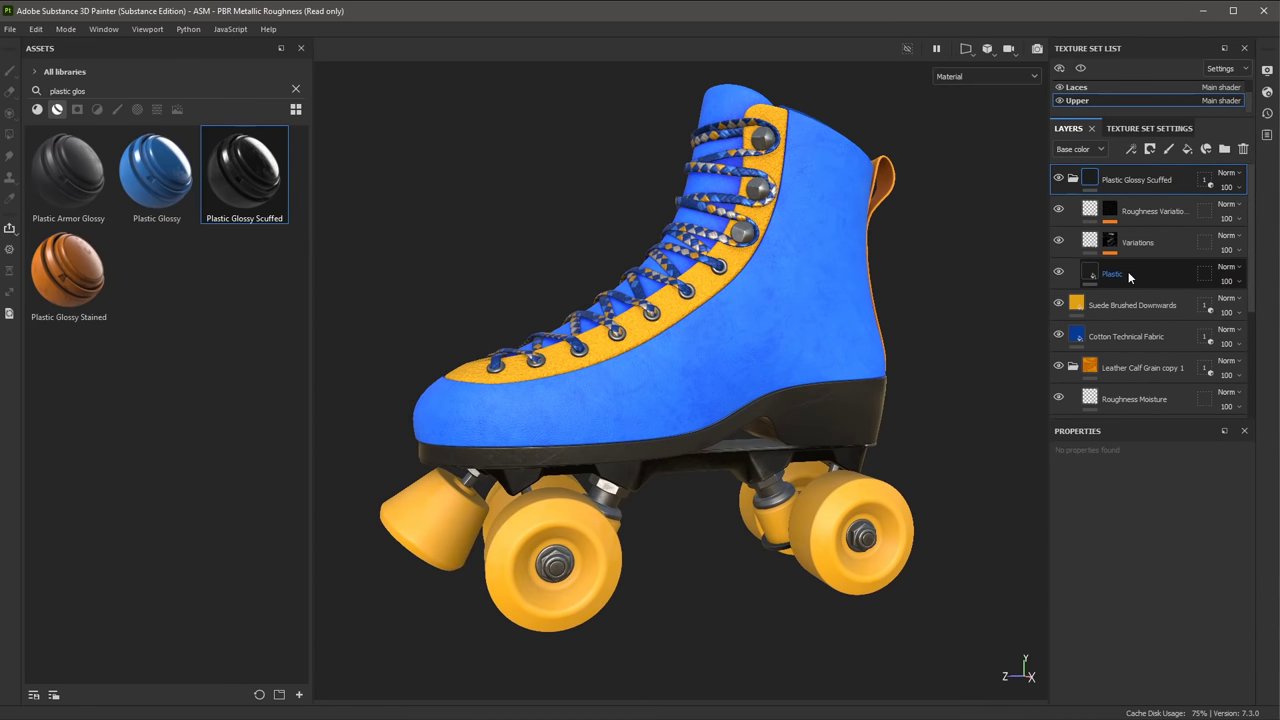
pyautogui.click(1133, 276)
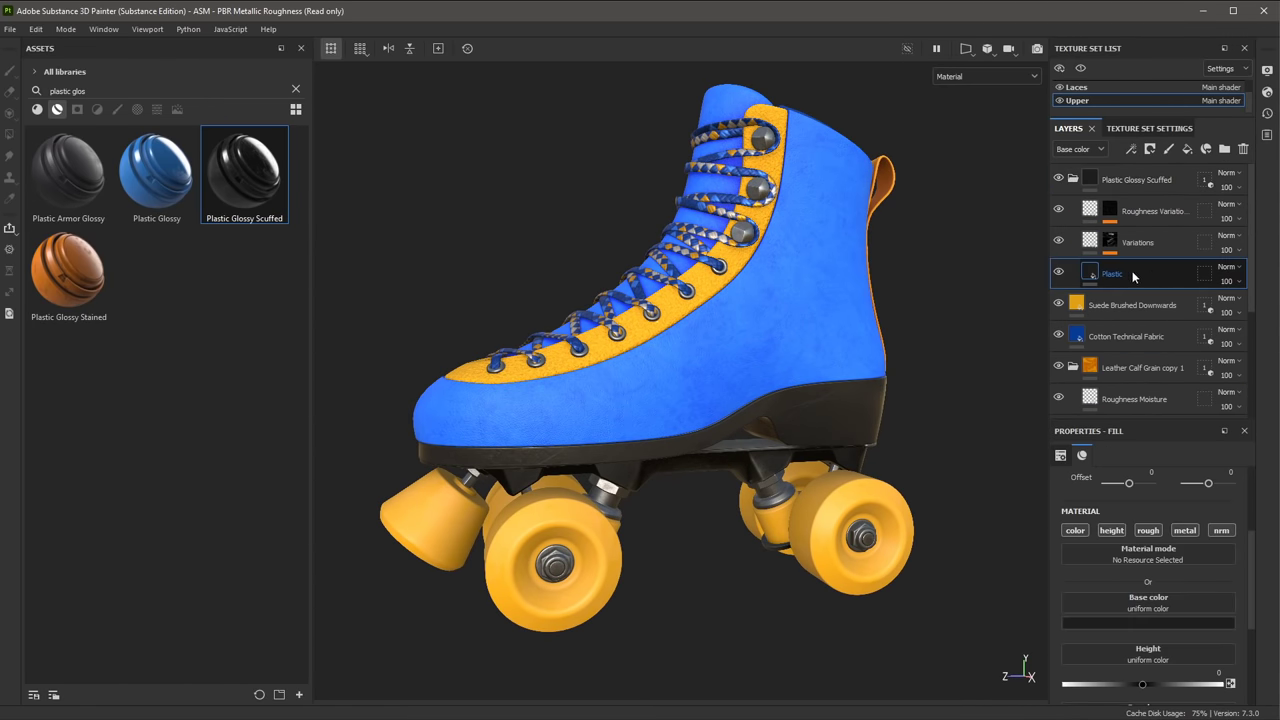
pyautogui.click(1072, 620)
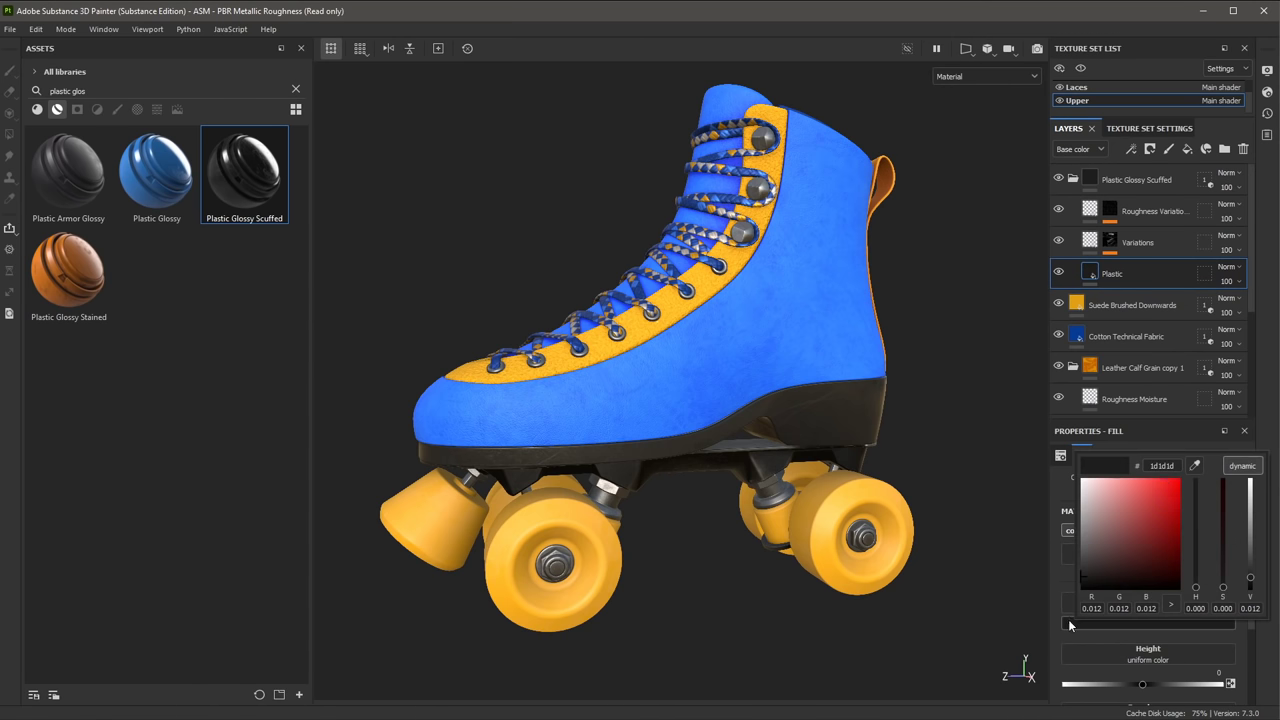
pyautogui.click(1196, 467)
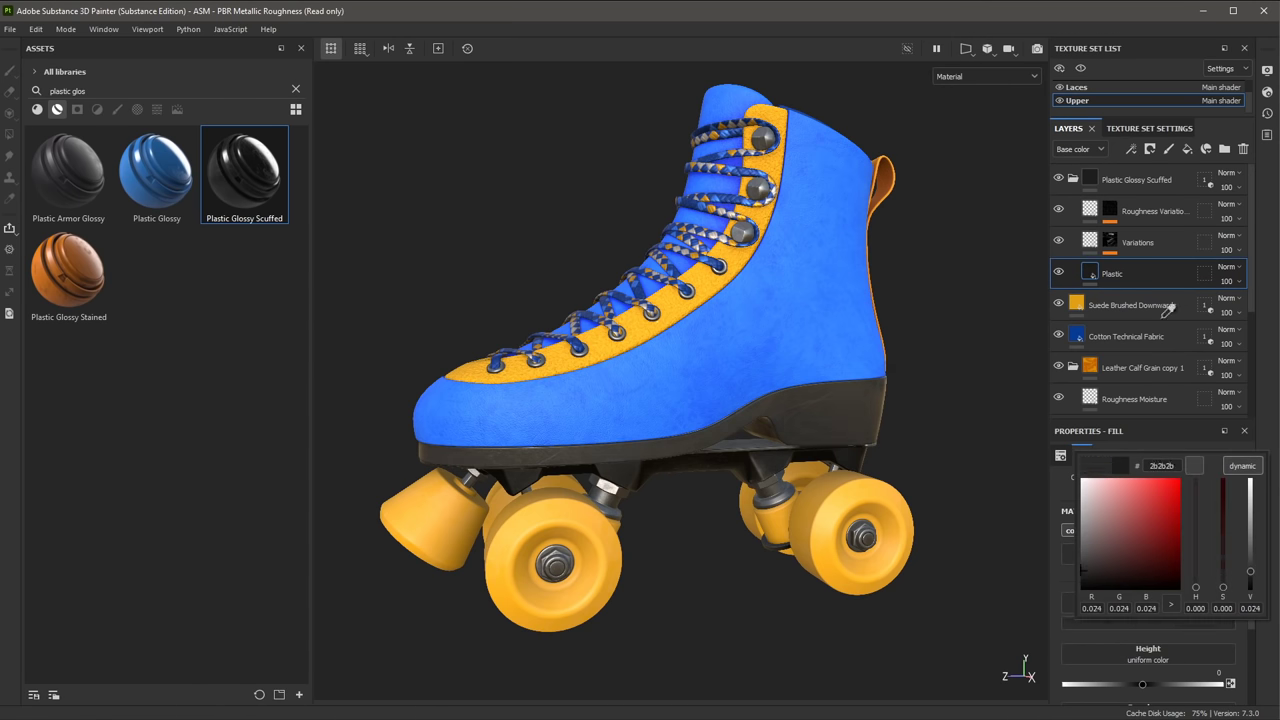
pyautogui.click(700, 390)
pyautogui.click(941, 415)
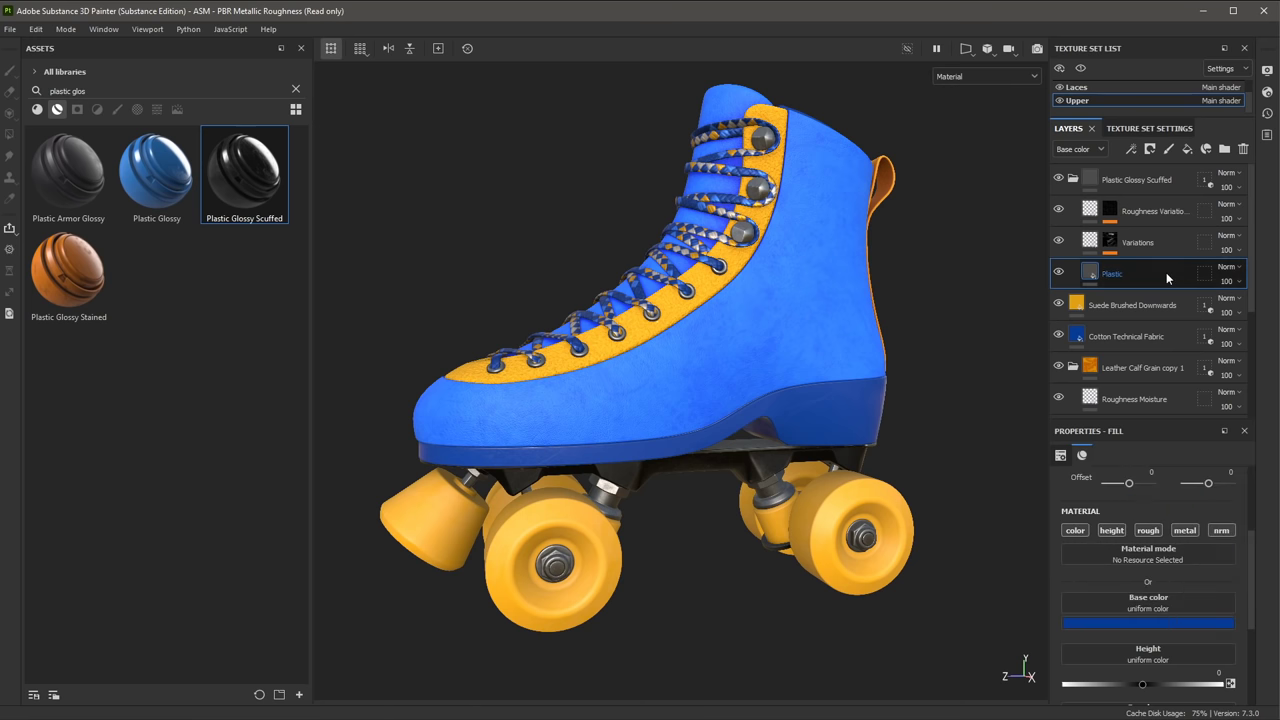